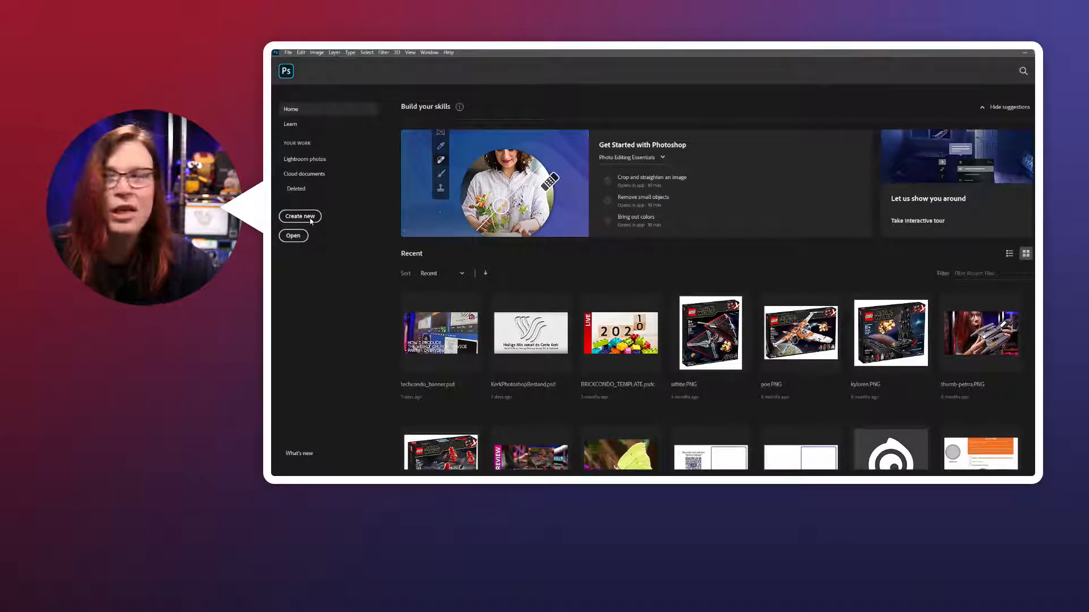
- Start a new document using the HDTV 1080p film and video preset, 1920 x 1080 px at 72 ppi
click(311, 220)
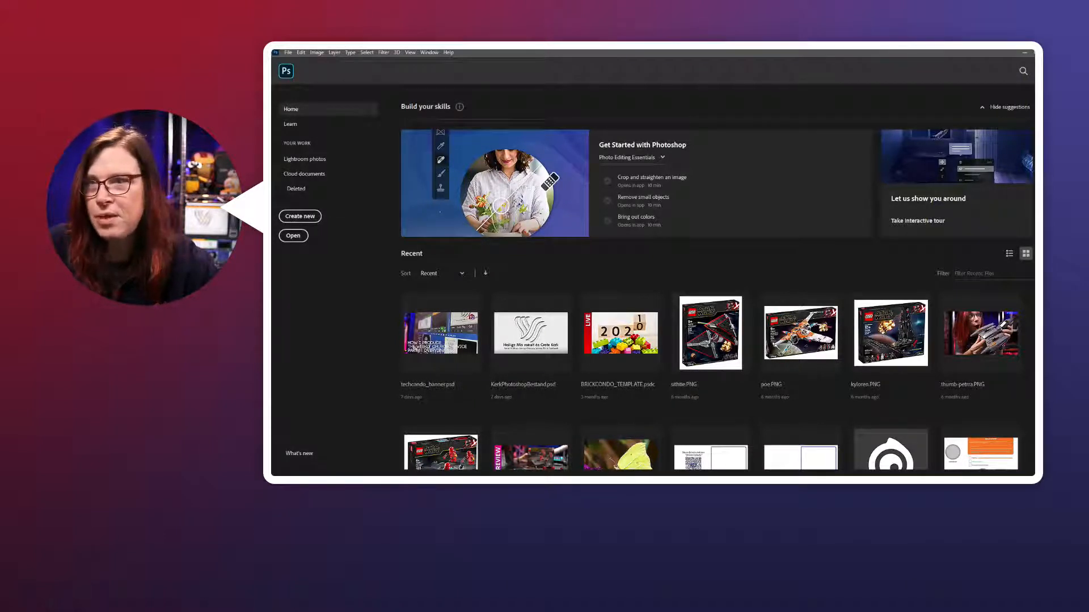
key(ctrl+n)
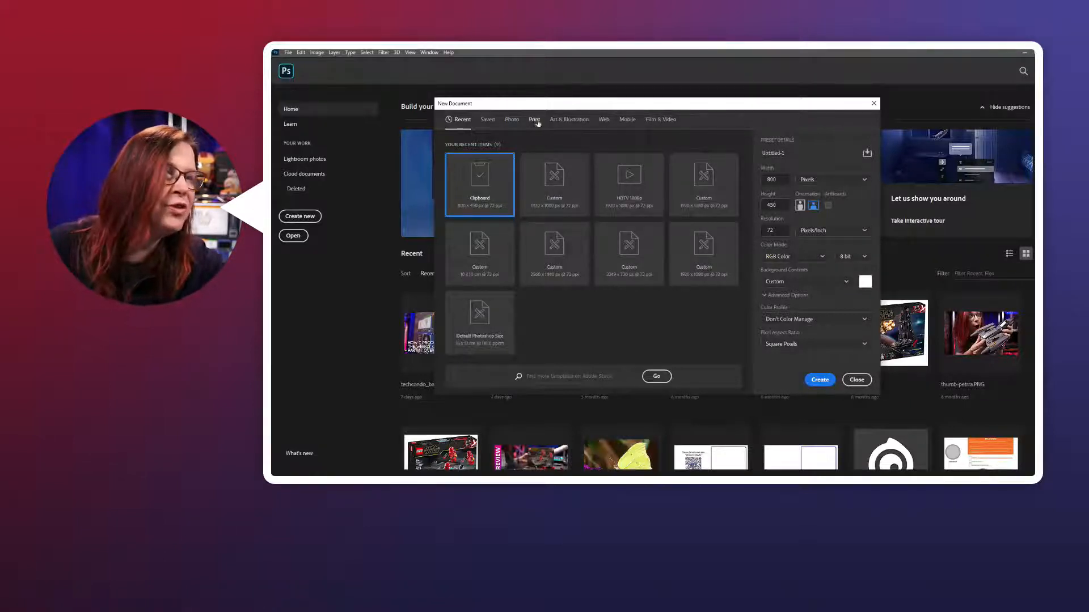
click(656, 120)
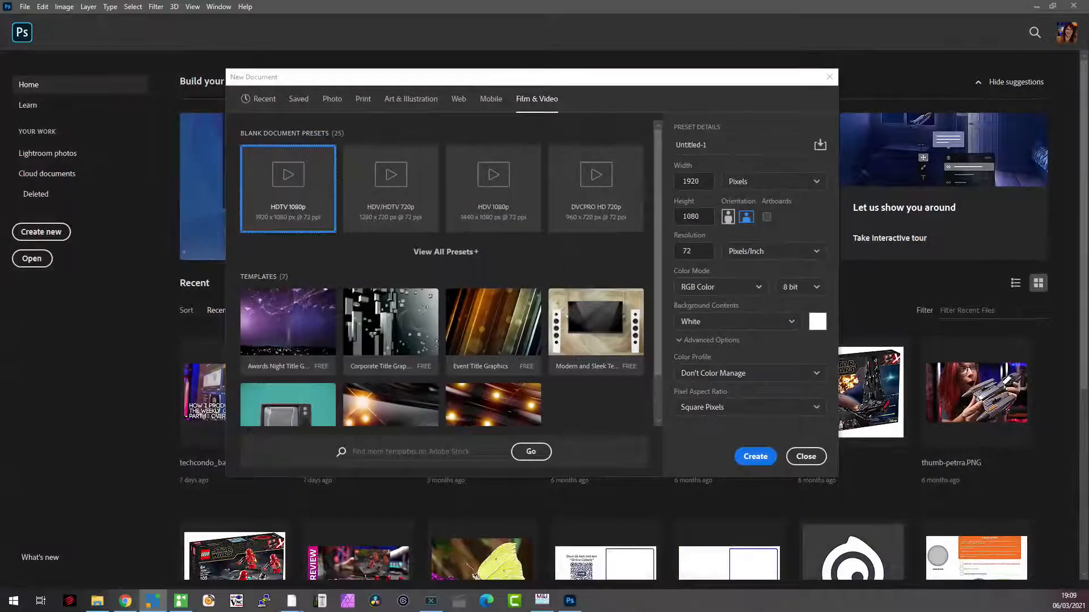
click(278, 189)
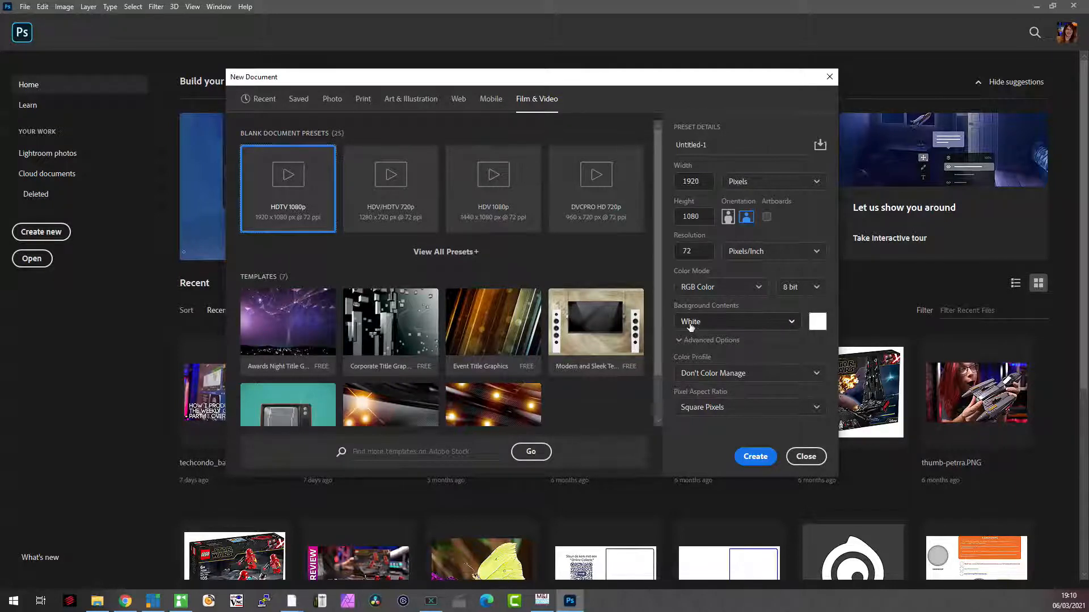
- Set the new document's background contents to Transparent and create the document
click(746, 328)
click(720, 364)
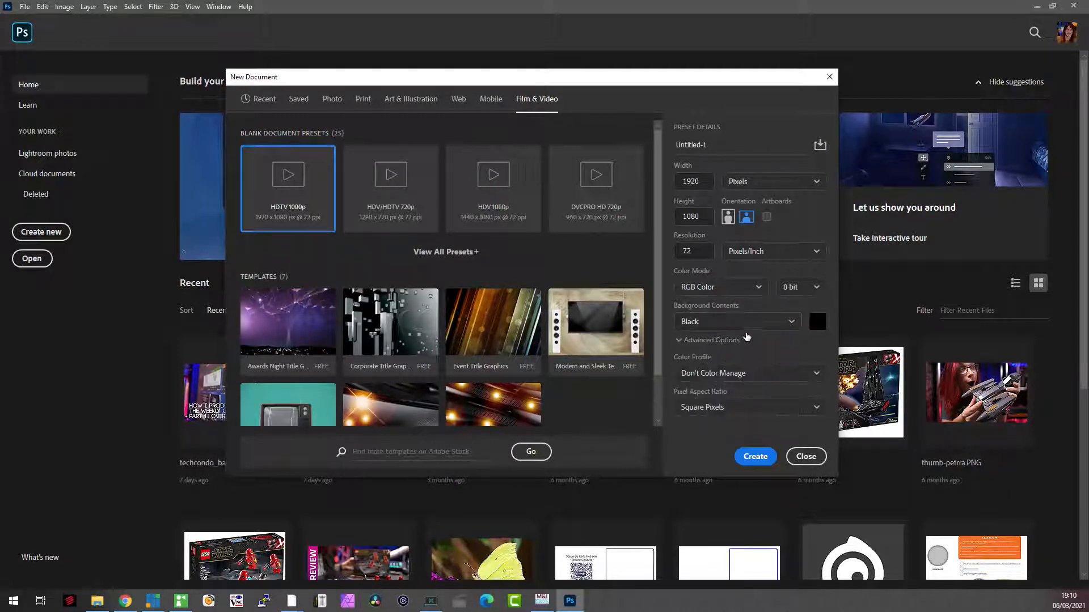
click(758, 328)
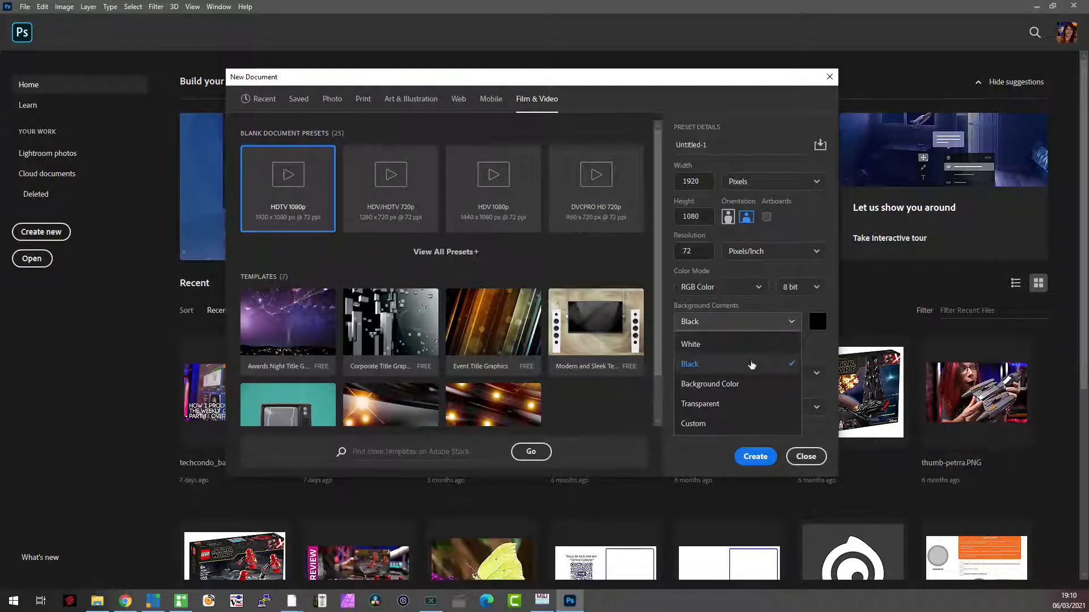
click(728, 406)
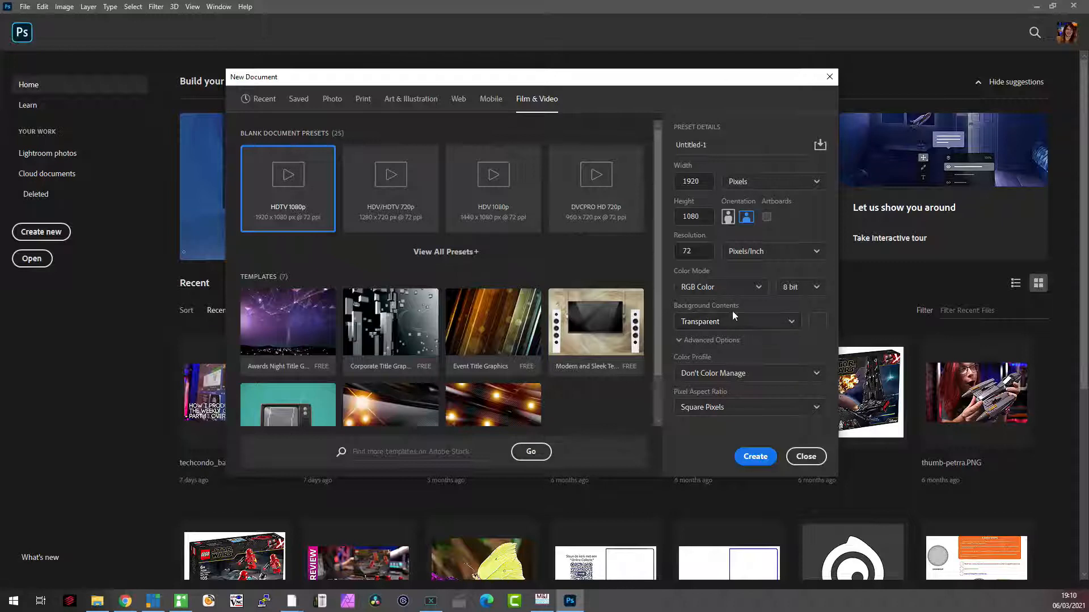
click(733, 322)
click(726, 404)
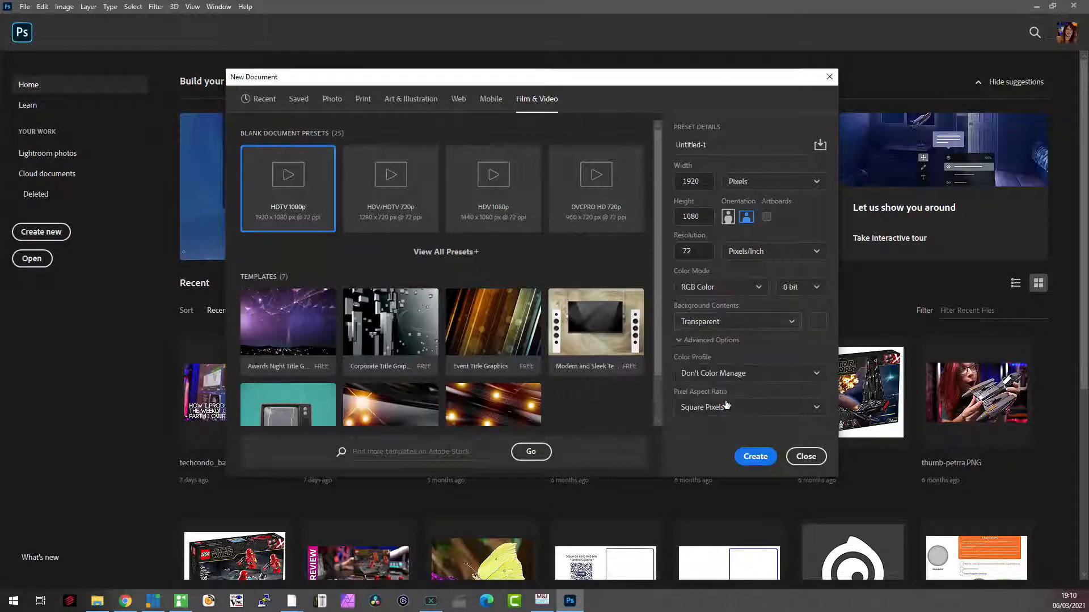
click(756, 458)
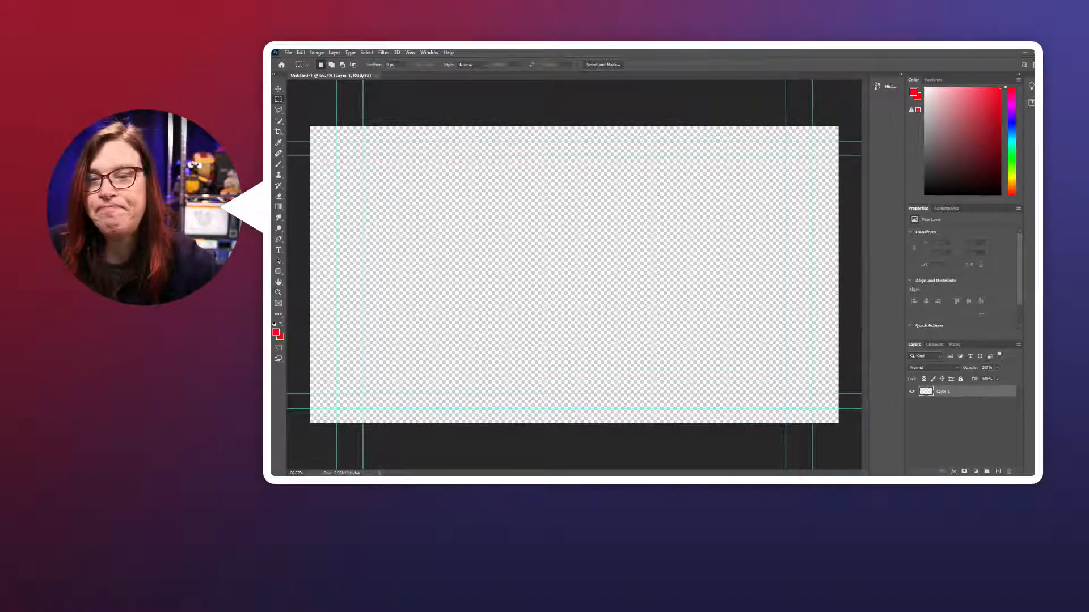
drag(972, 55, 802, 50)
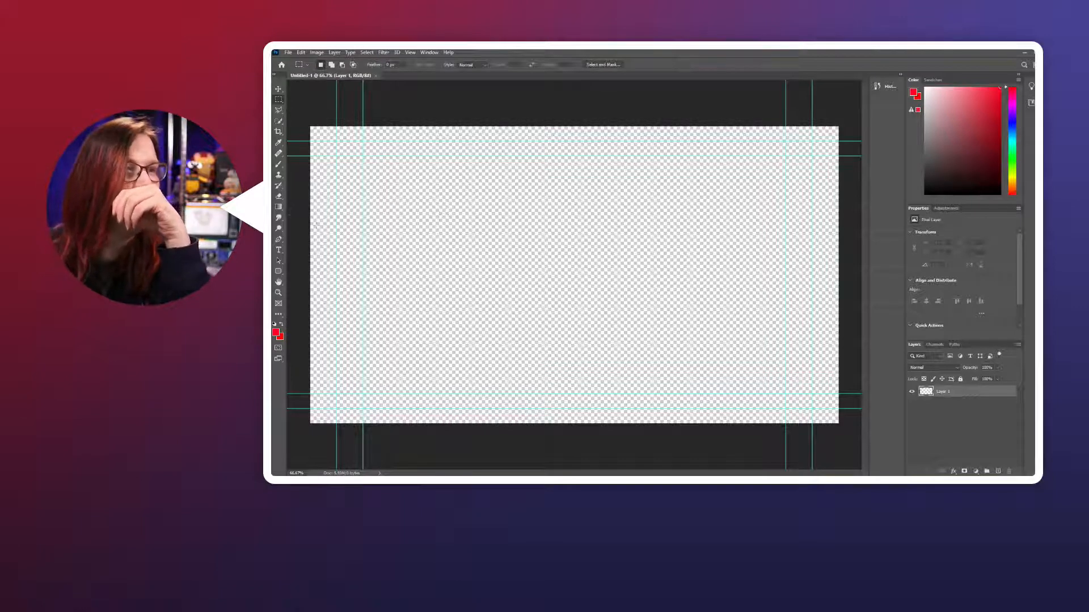
- Rename the document's only layer as background_transparant
double_click(943, 393)
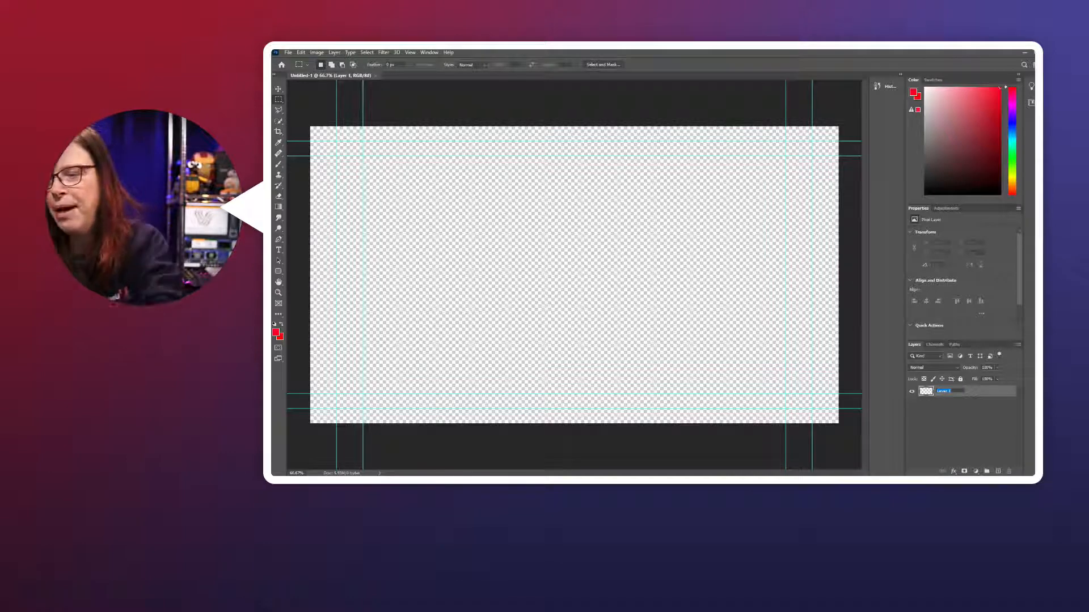
text(backgr)
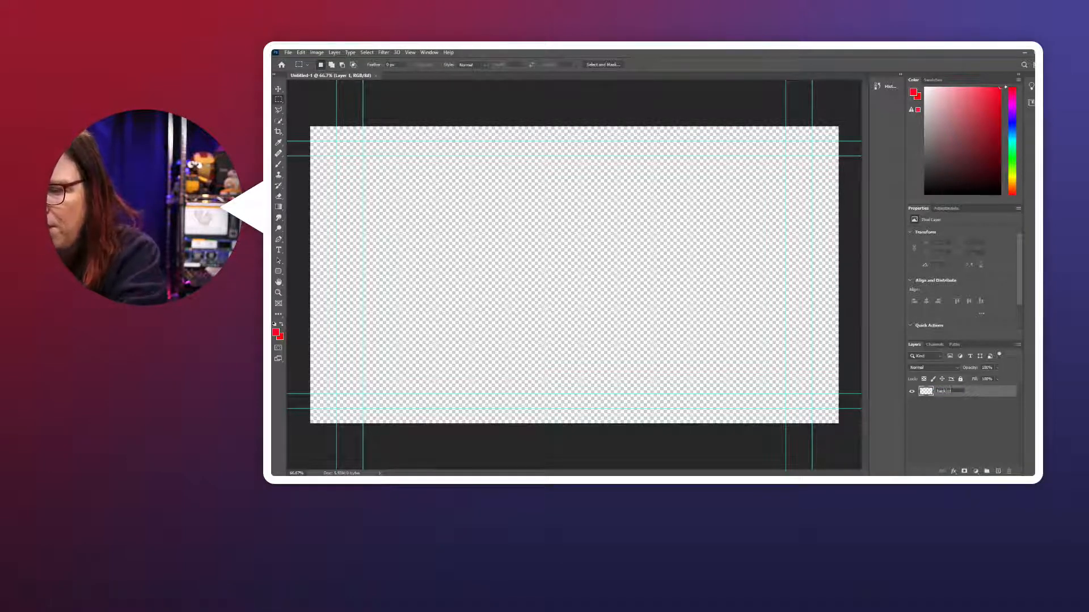
text(ou)
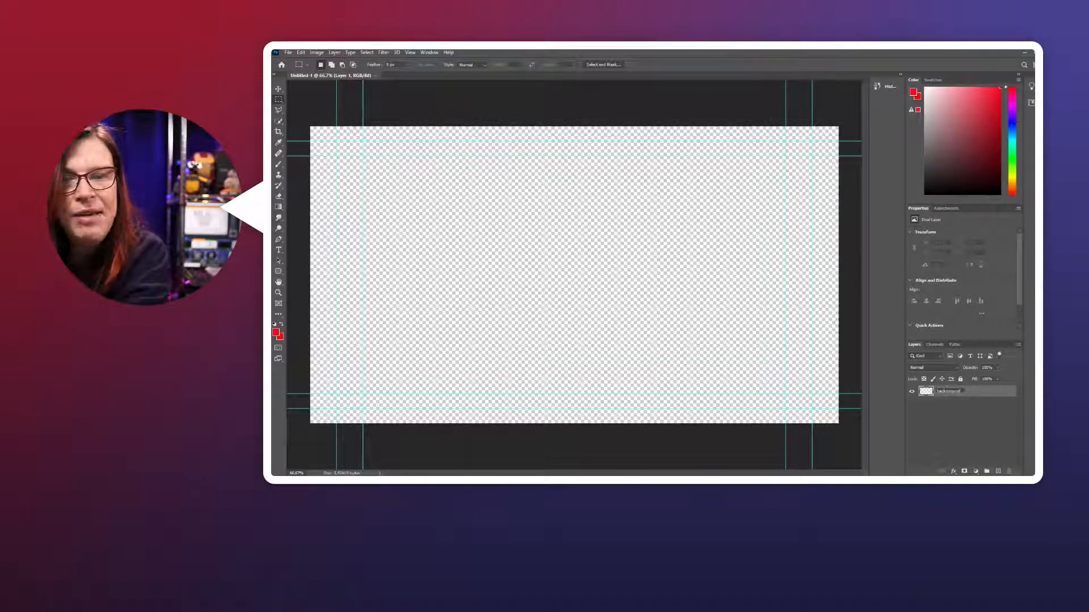
text(nd tran)
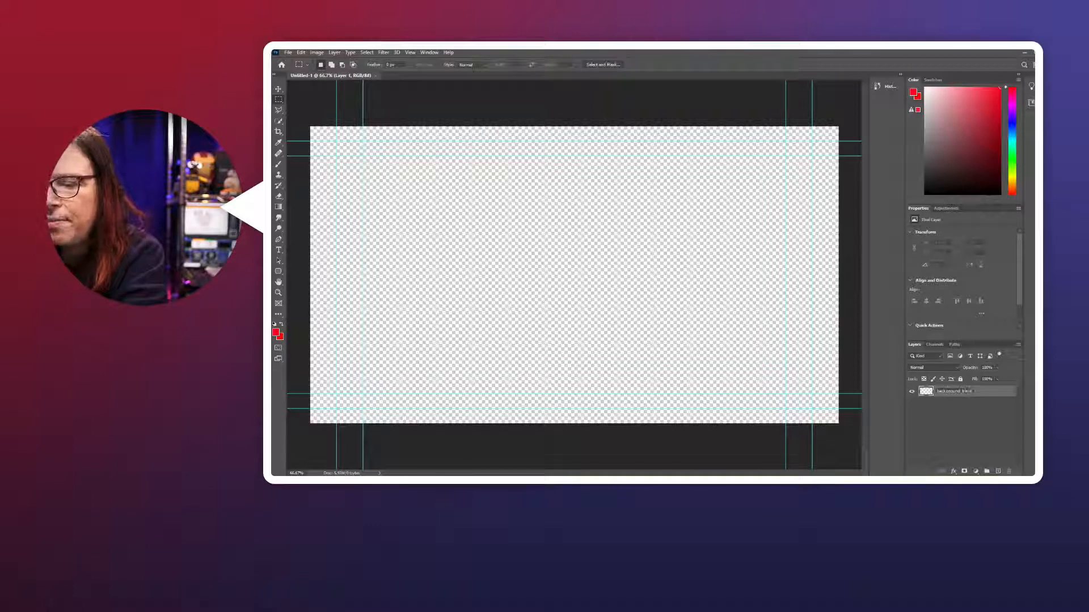
text(sparant)
key(Return)
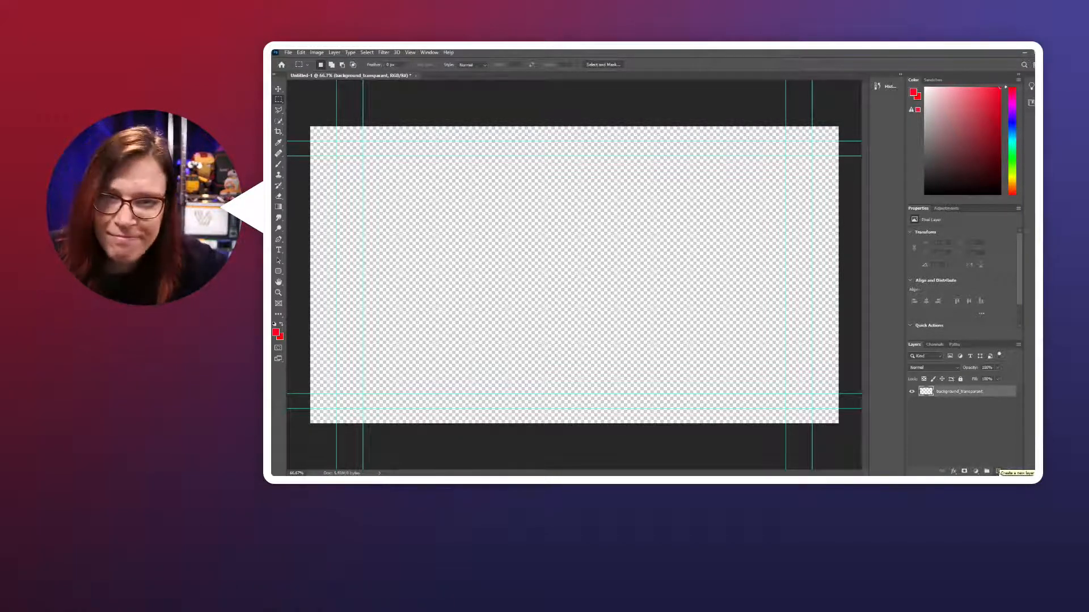
- Add a new layer above background_transparant and name it gradient
click(998, 472)
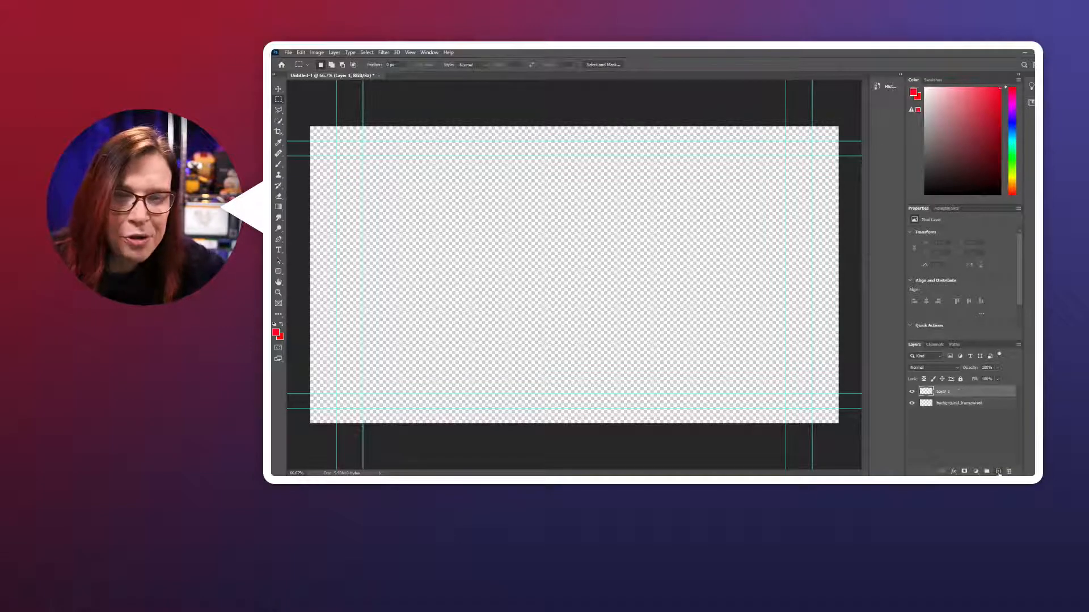
double_click(944, 392)
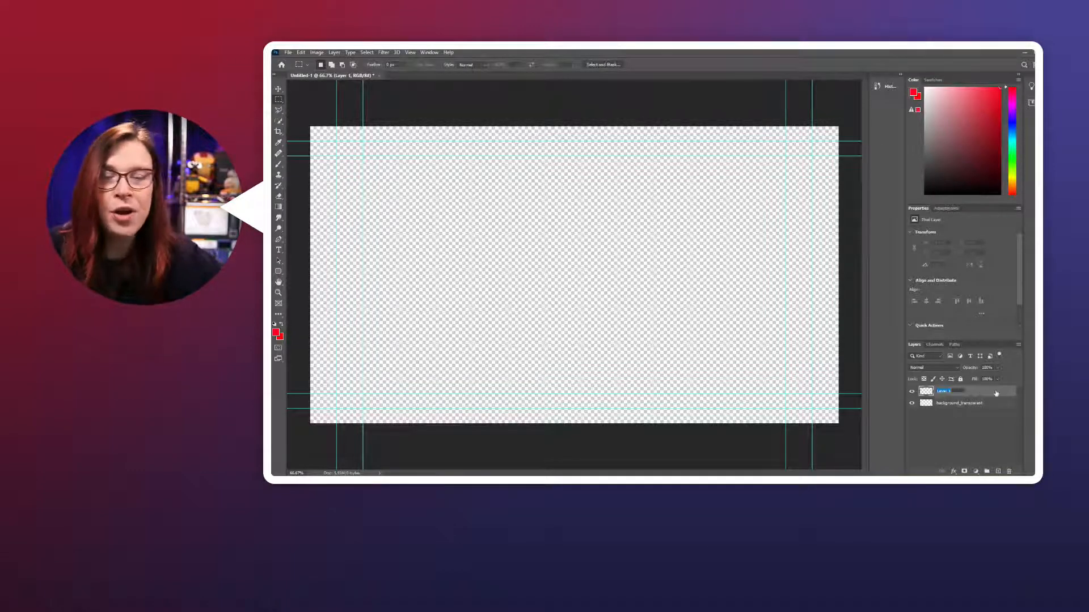
text(gradient)
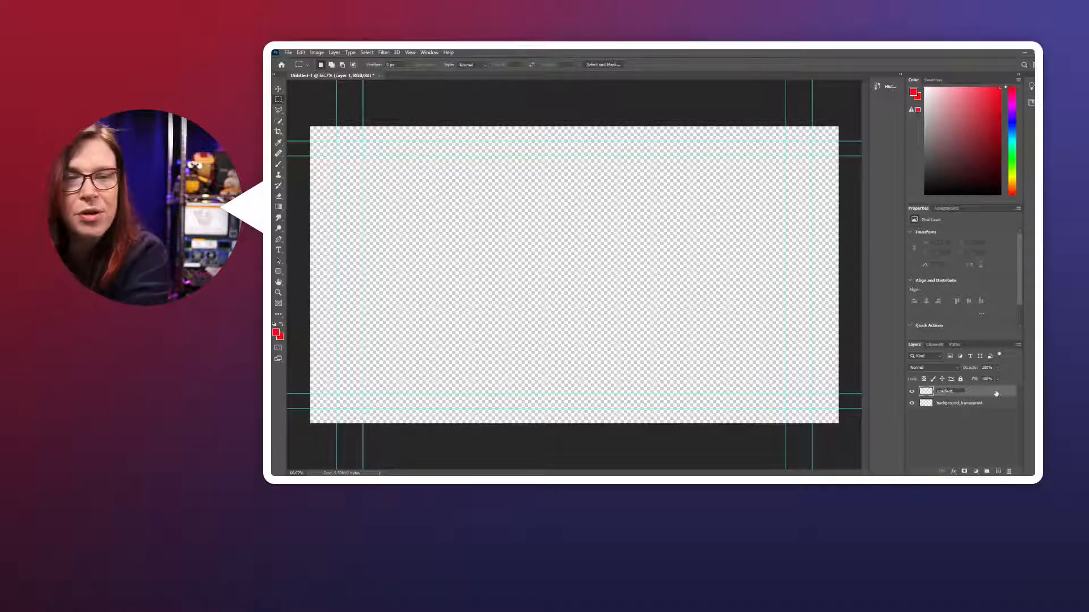
key(Return)
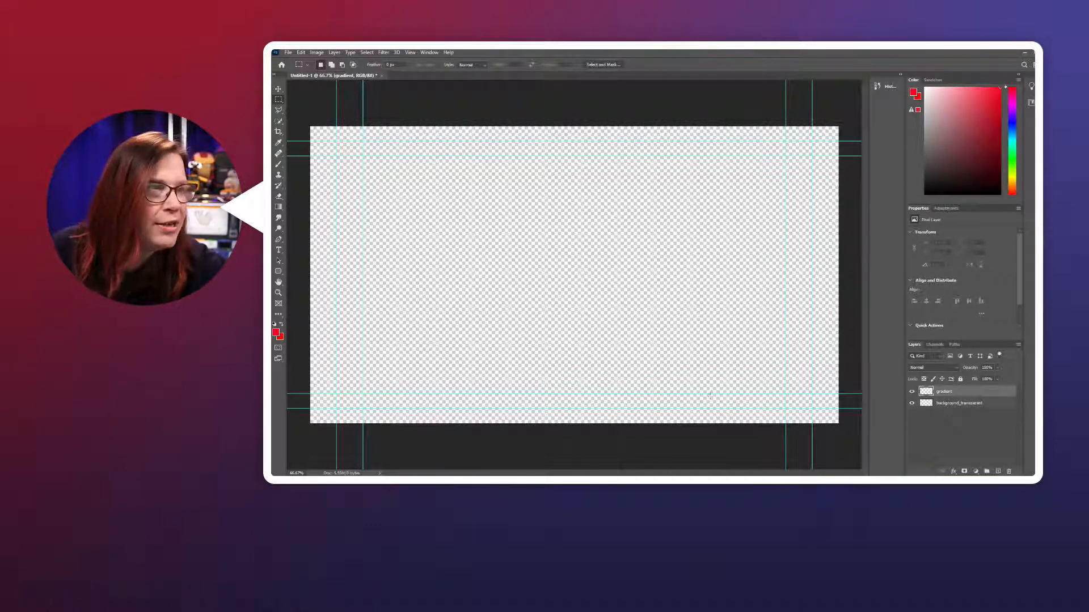
- Activate the Gradient tool and expand the Grays group in its gradient presets to view the available swatches
click(279, 208)
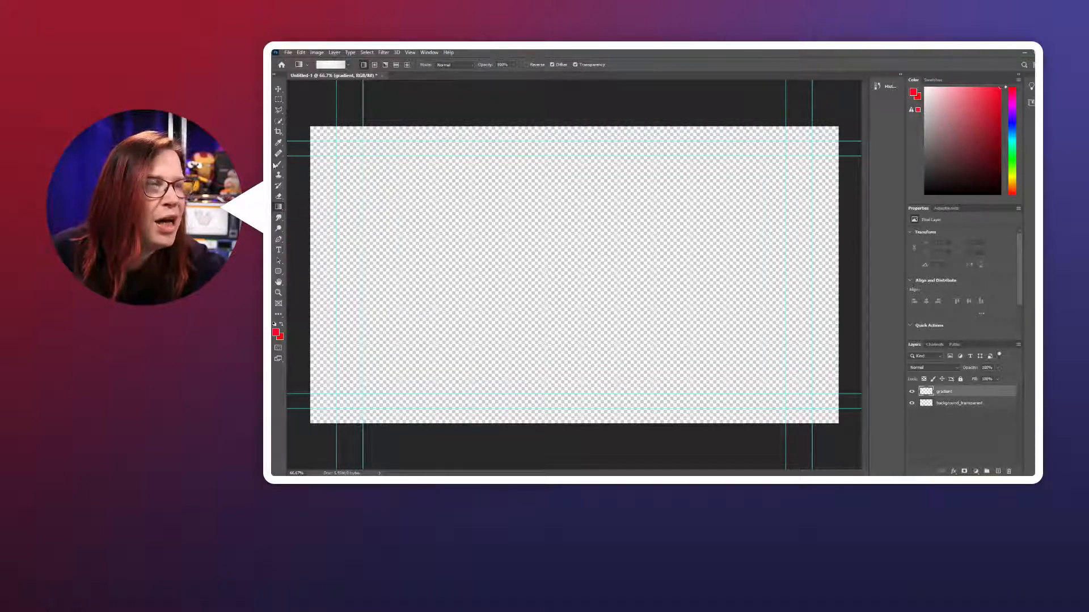
click(278, 217)
click(278, 207)
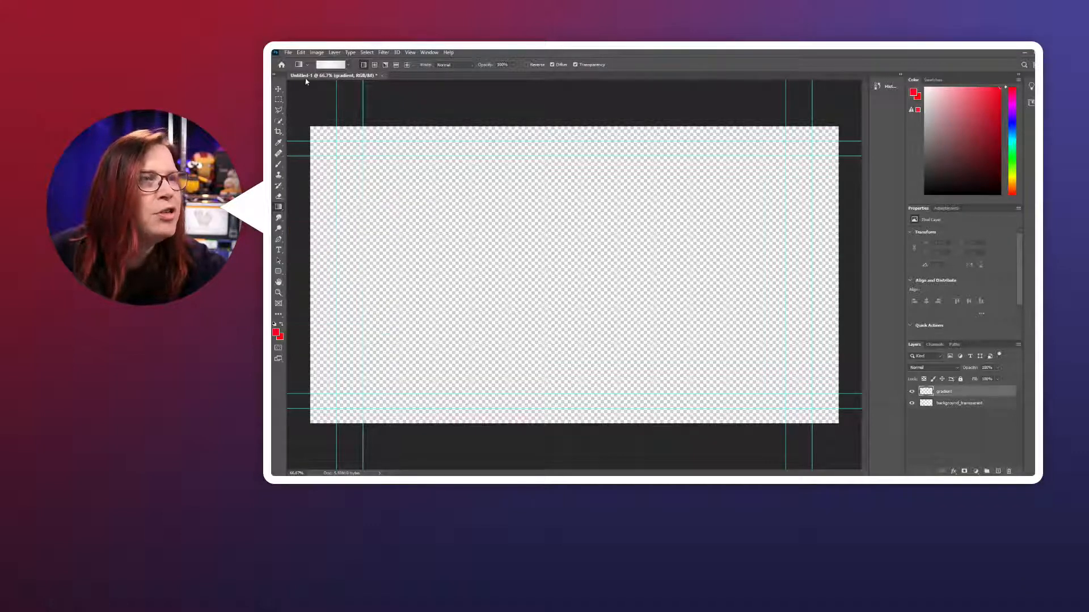
click(349, 66)
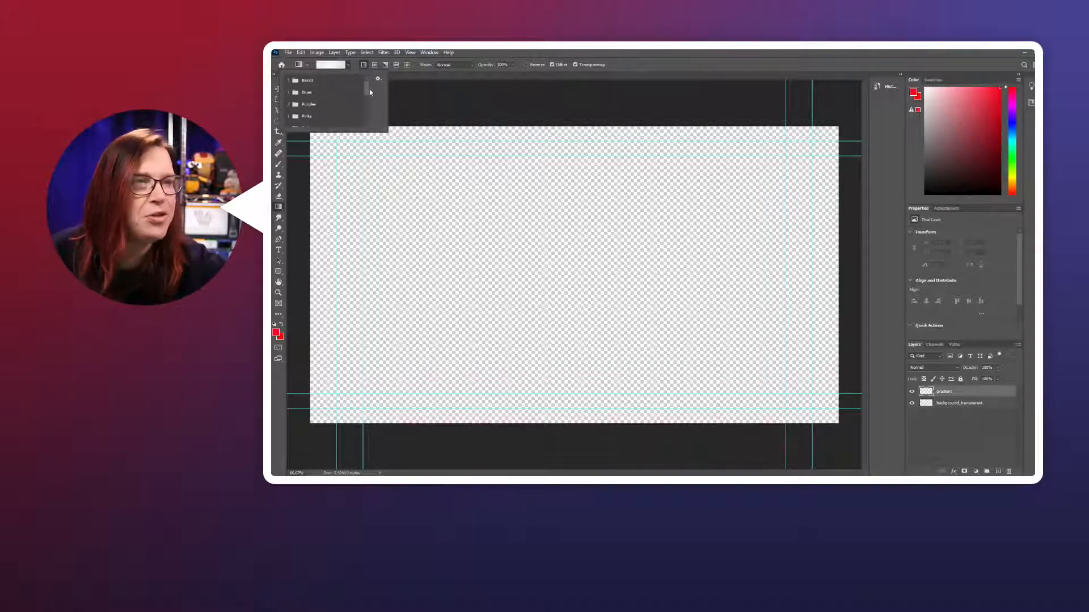
drag(369, 90, 369, 109)
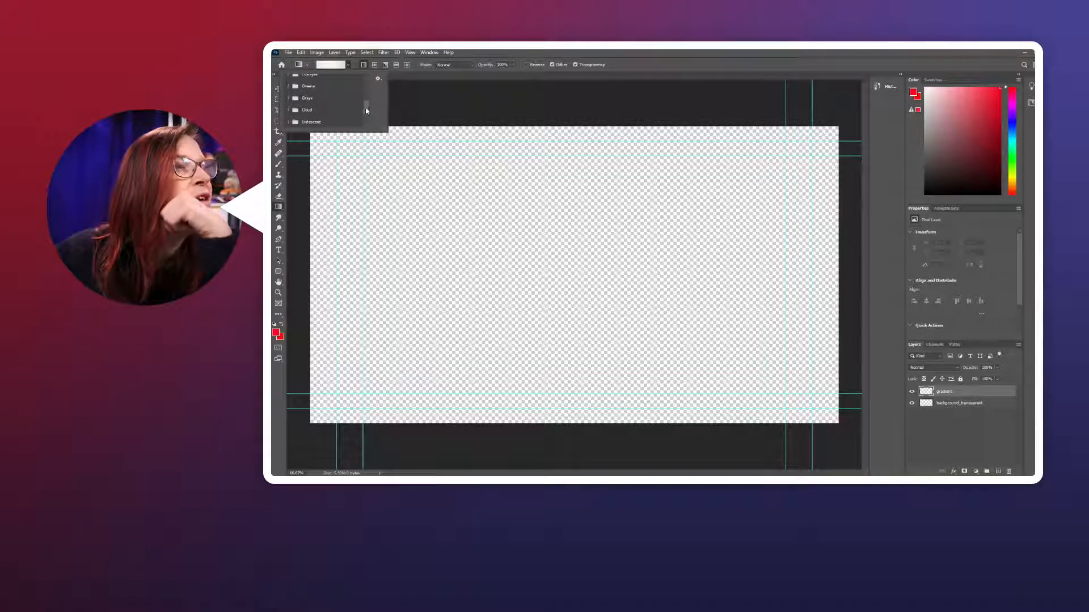
click(289, 99)
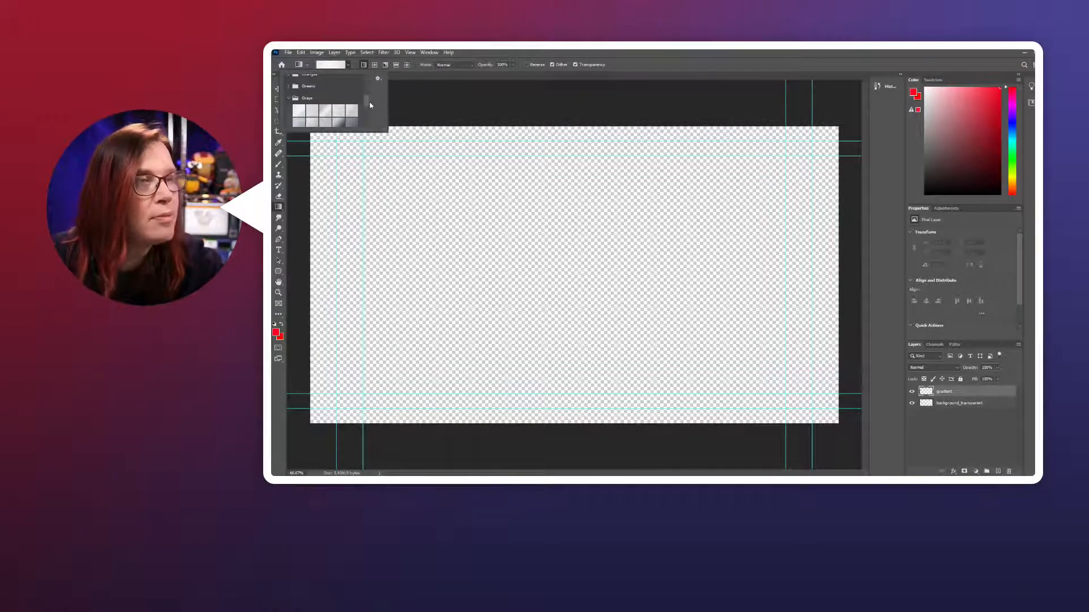
drag(368, 106, 367, 111)
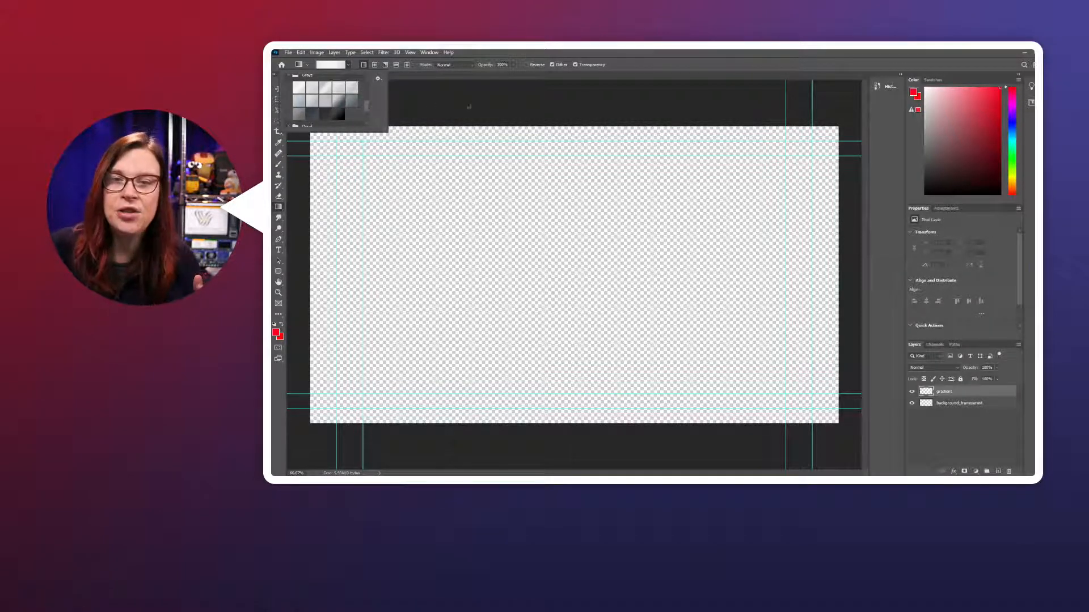
key(Escape)
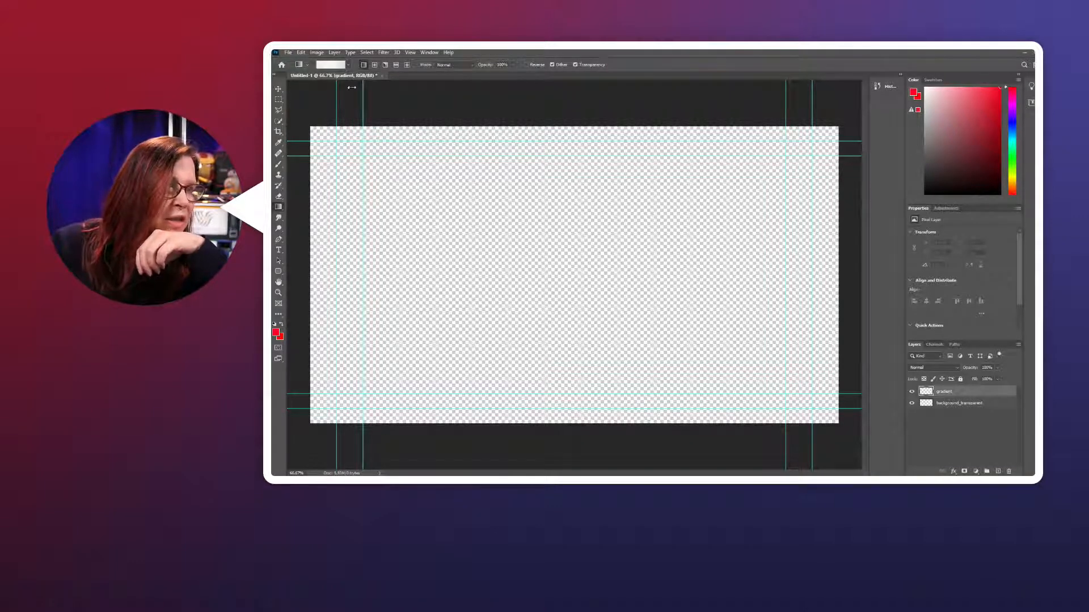
- Fill the gradient layer with the first Grays preset, running straight down from the upper guides to mid-canvas, and check it by toggling the layer's visibility
click(346, 66)
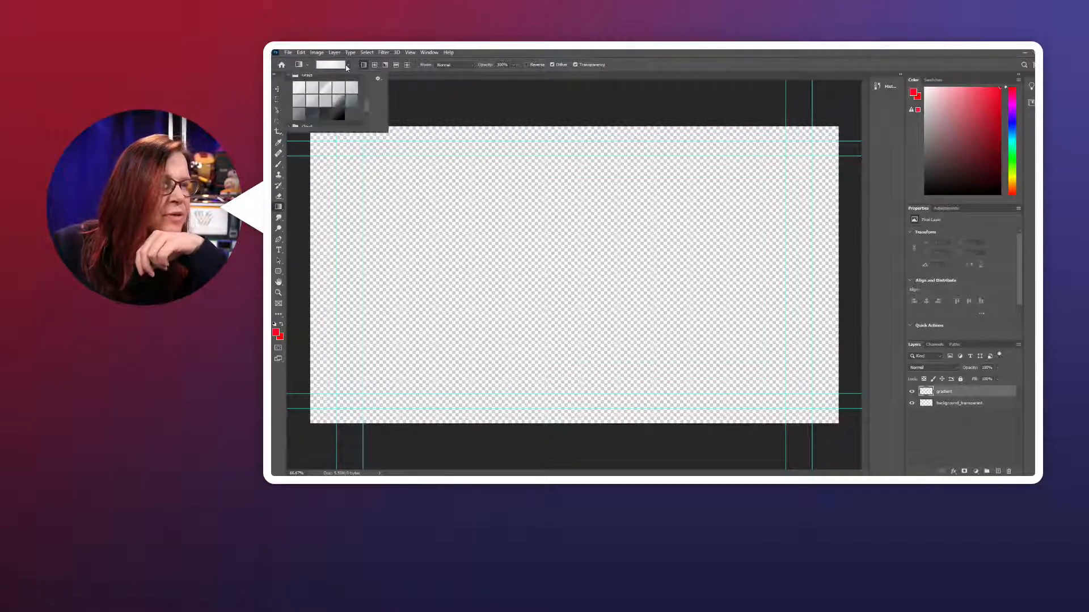
double_click(296, 87)
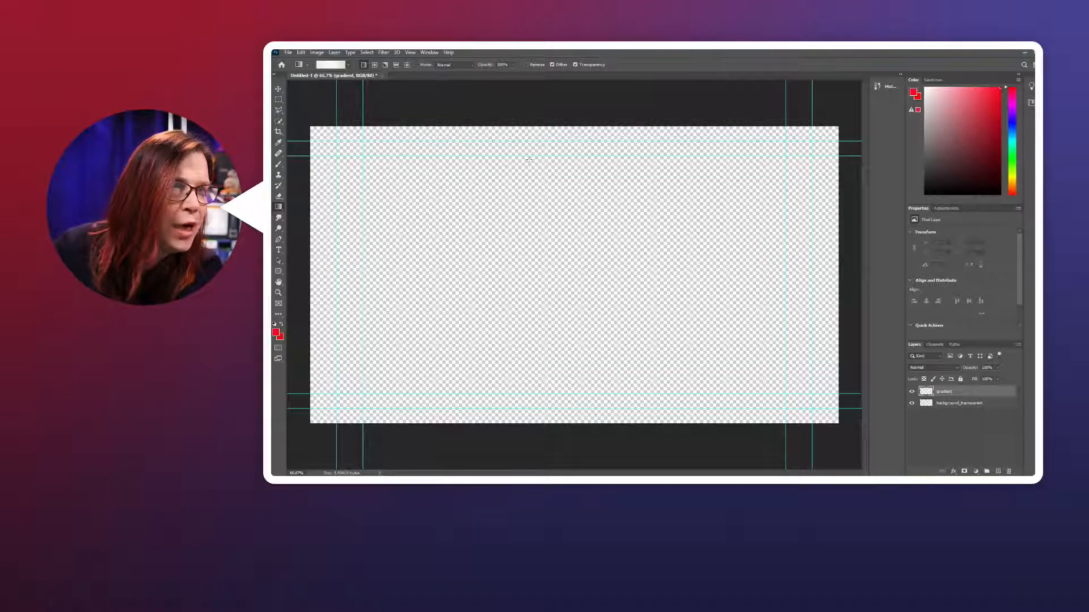
drag(530, 159, 529, 296)
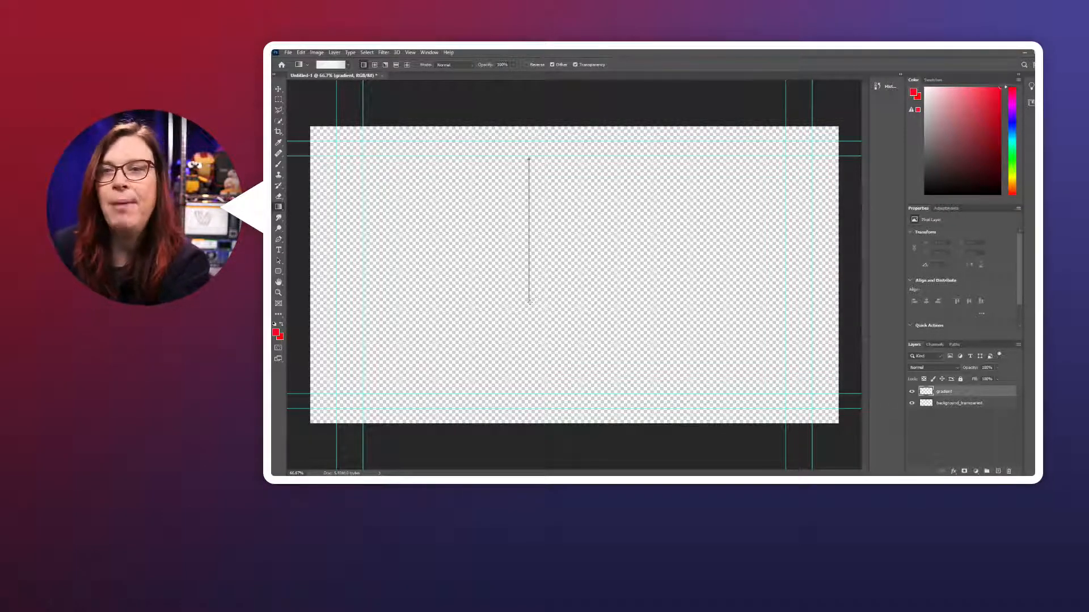
drag(529, 302, 530, 303)
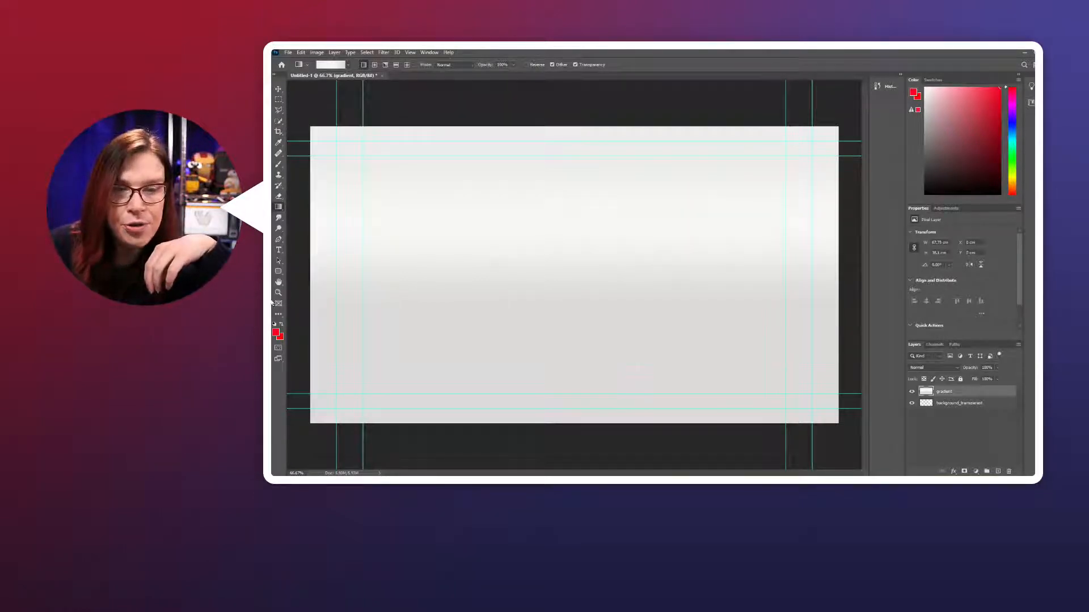
click(912, 392)
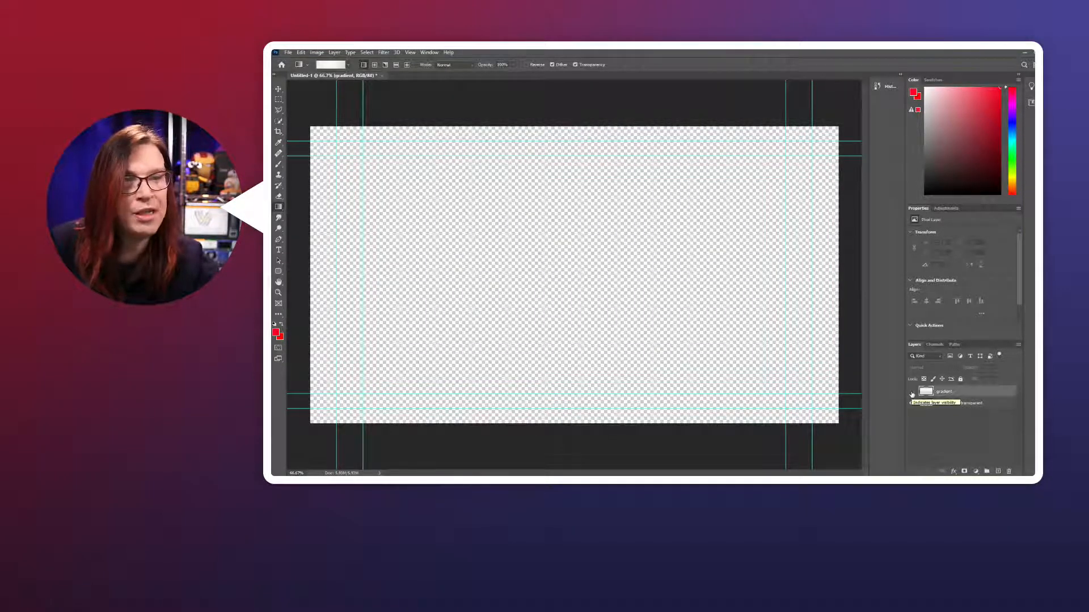
click(912, 392)
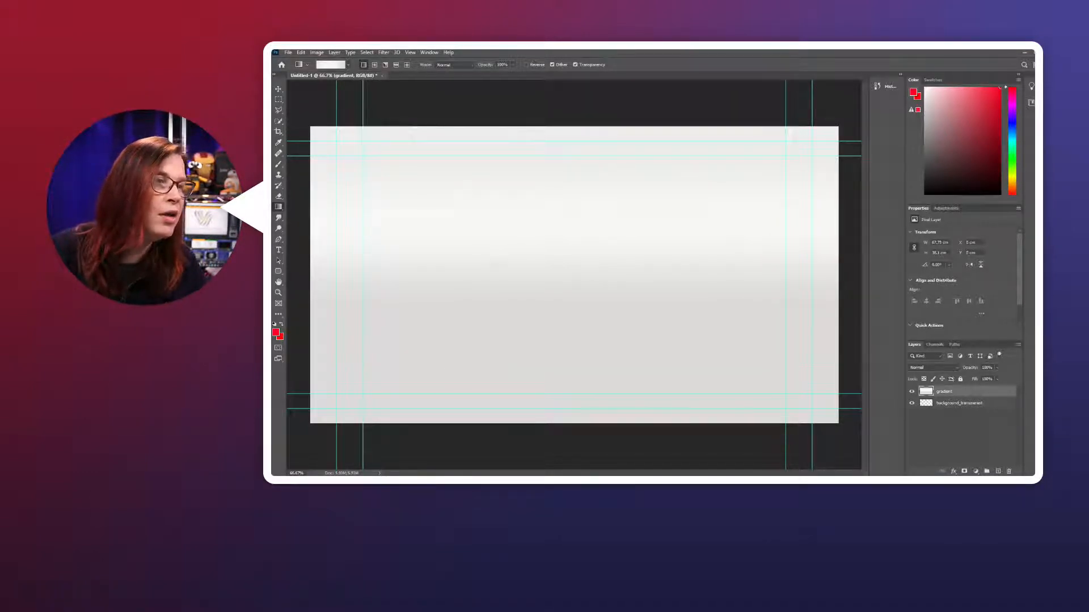
- Activate the Horizontal Type tool and set its font to Arial
click(278, 252)
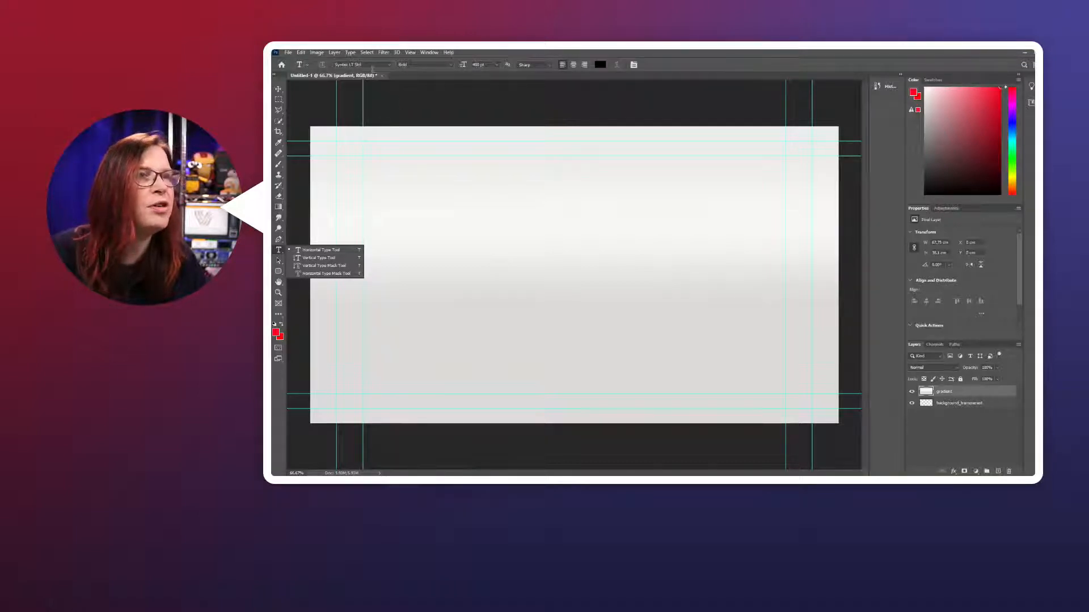
click(380, 63)
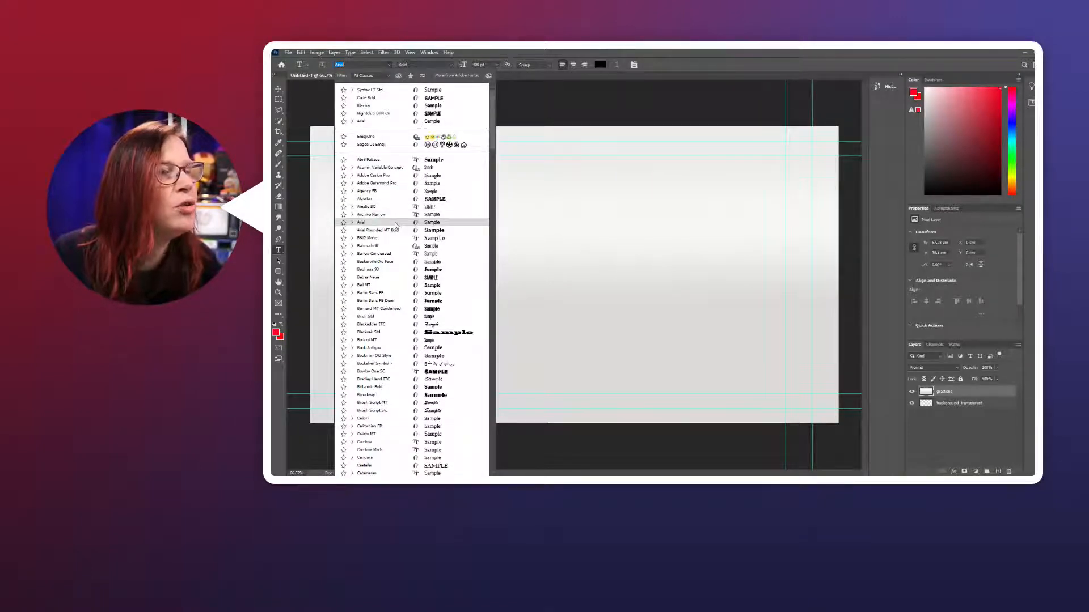
click(368, 223)
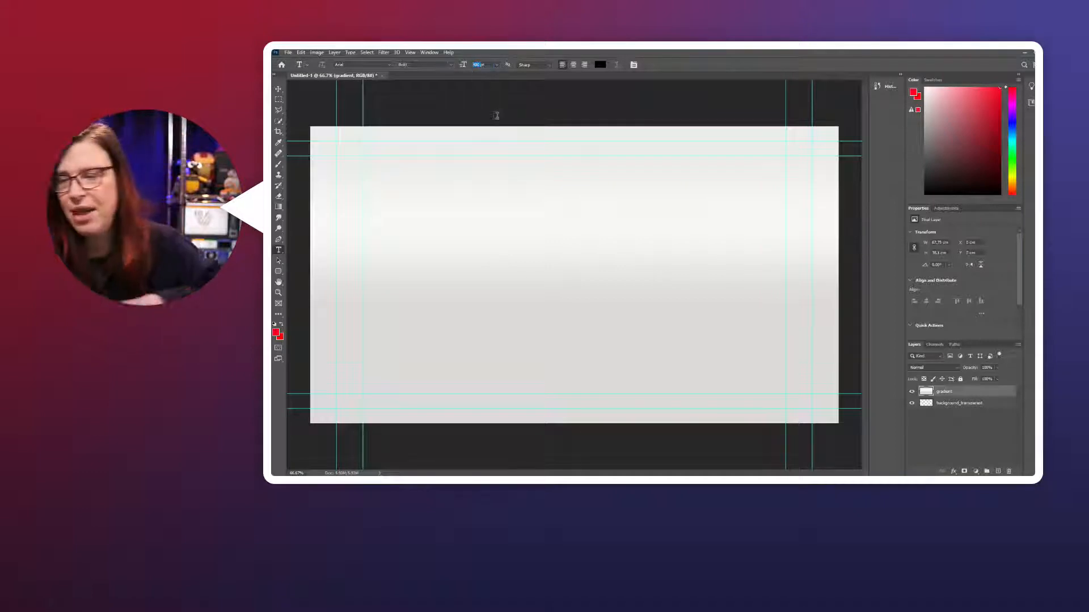
- Set the font size to 600 pt and add a text layer containing "+" in the upper middle of the canvas
key(Return)
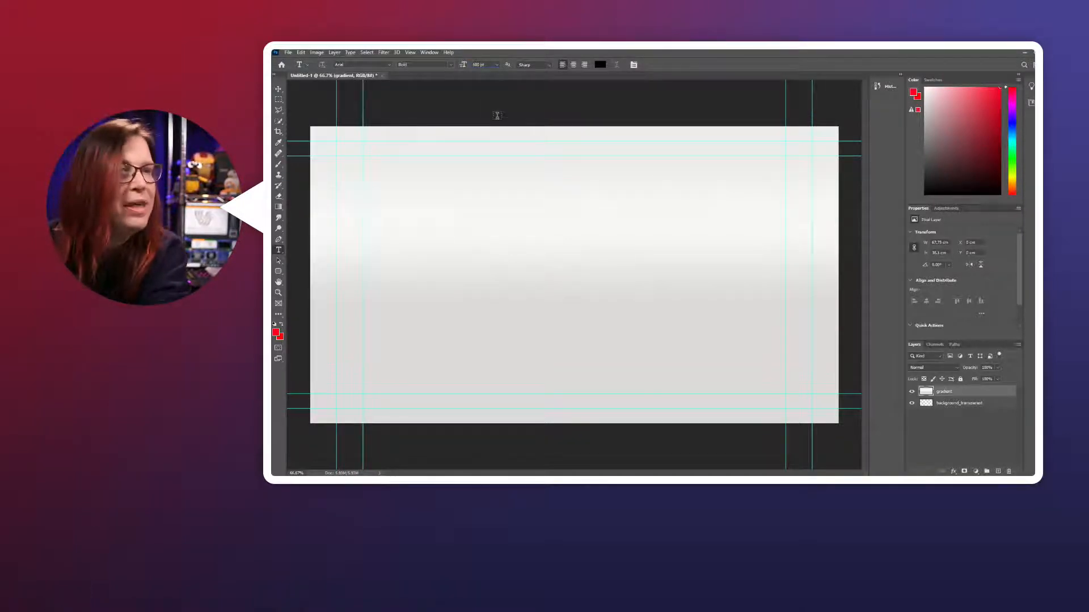
click(525, 211)
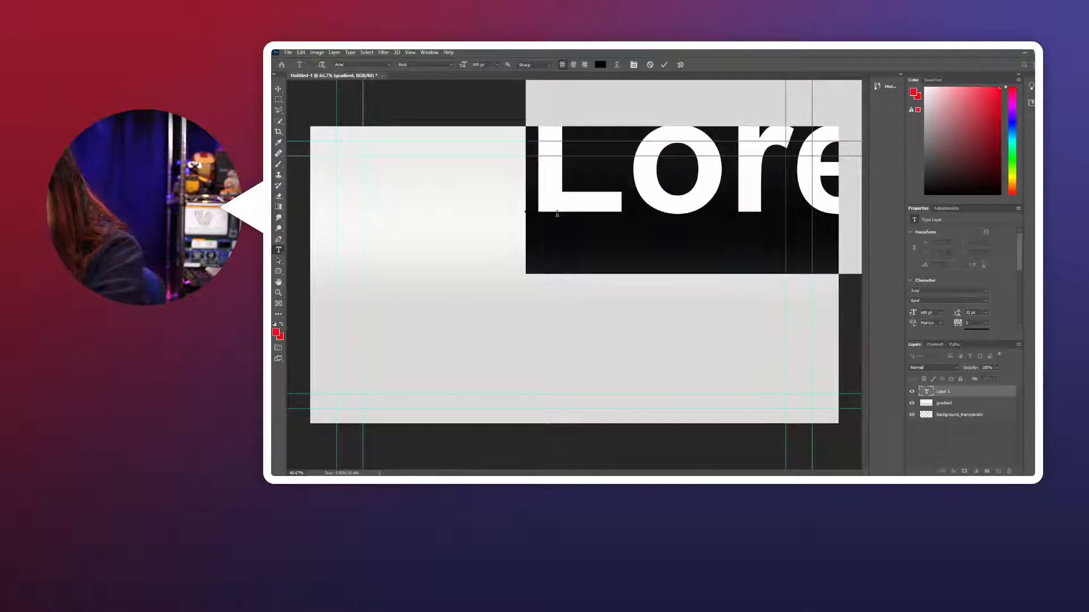
key(BackSpace)
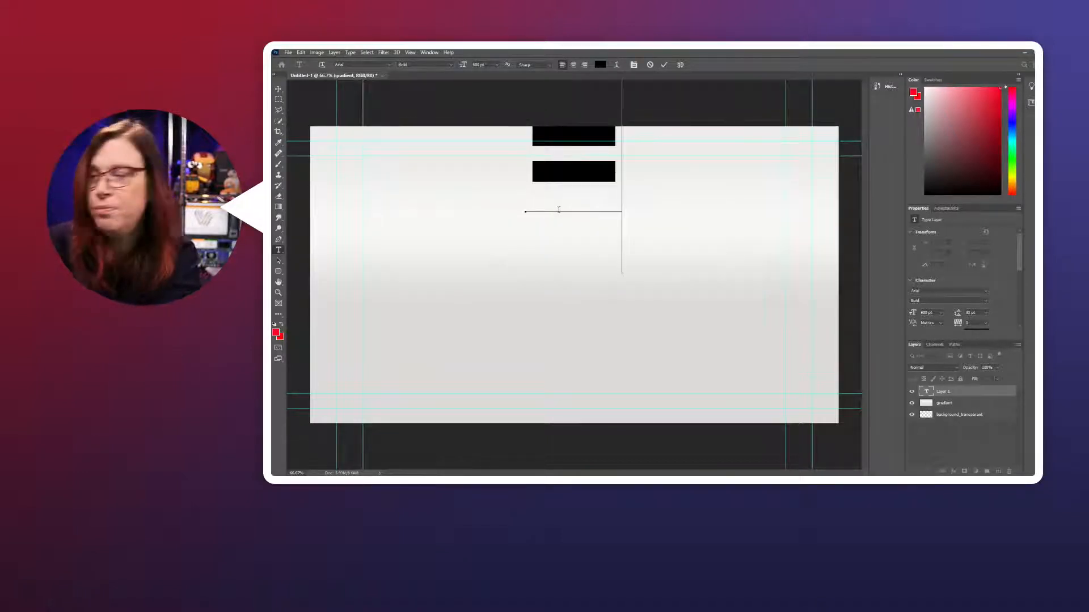
text(+)
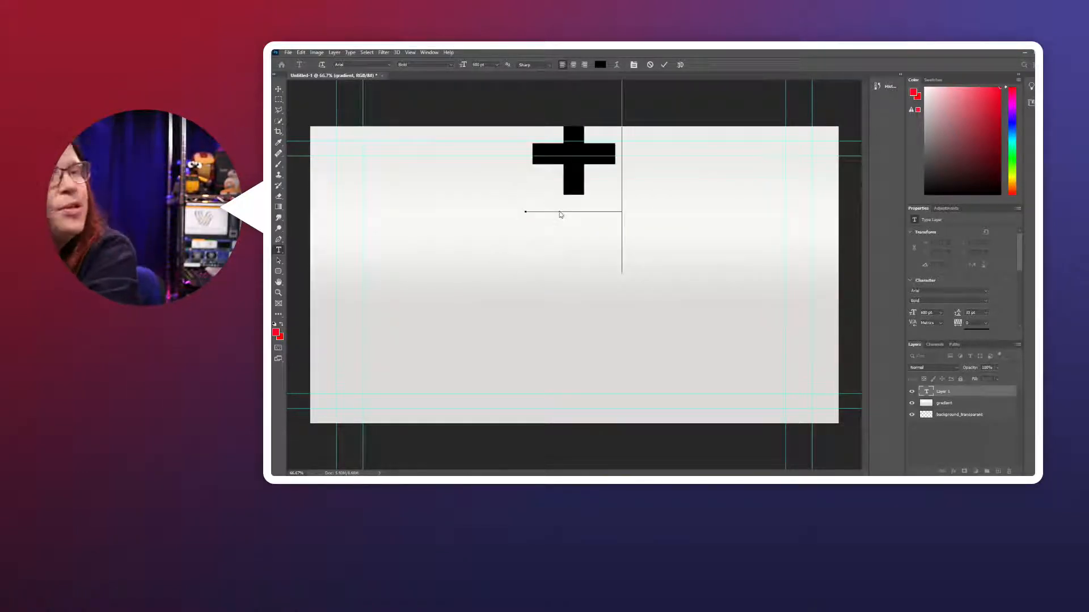
- Move the plus sign down so it is horizontally centered with its top edge on the inner upper guide
click(278, 89)
drag(570, 178, 574, 212)
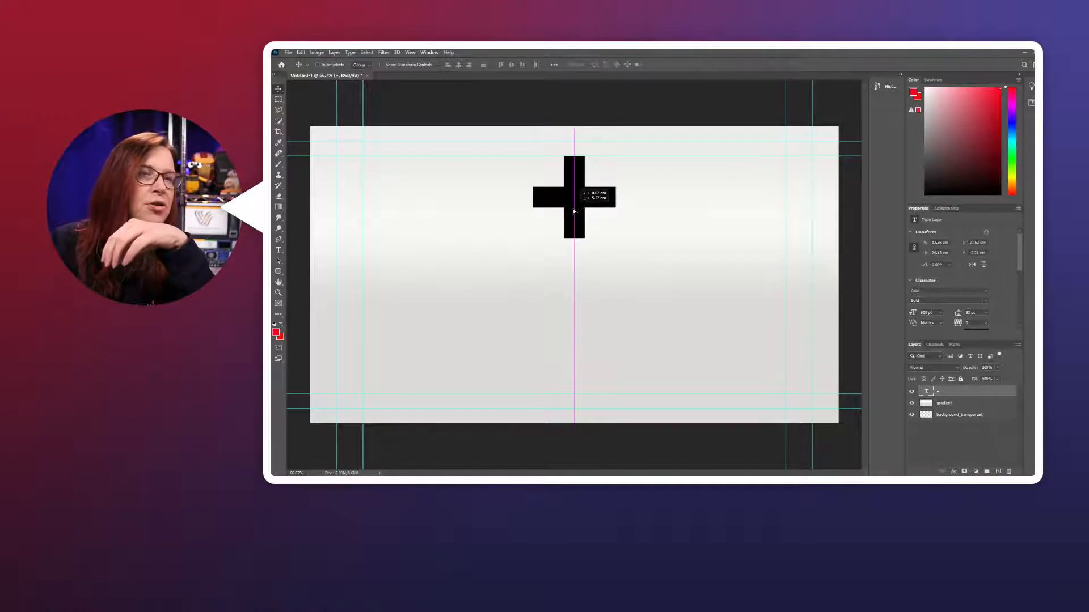
drag(574, 211, 574, 215)
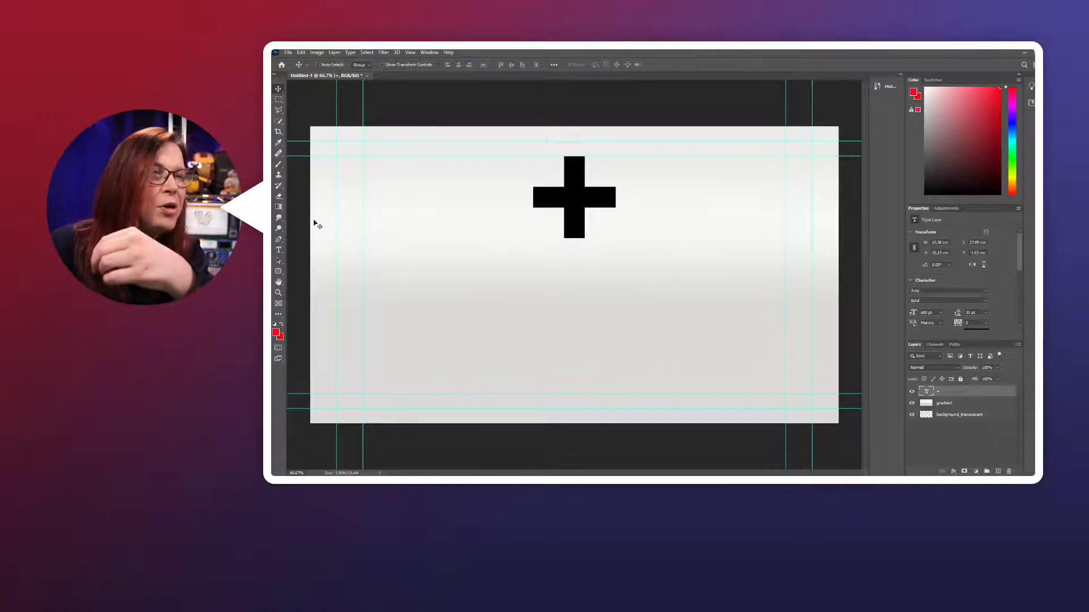
- Add a second text layer containing "|" and move it onto the plus sign's vertical stroke to form a cross
click(279, 250)
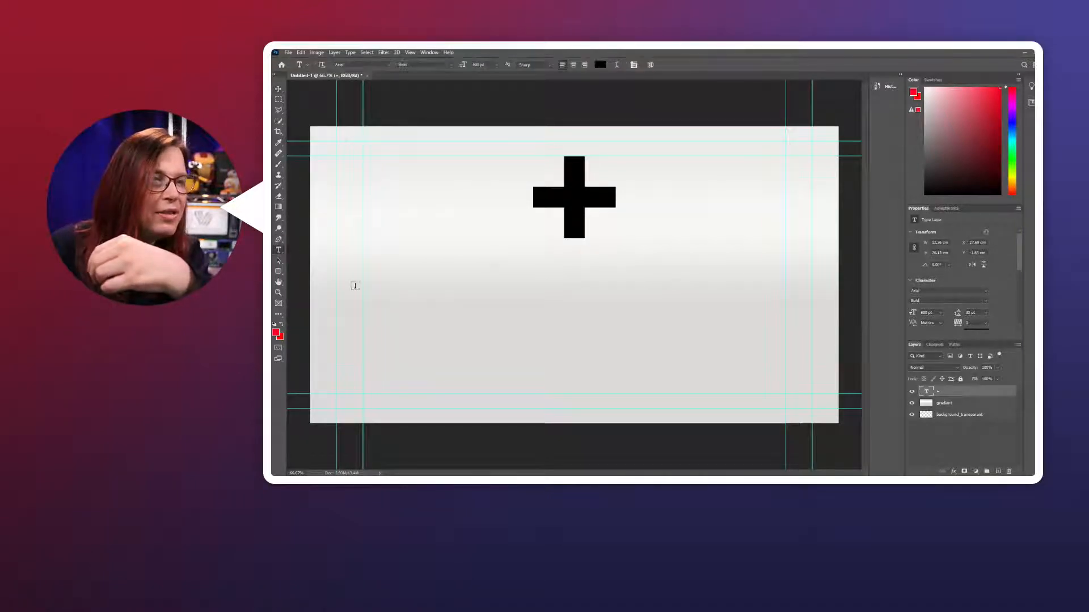
click(423, 312)
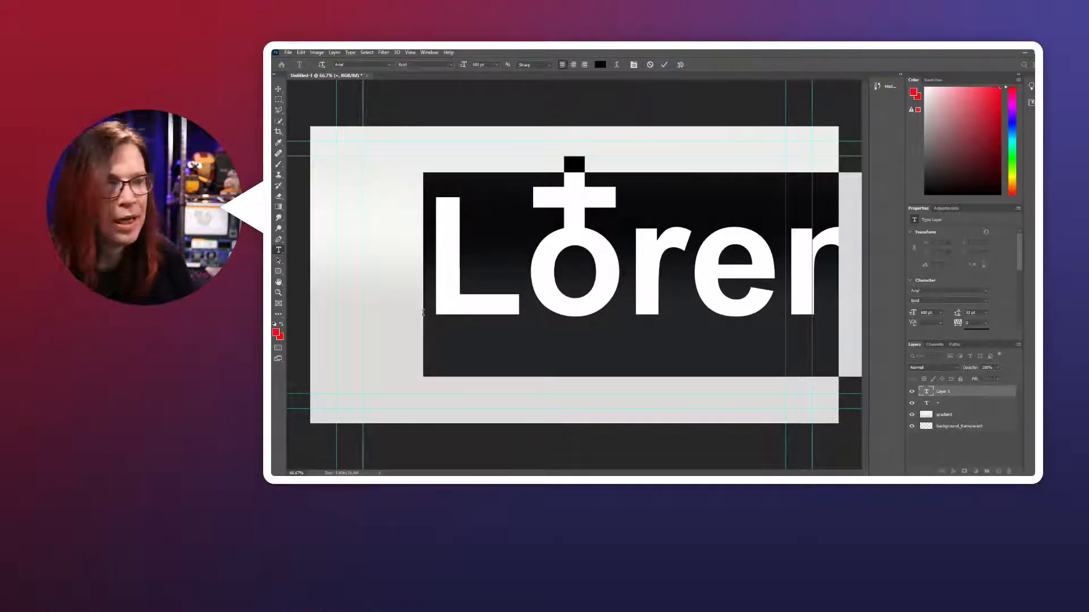
text(\)
key(BackSpace)
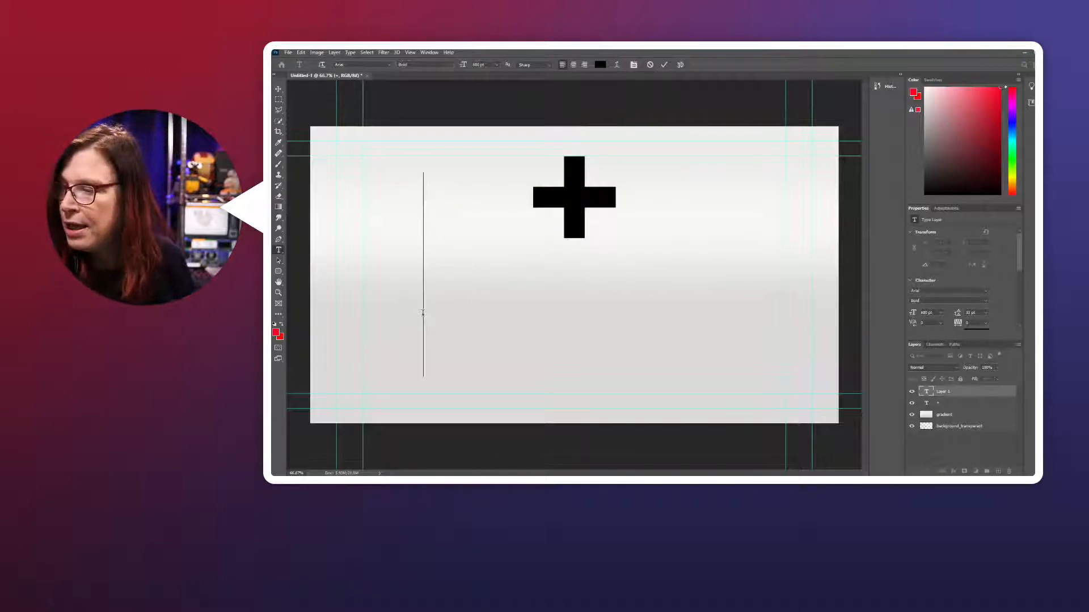
text(|)
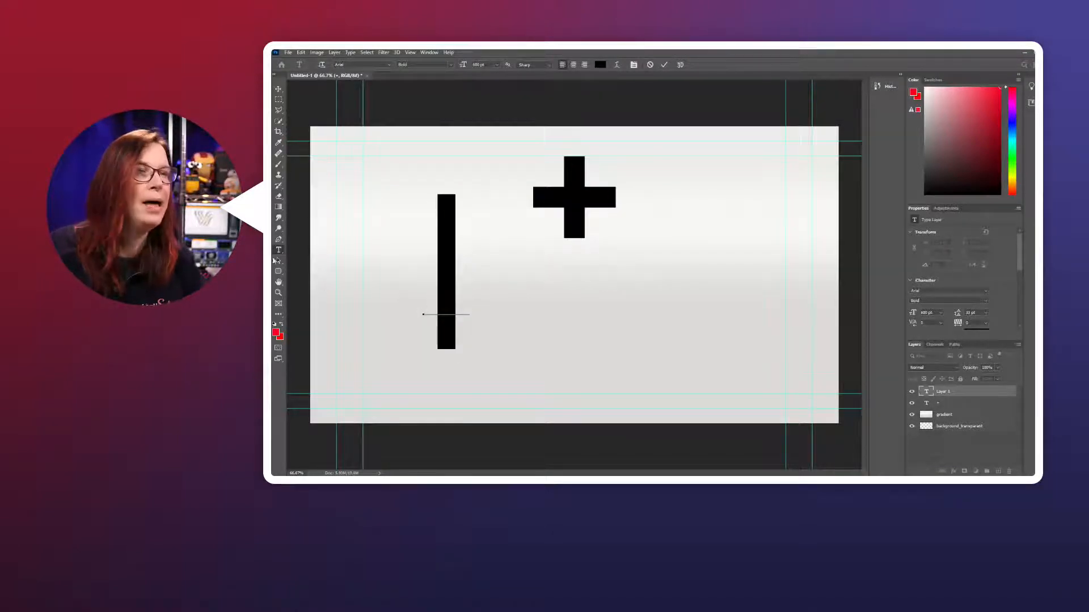
click(279, 89)
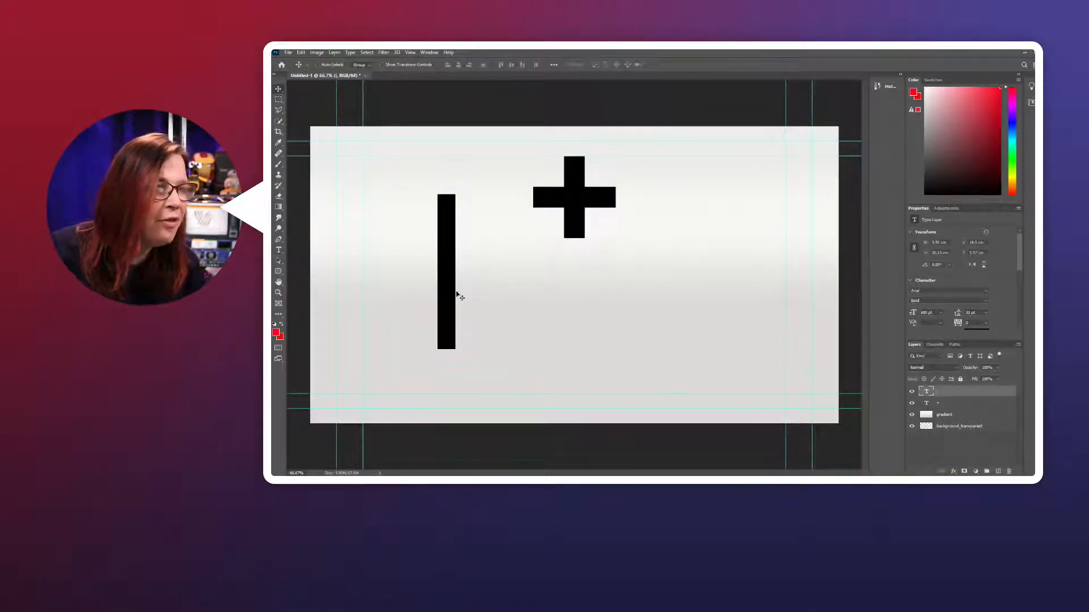
drag(448, 292, 566, 262)
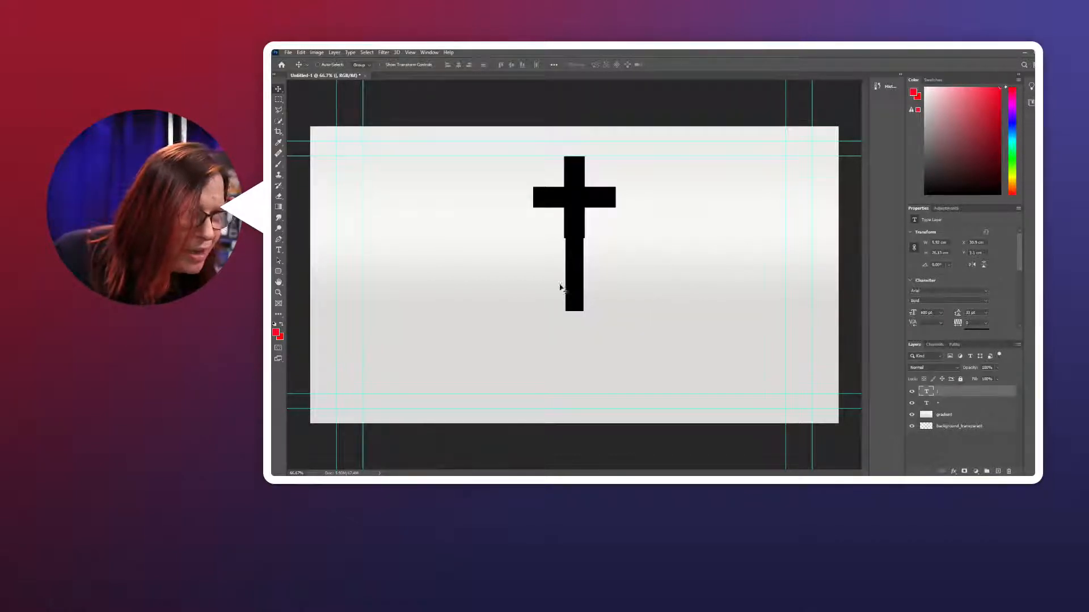
- Set the vertical bar's font size to 640 pt and realign it with the plus sign's center, extending the cross downward
key(m)
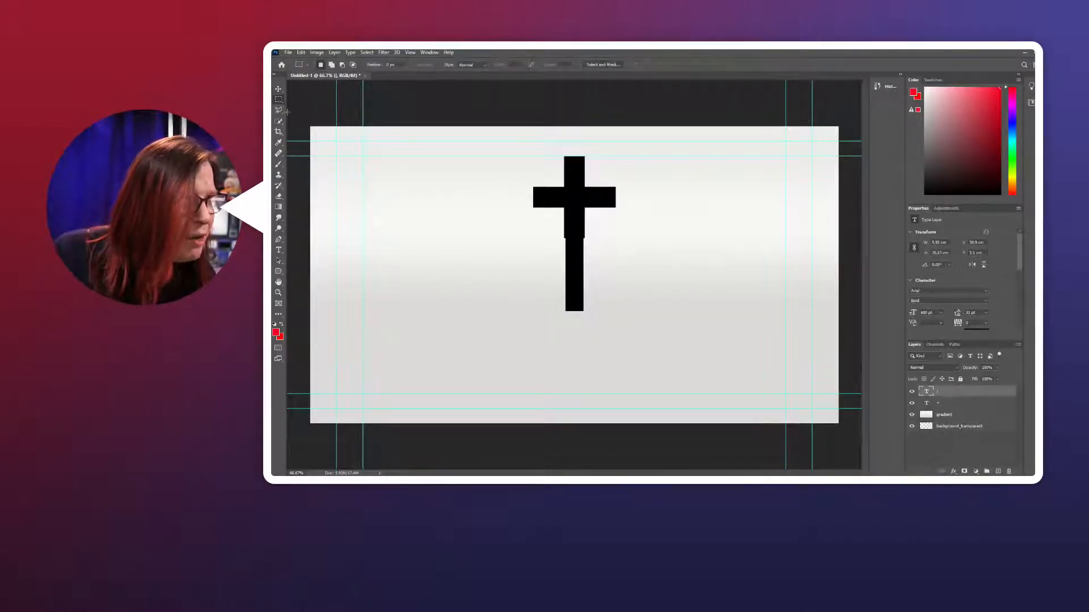
click(279, 249)
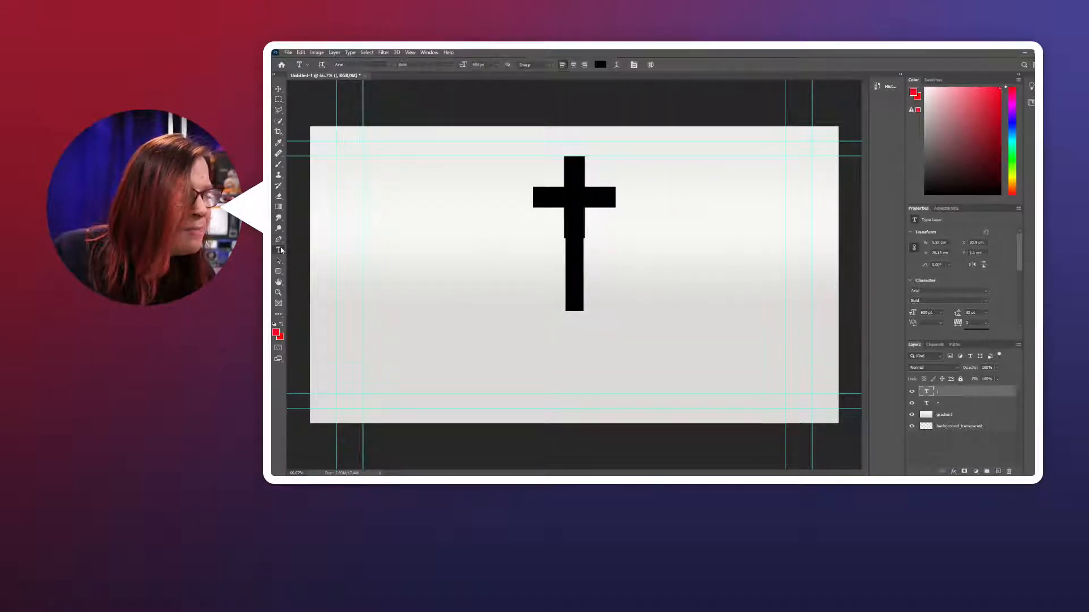
double_click(579, 241)
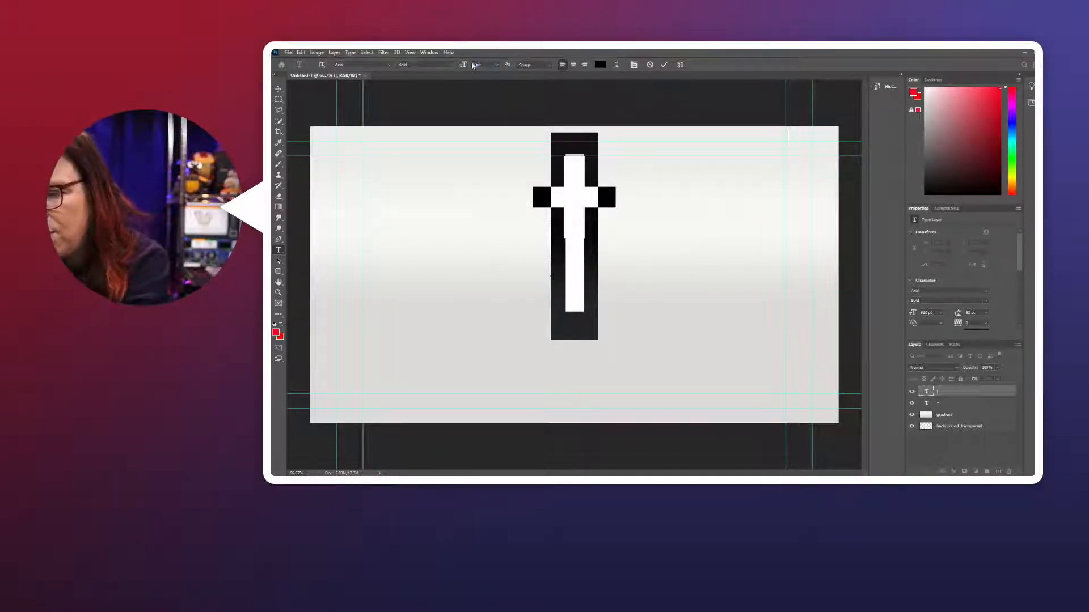
text(640)
key(Return)
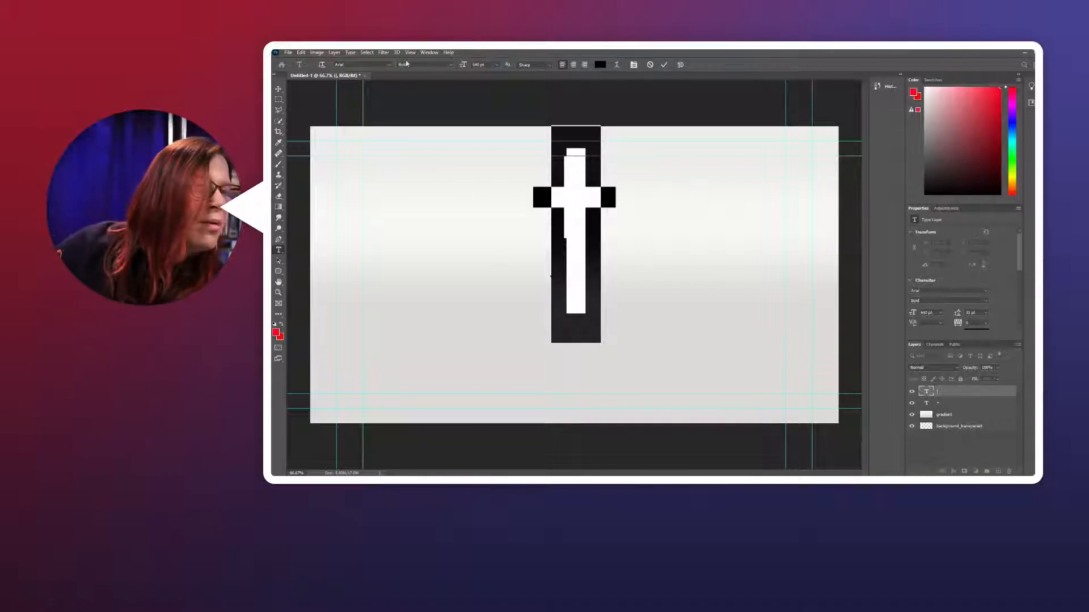
click(278, 89)
drag(547, 221, 573, 271)
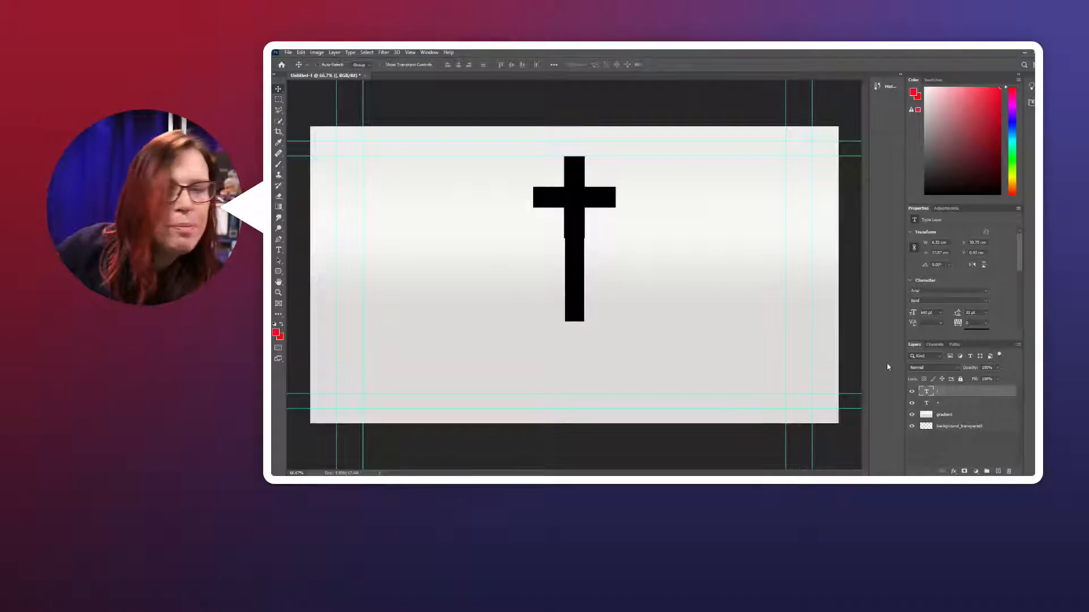
- Set the plus sign's font size to 590 pt and realign it with the vertical bar and the inner upper guide
click(943, 403)
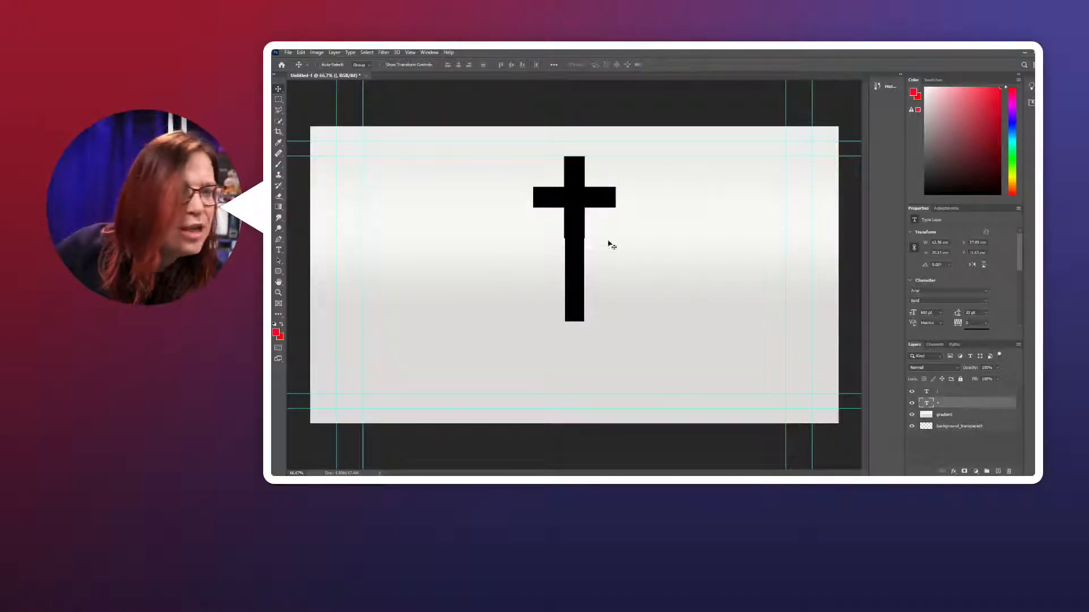
click(279, 252)
double_click(525, 255)
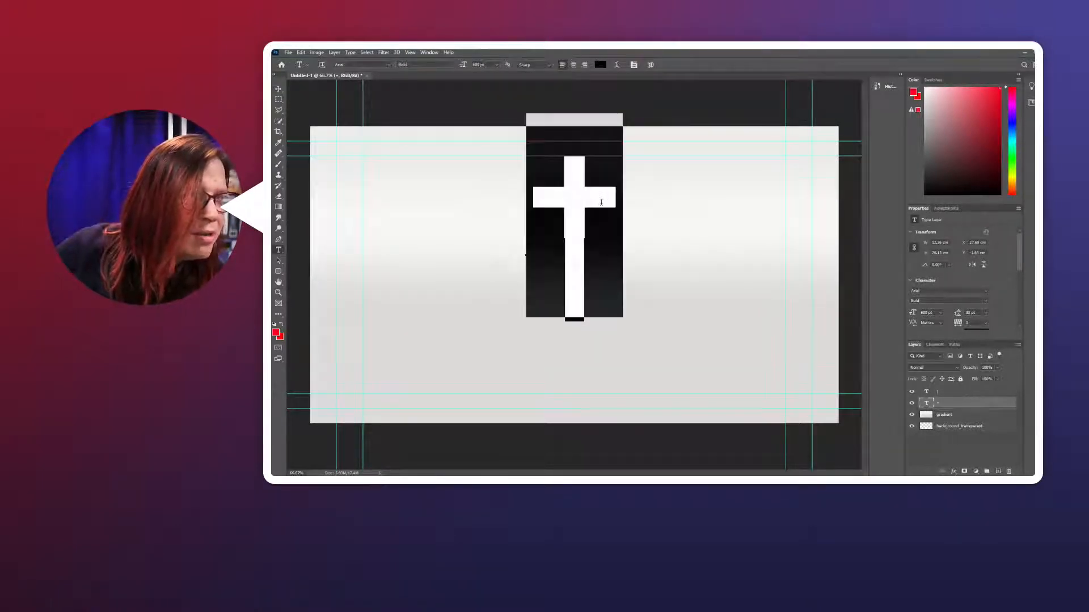
click(463, 66)
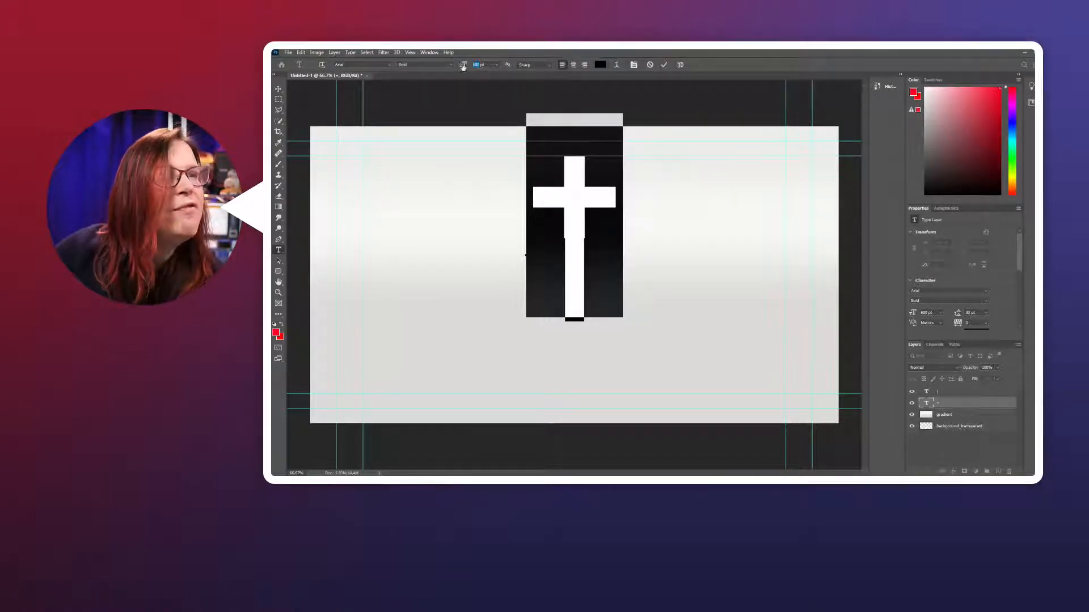
text(590)
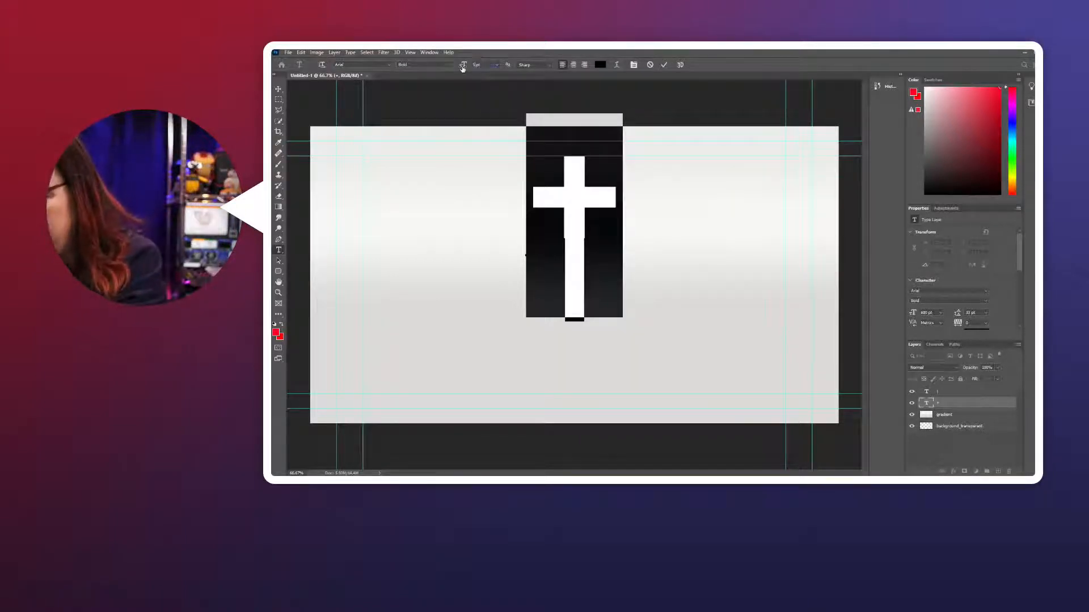
key(Return)
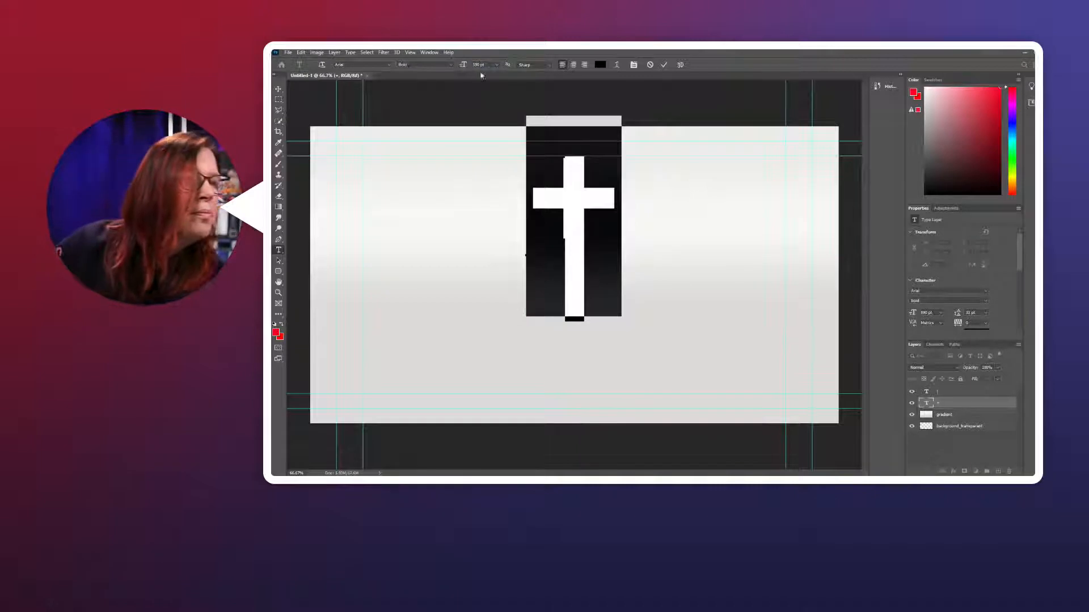
click(278, 89)
drag(571, 205, 570, 315)
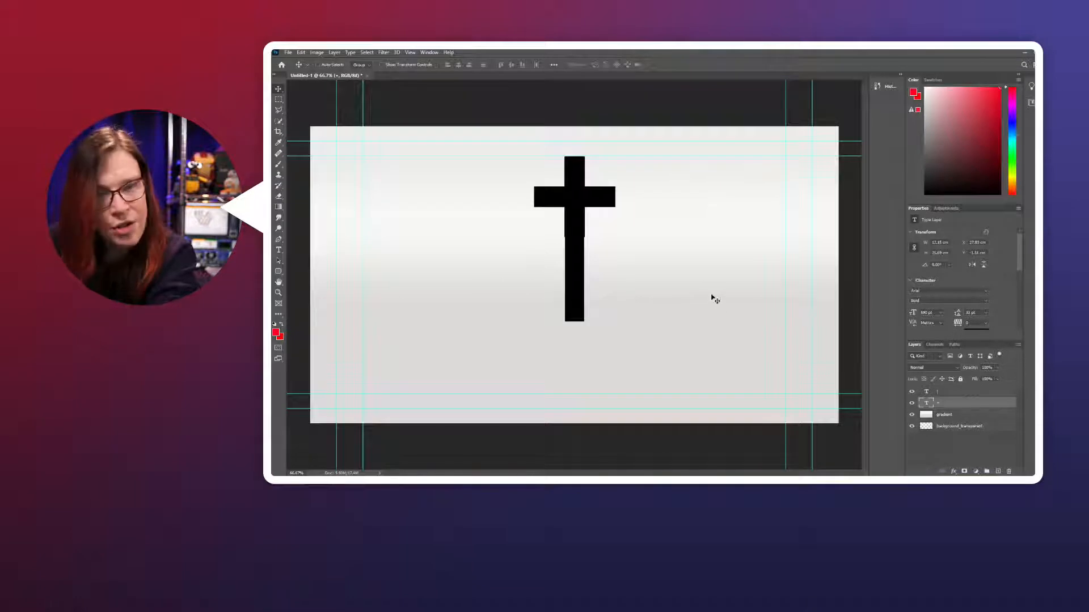
- Rasterize the two text layers forming the cross and merge them into one layer
click(945, 392)
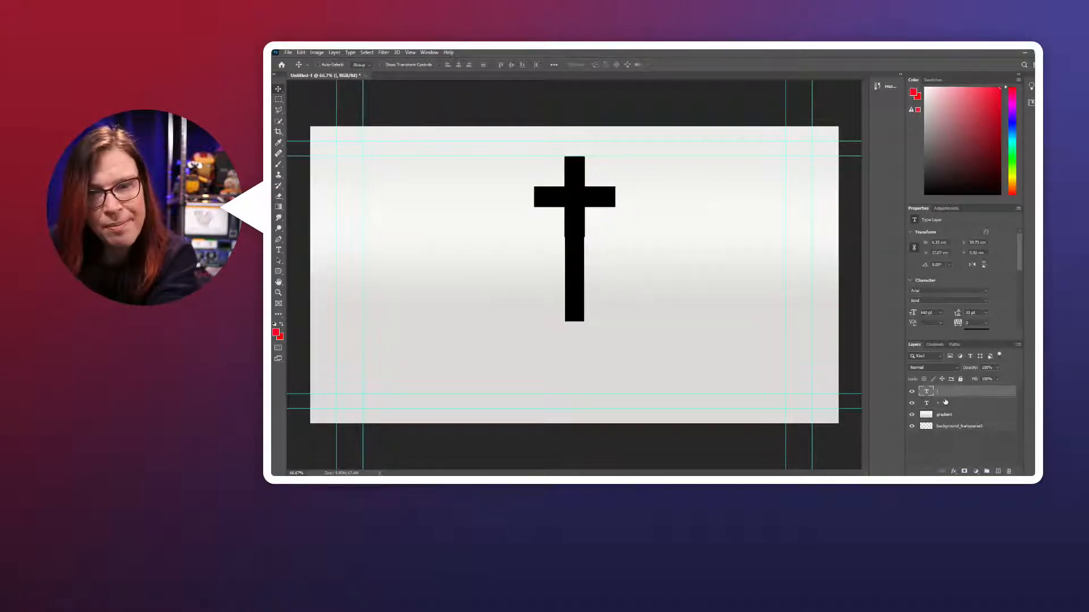
shift+click(946, 403)
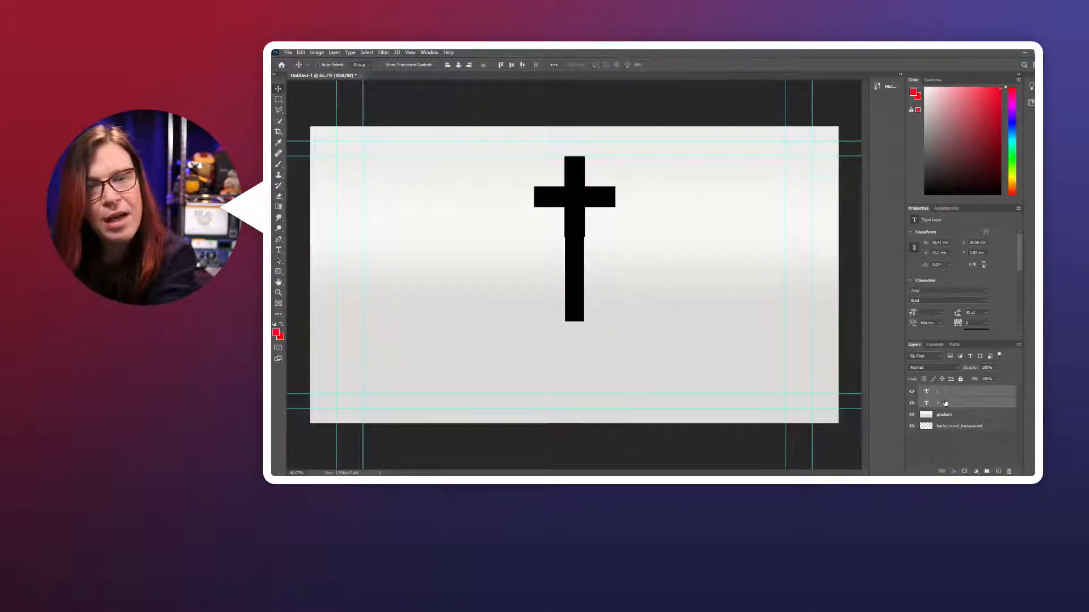
right_click(944, 404)
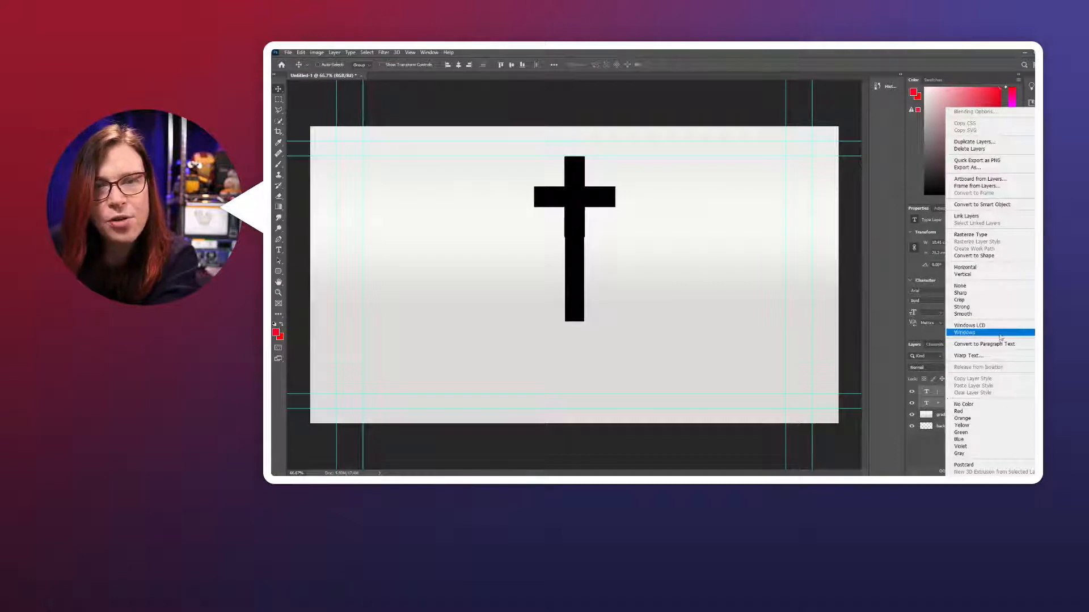
click(992, 236)
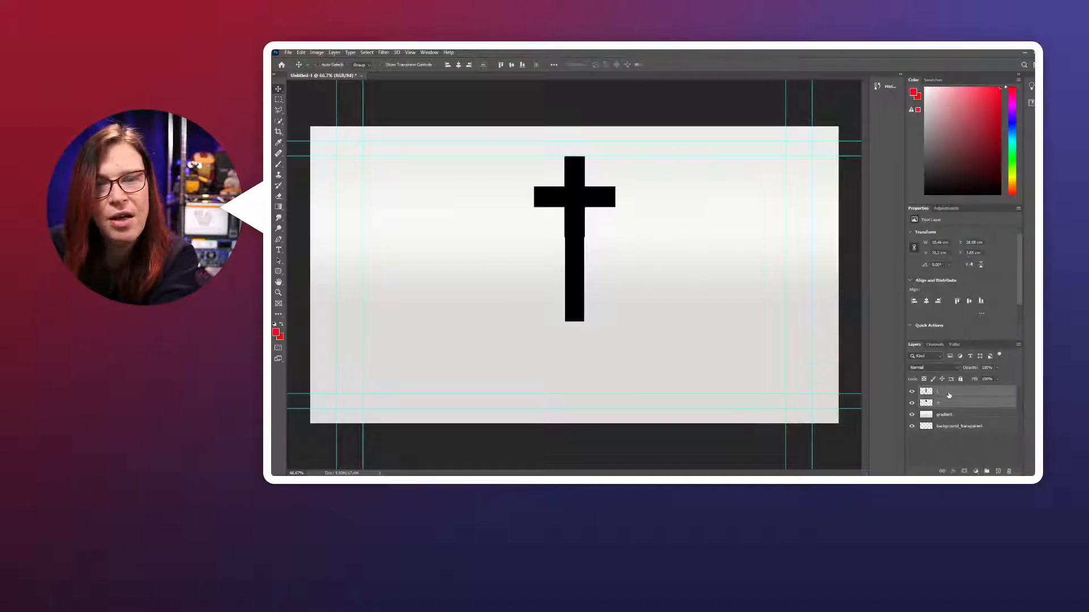
right_click(947, 395)
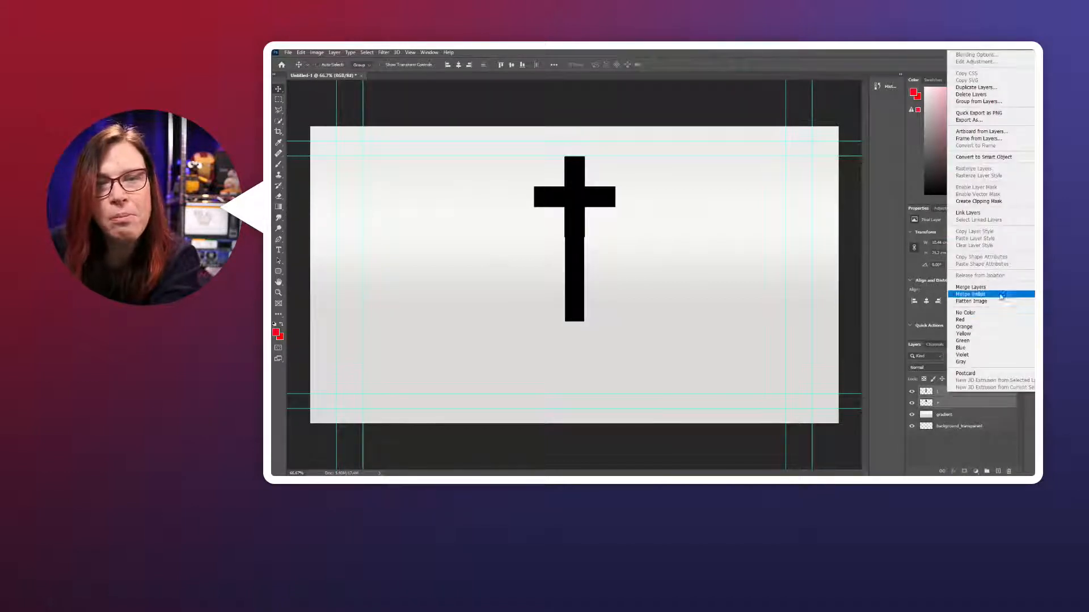
click(971, 288)
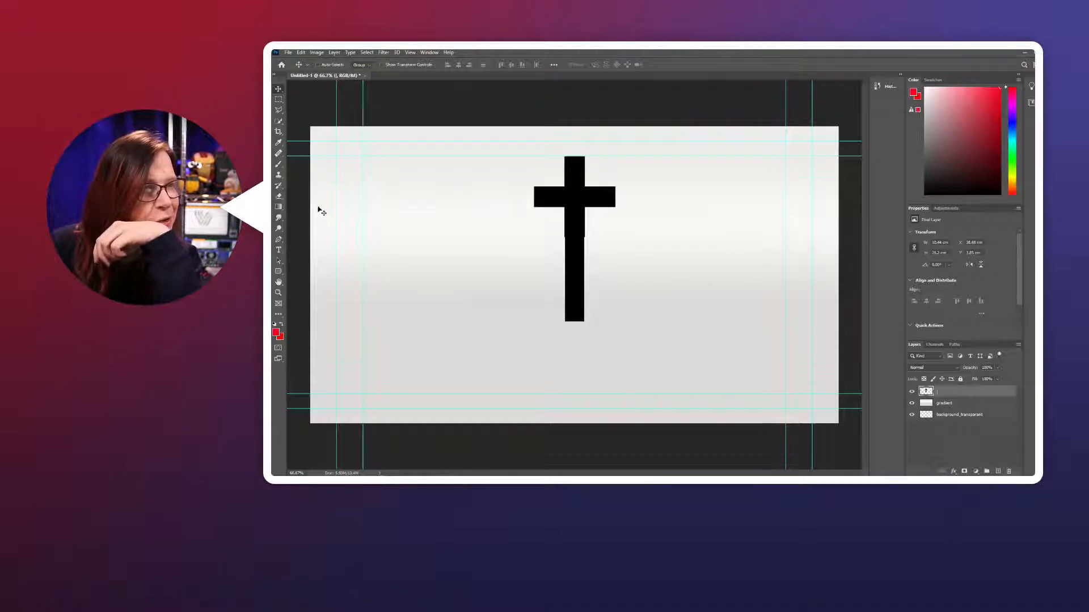
- Select the whole black cross on the merged layer with the Quick Selection tool
click(278, 123)
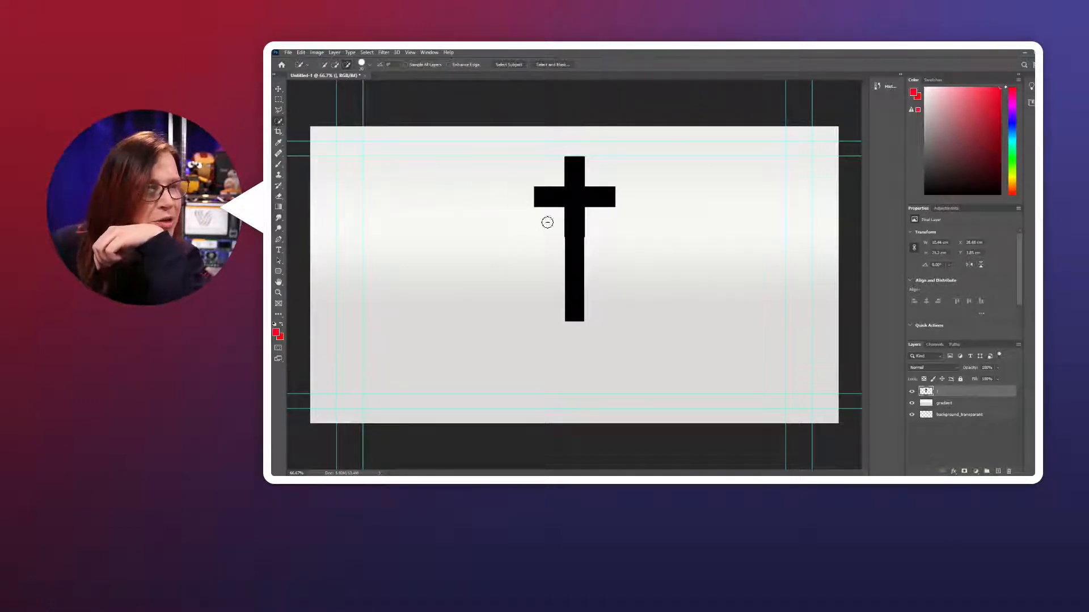
click(576, 200)
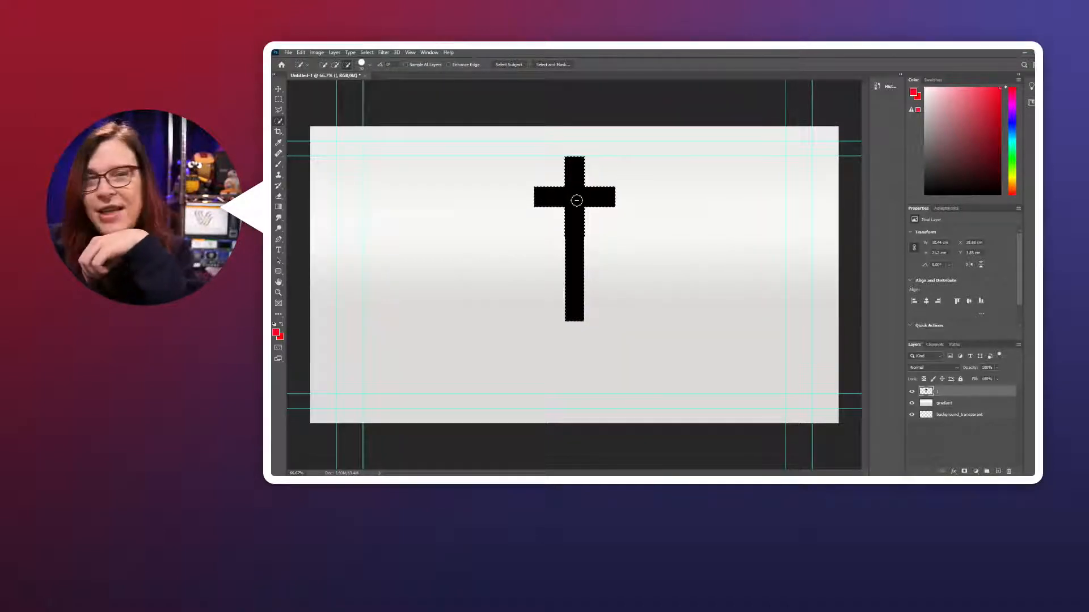
key(Delete)
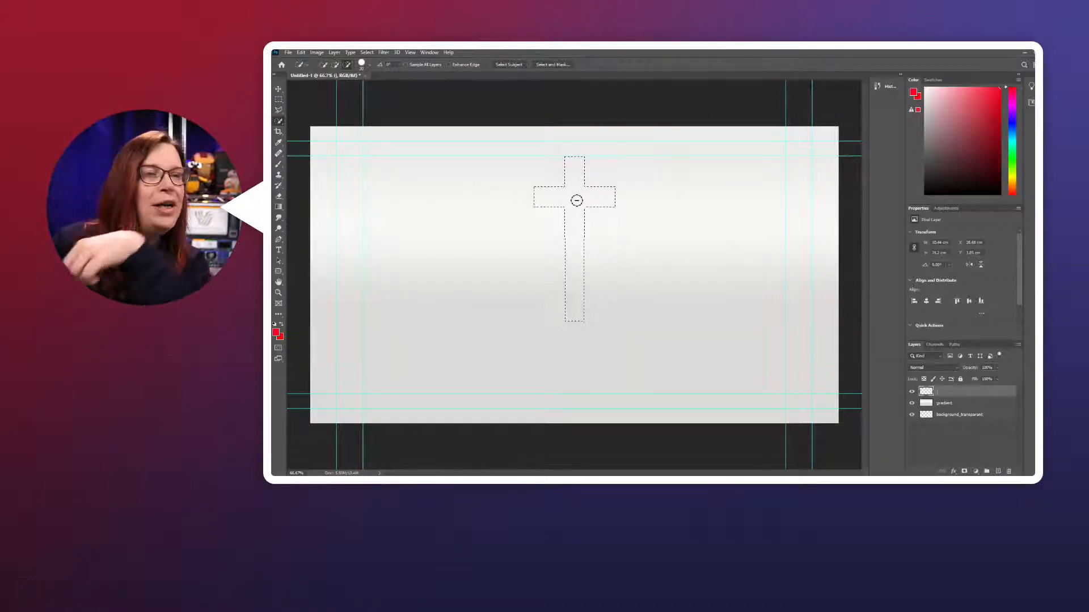
click(301, 52)
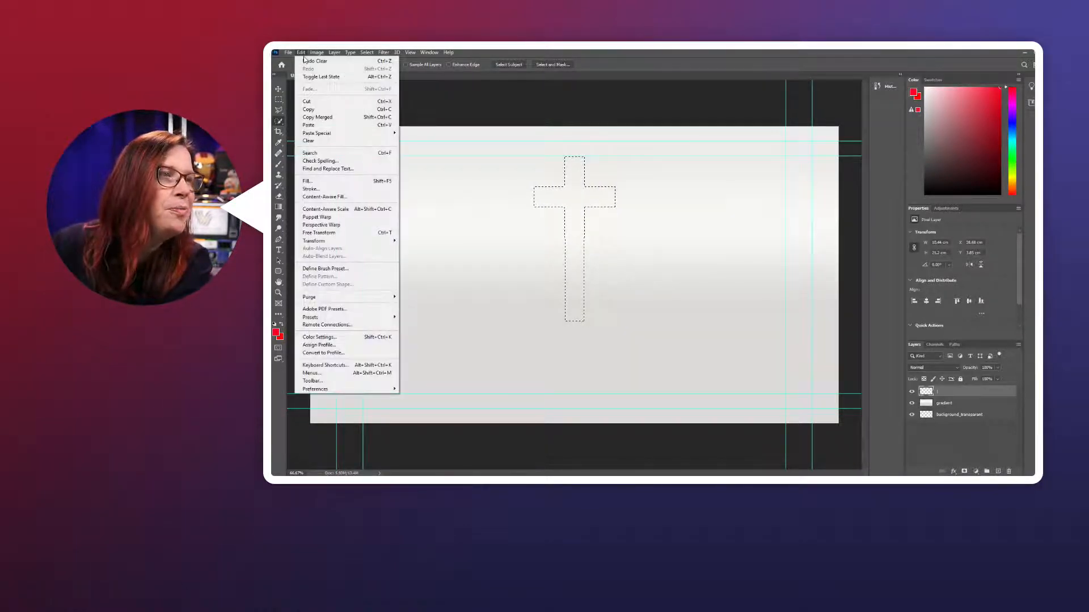
click(309, 57)
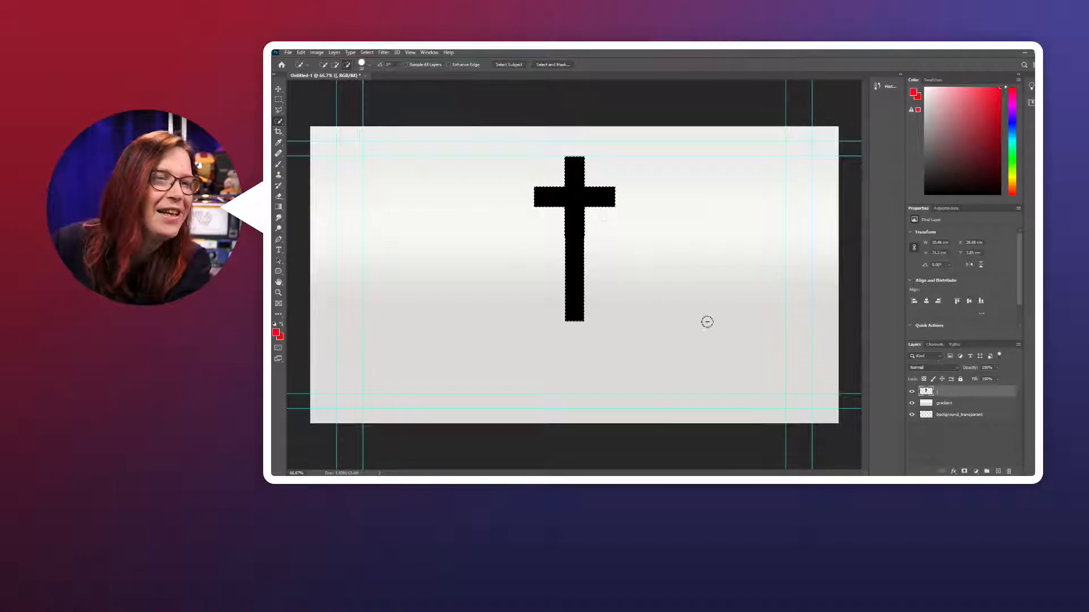
- Cut the selected cross shape out of the gradient layer and hide the black cross layer, leaving nothing selected
click(958, 405)
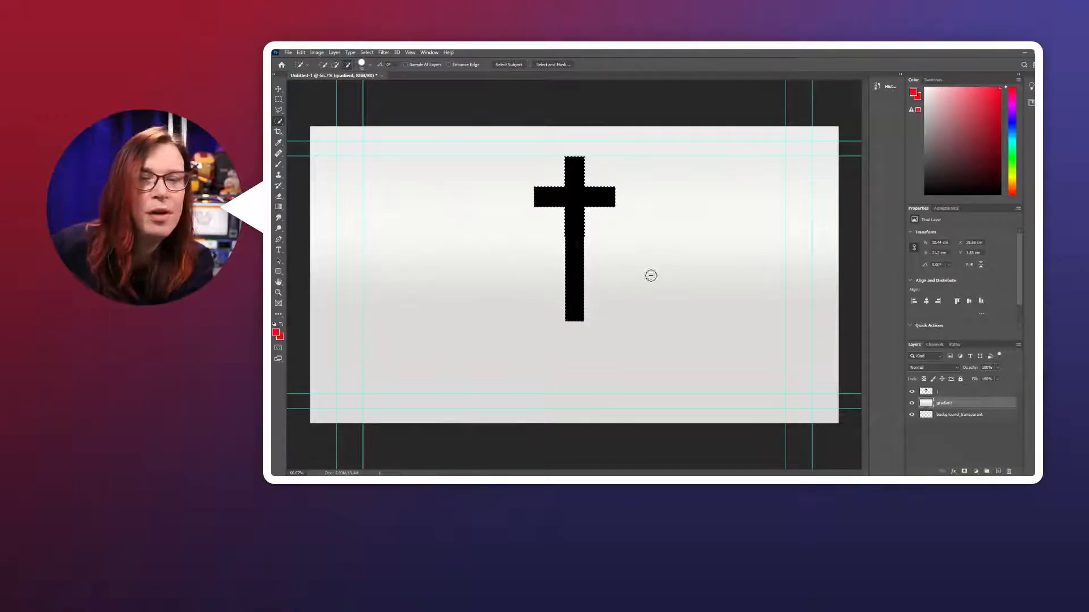
click(923, 393)
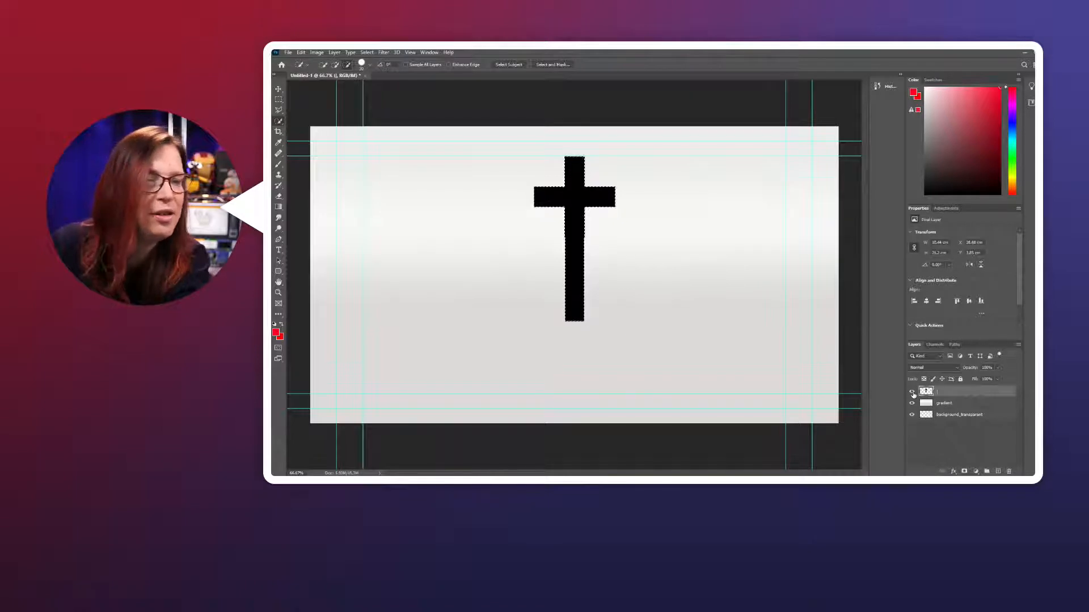
click(913, 393)
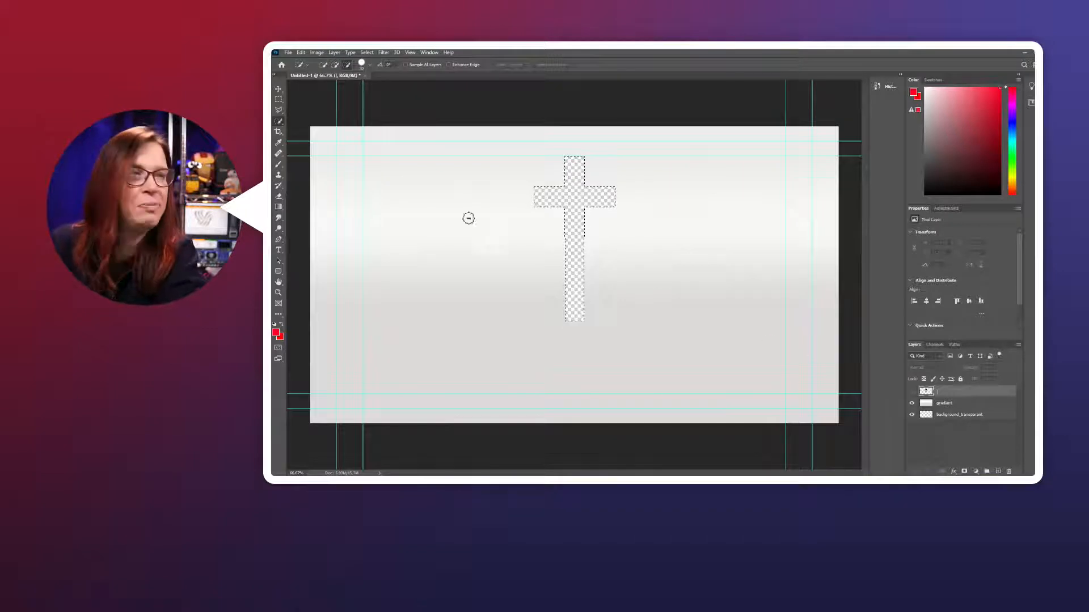
click(279, 101)
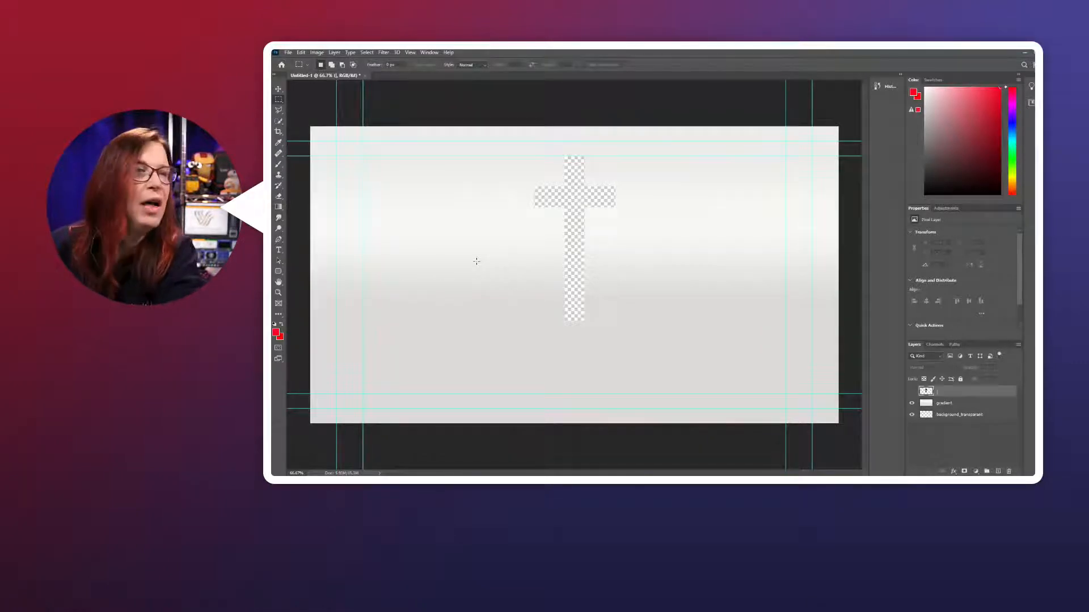
- Place a new text layer below the cross, starting at the left inner guide, and set its font size to 100 pt
click(279, 250)
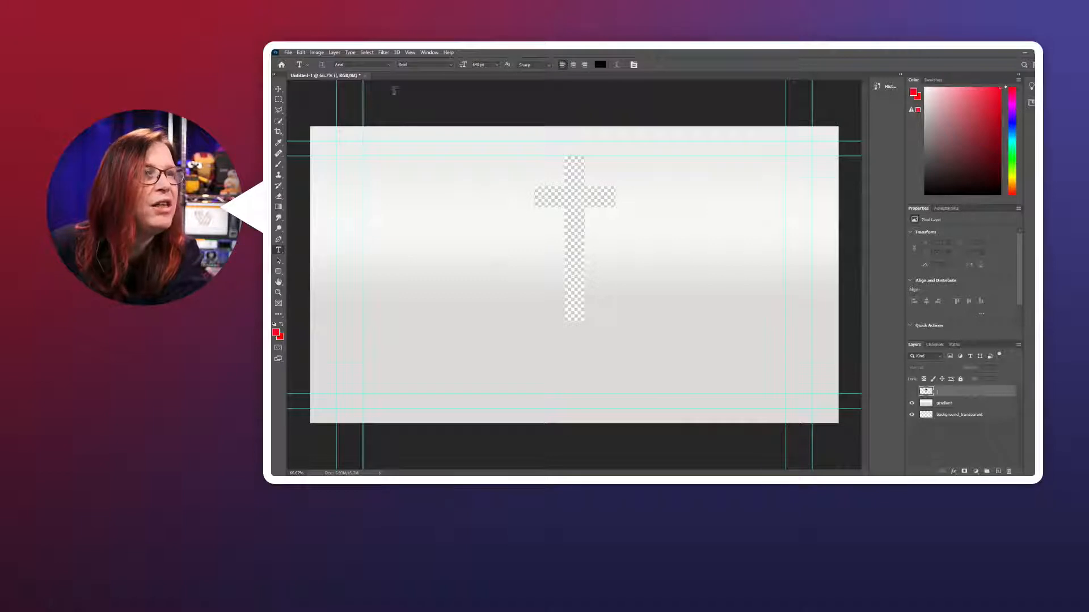
click(369, 363)
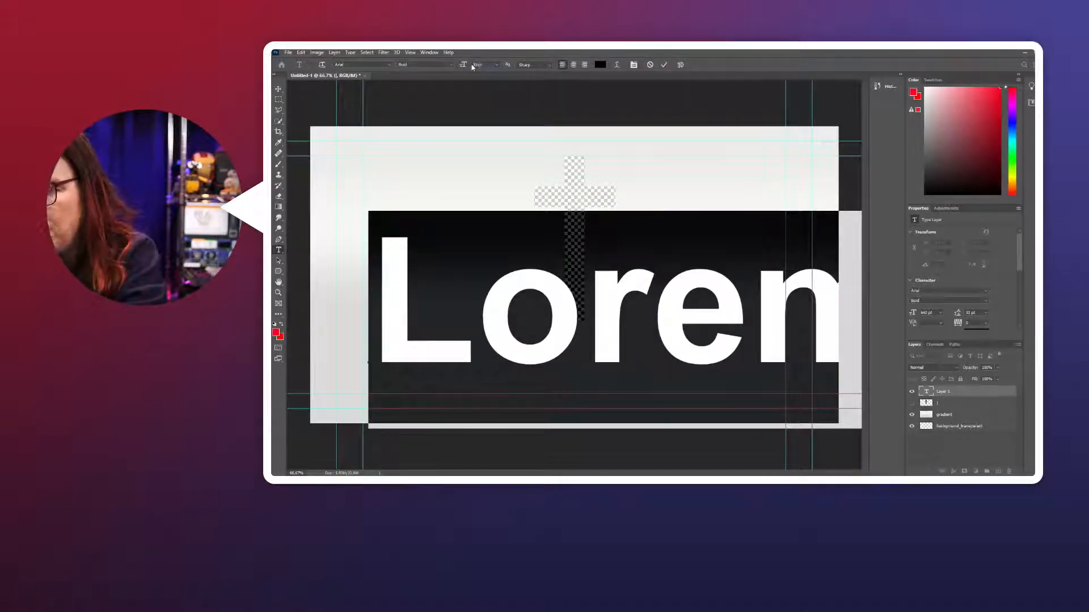
key(Return)
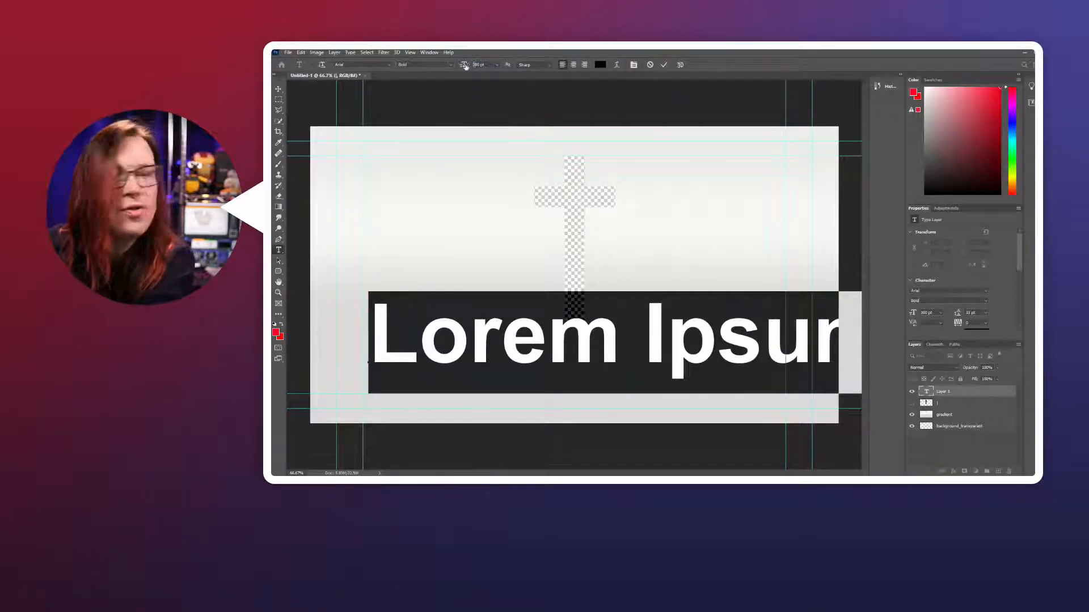
text(100)
key(Return)
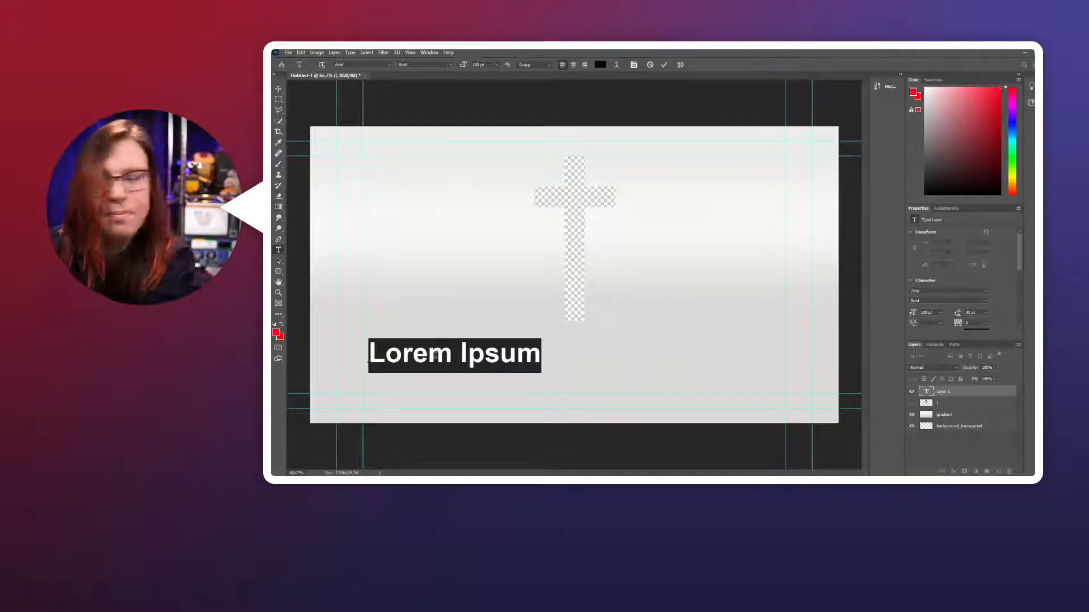
- Replace the placeholder text with "Church Service Starts at 9.30"
text(Chur)
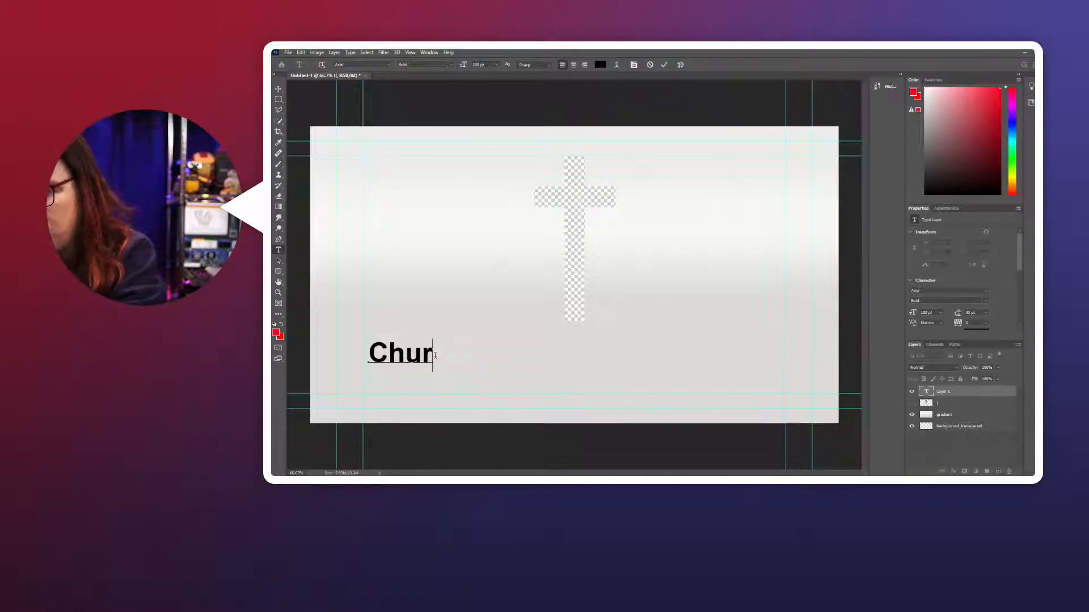
text(ch Drt)
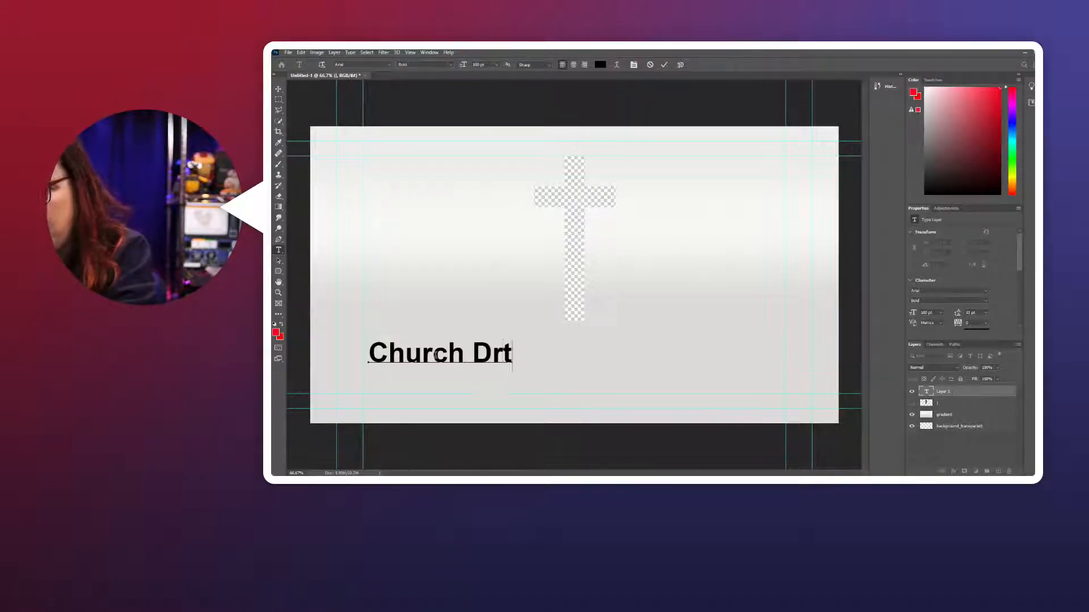
key(BackSpace)
key(BackSpace)
key(BackSpace)
key(BackSpace)
text(Se4rr)
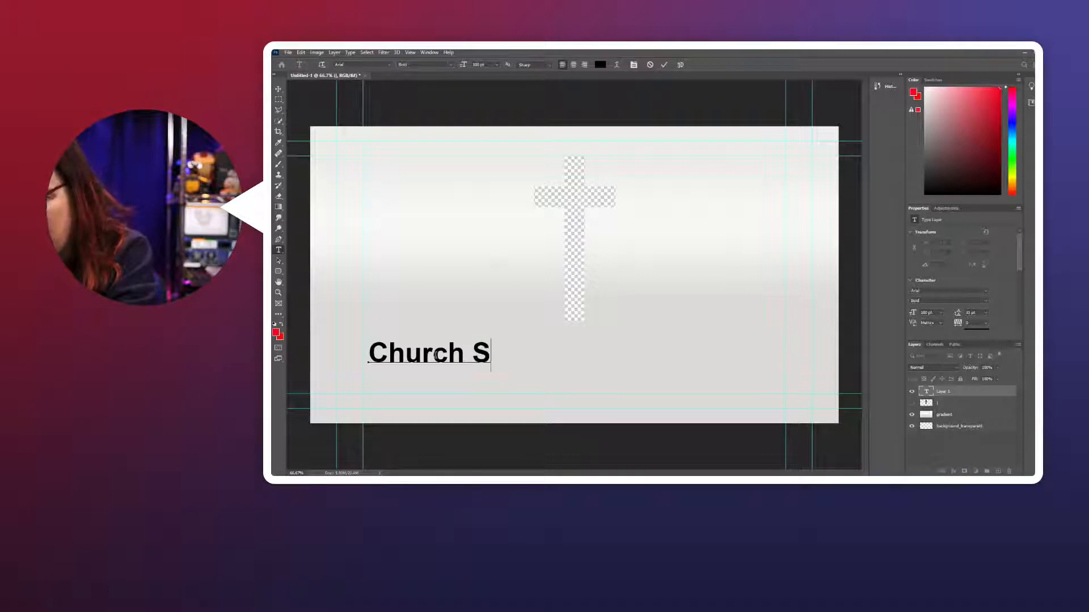
key(BackSpace)
key(BackSpace)
key(BackSpace)
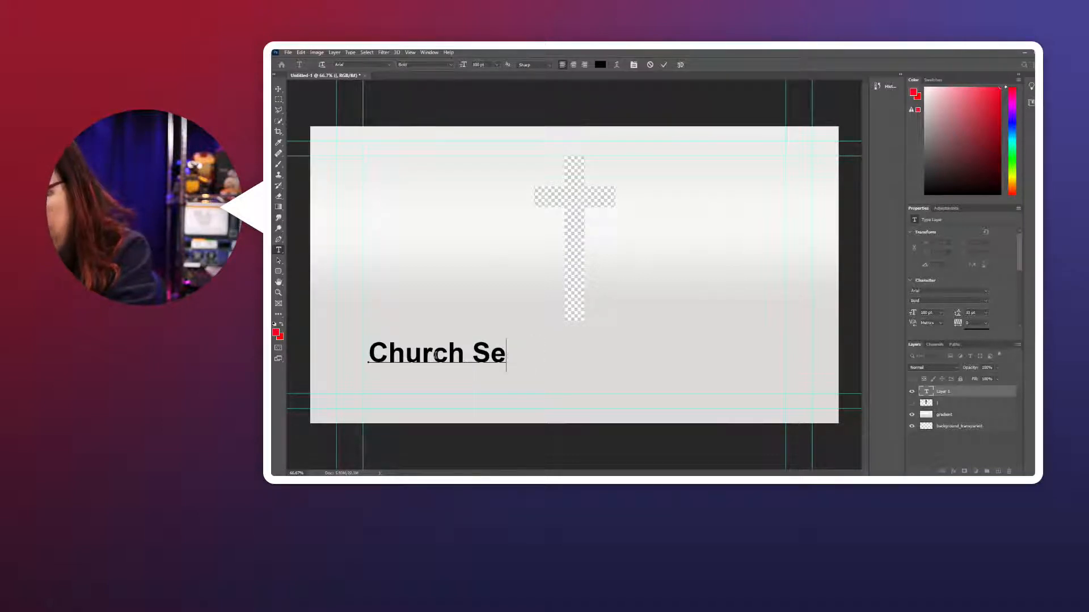
text(rvic)
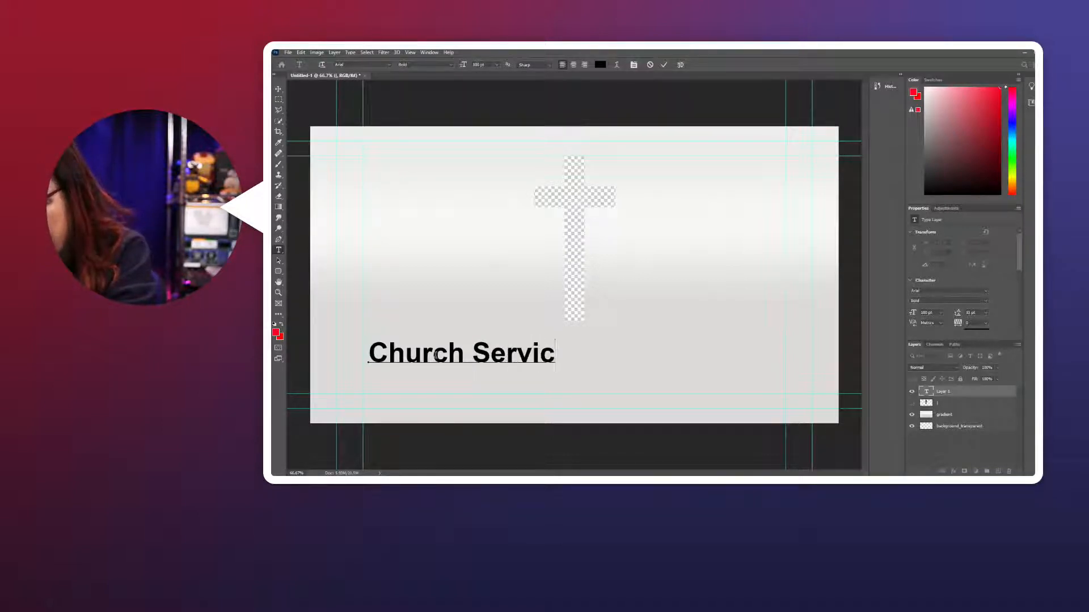
text(e St)
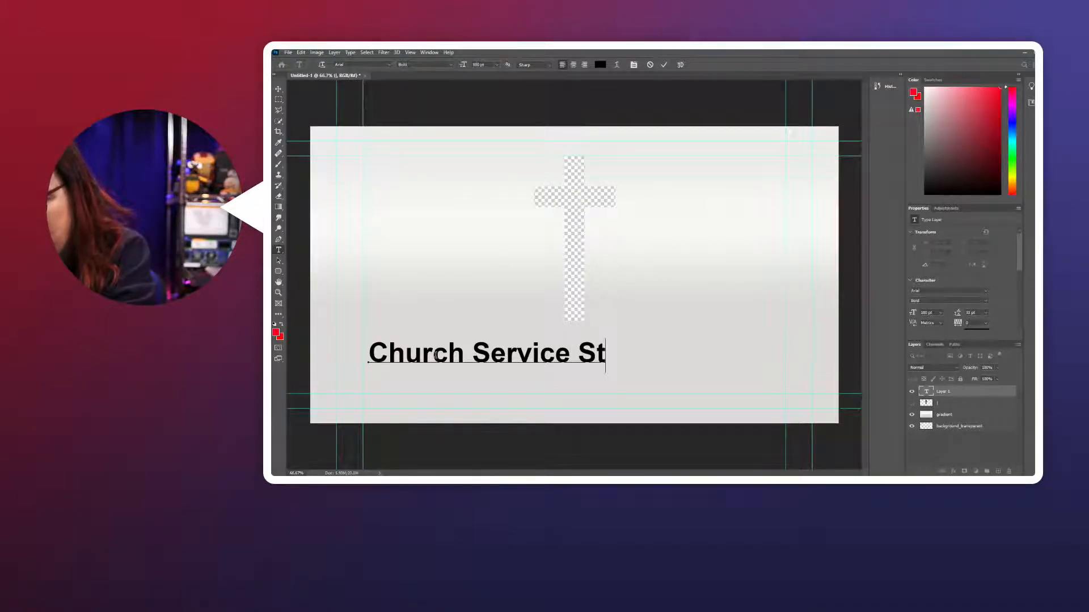
text(arts )
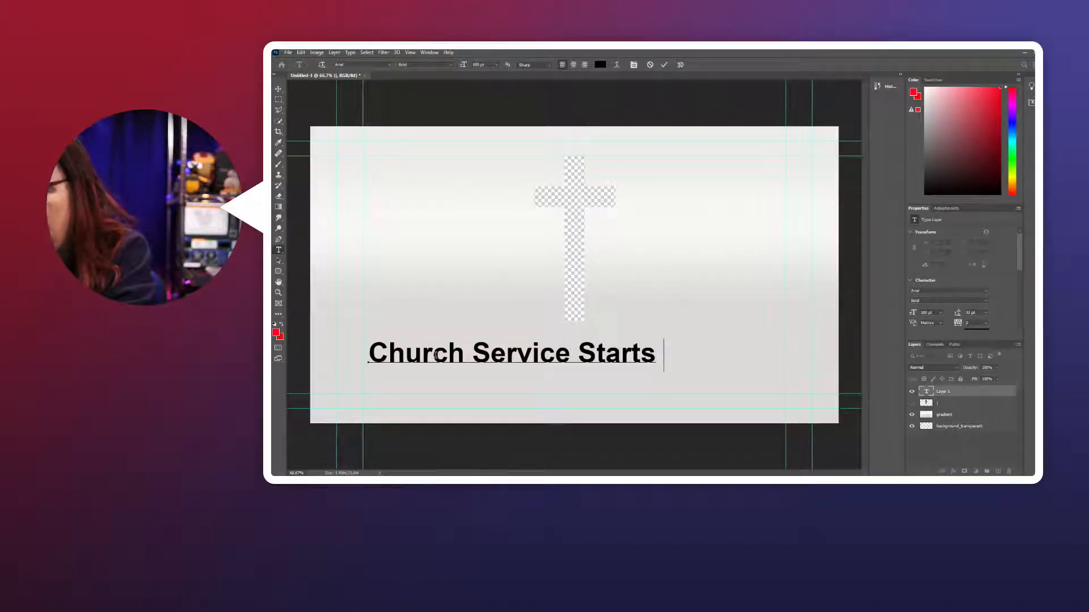
text(at 9.)
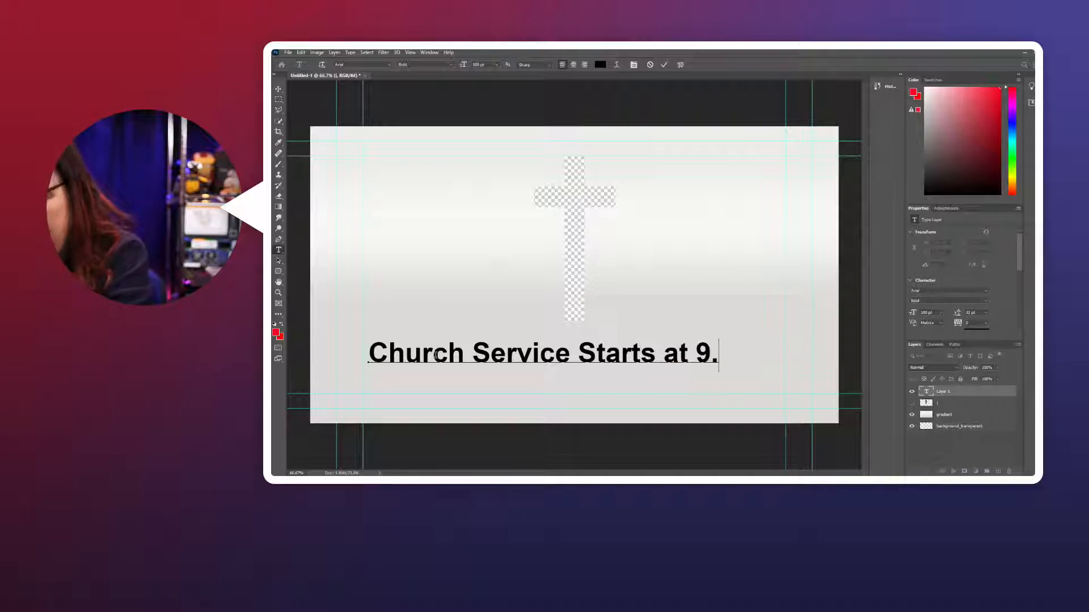
text(30)
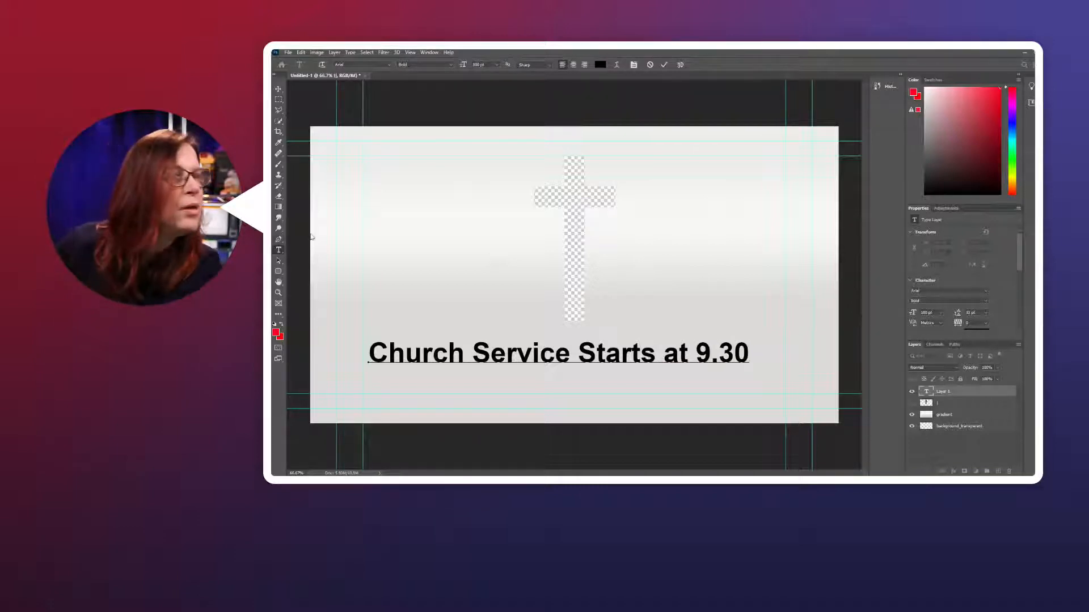
- Commit the text line and move it slightly right and down, roughly centered beneath the cross
key(ctrl+Return)
key(v)
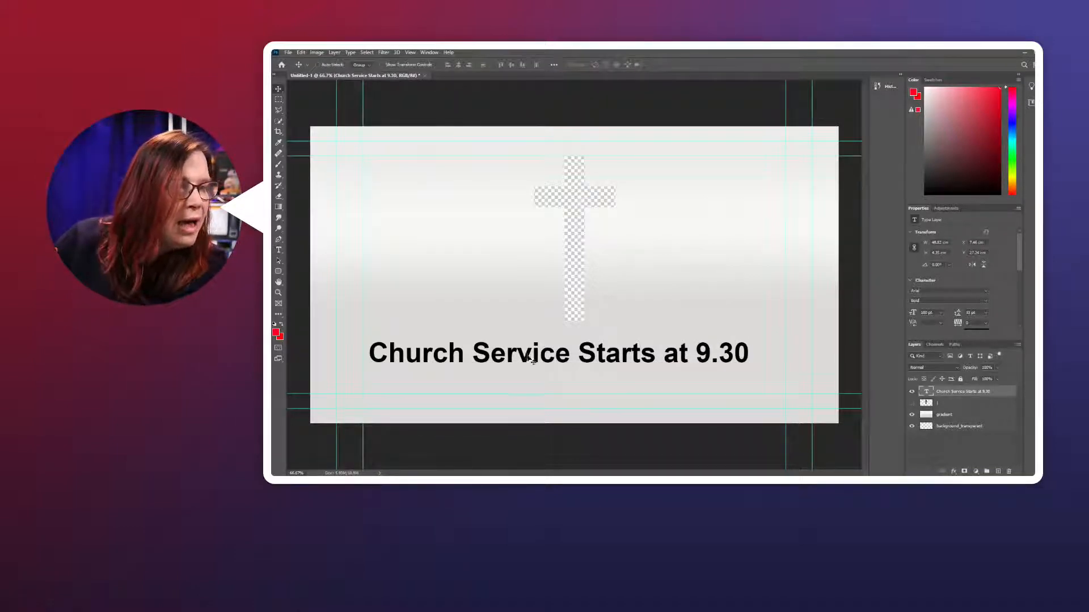
mouse_move(527, 366)
mouse_down()
mouse_move(528, 388)
mouse_move(529, 372)
mouse_move(543, 368)
mouse_move(532, 364)
mouse_move(537, 371)
mouse_up()
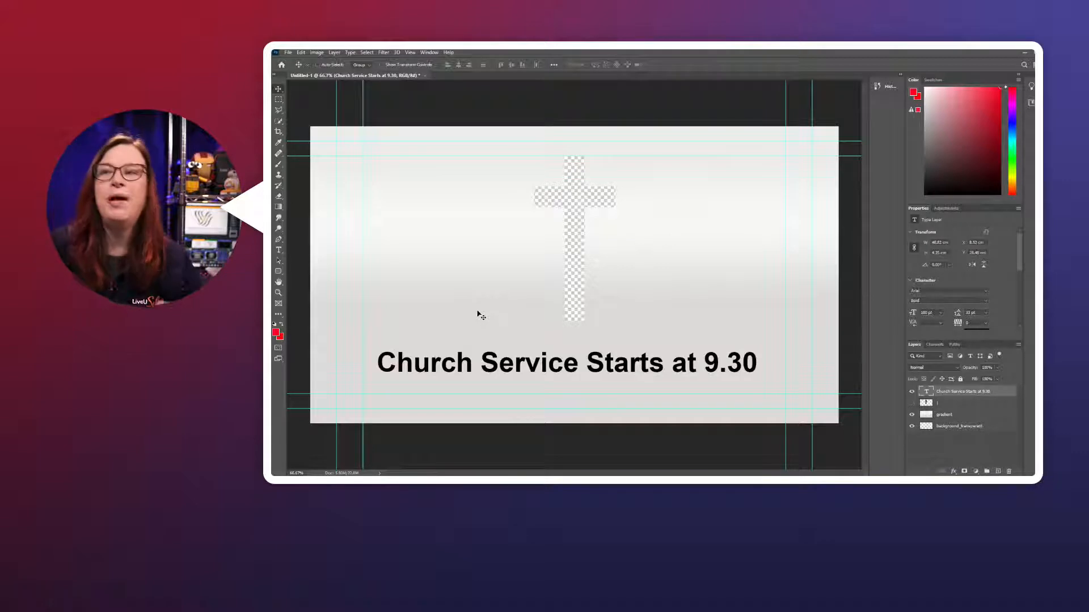
- Quick-export the graphic as a PNG named showstarts.png in the DDVL folder
click(291, 56)
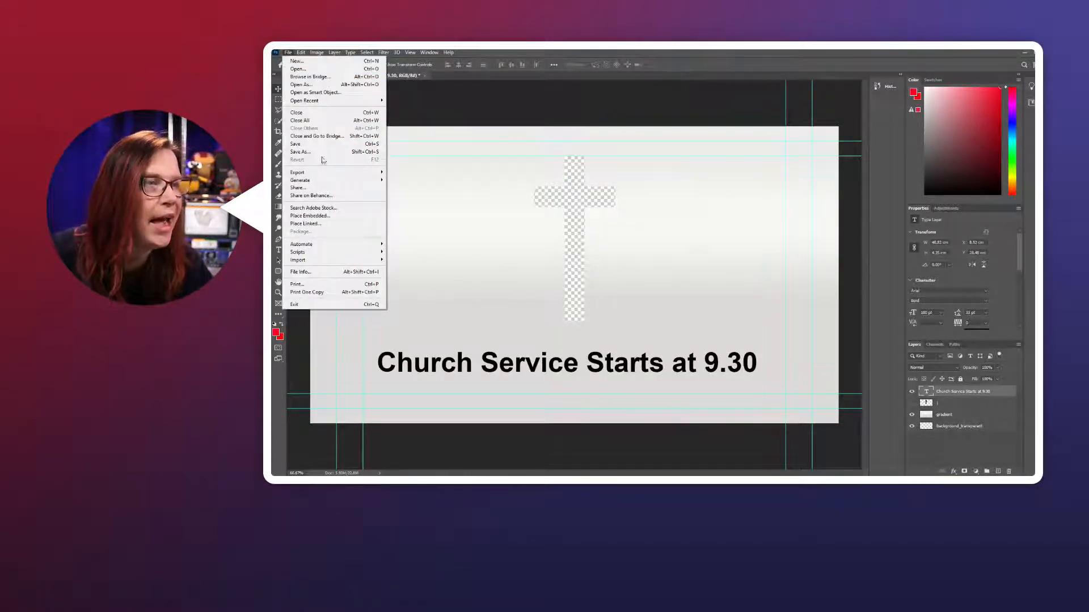
mouse_move(327, 174)
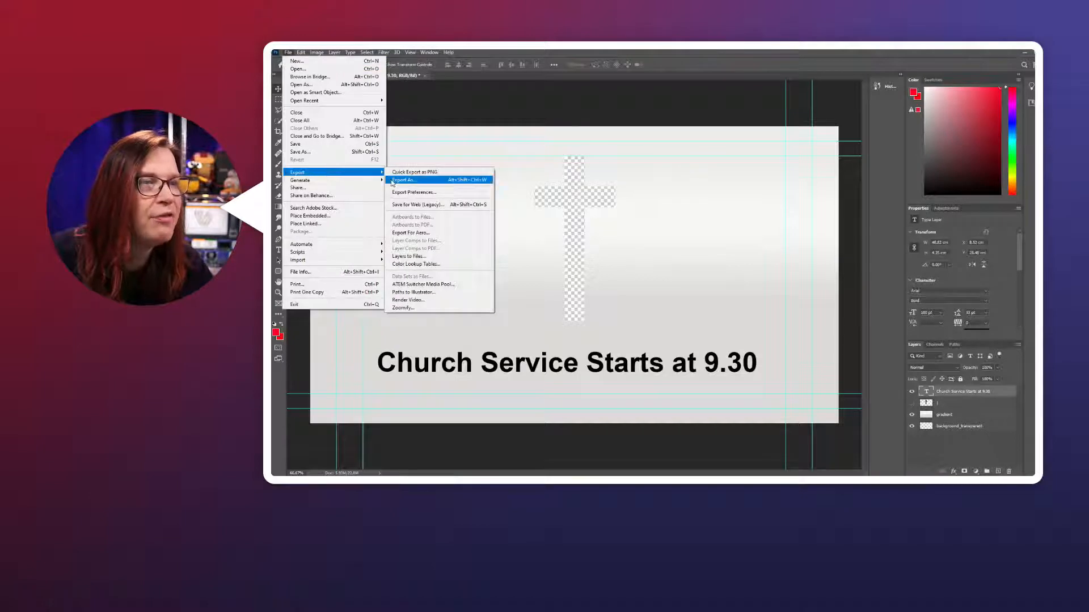
click(435, 173)
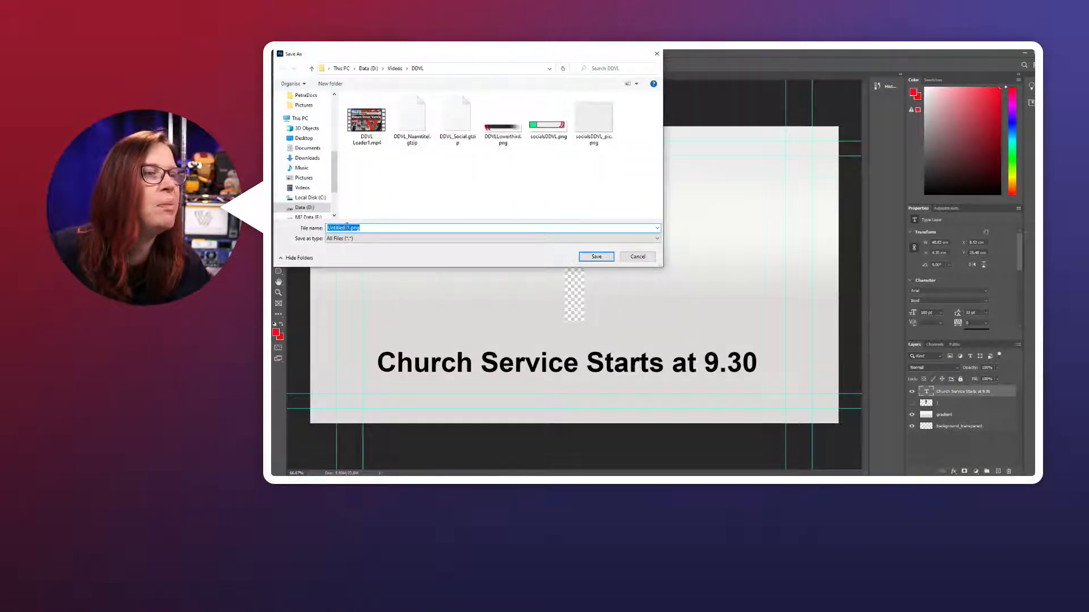
click(348, 227)
drag(334, 224, 289, 226)
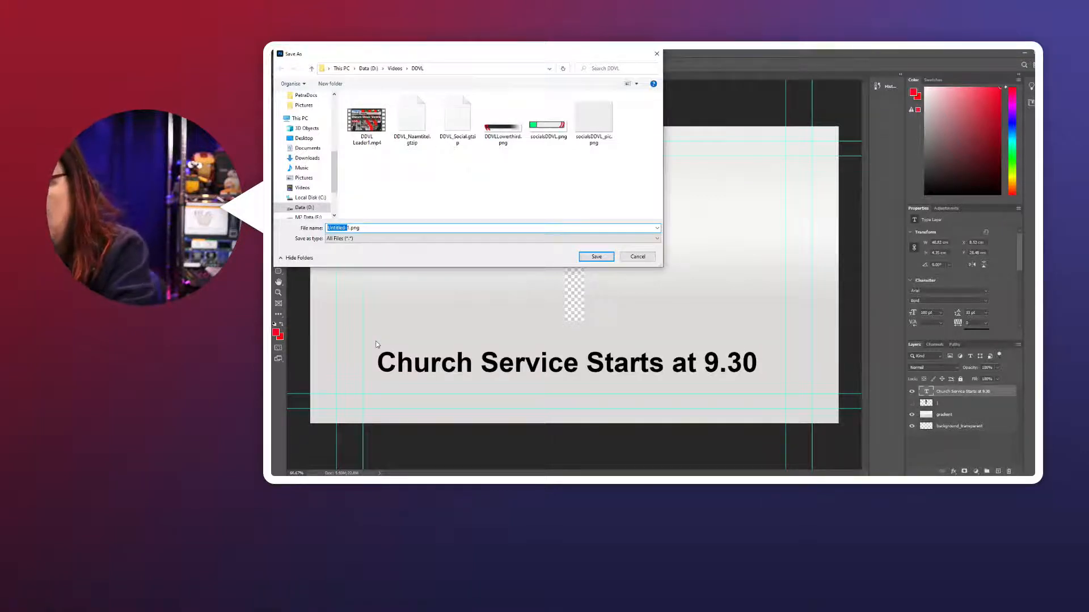
text(ta)
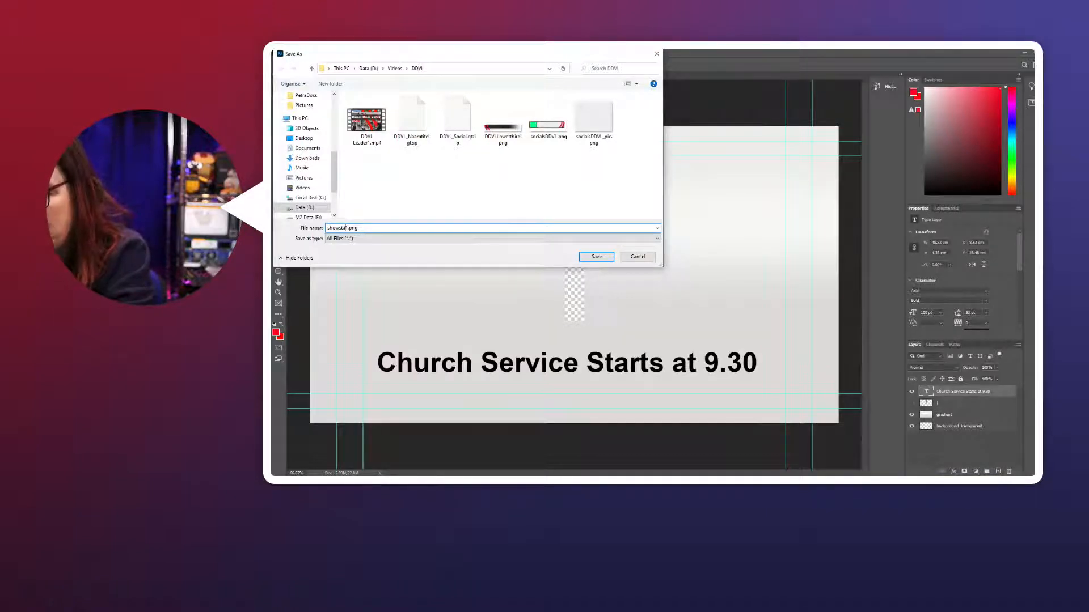
text(howstarts)
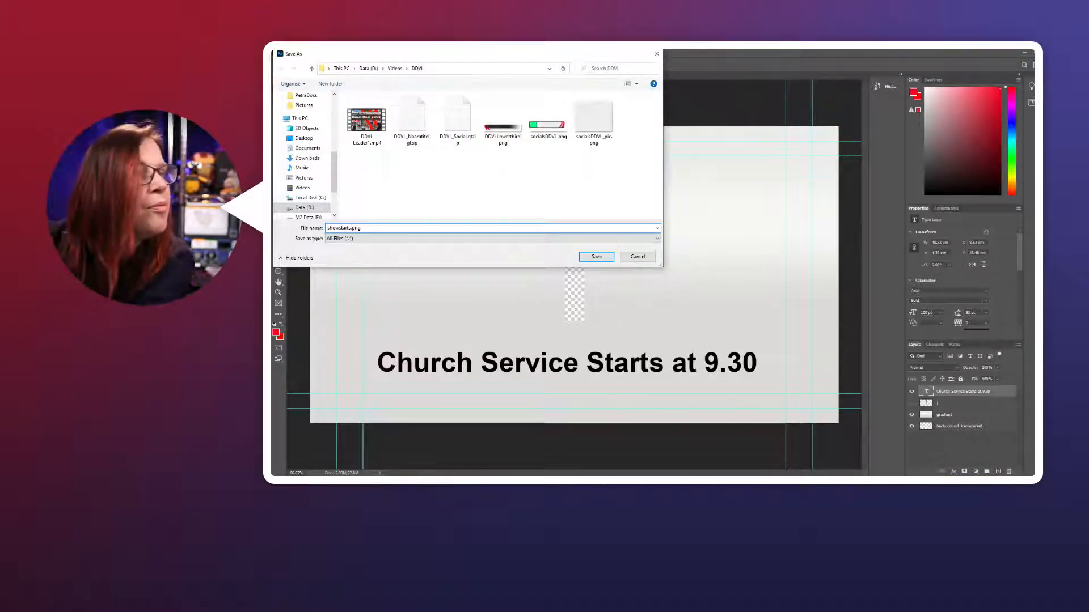
key(Return)
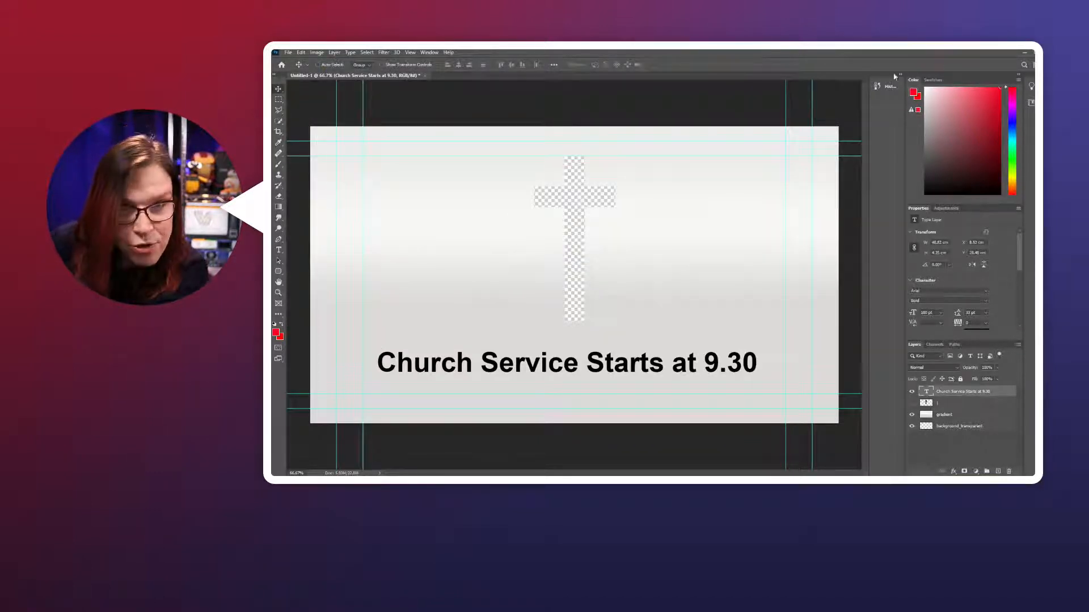
- Switch to vMix and start adding a new input of type Image
click(1024, 53)
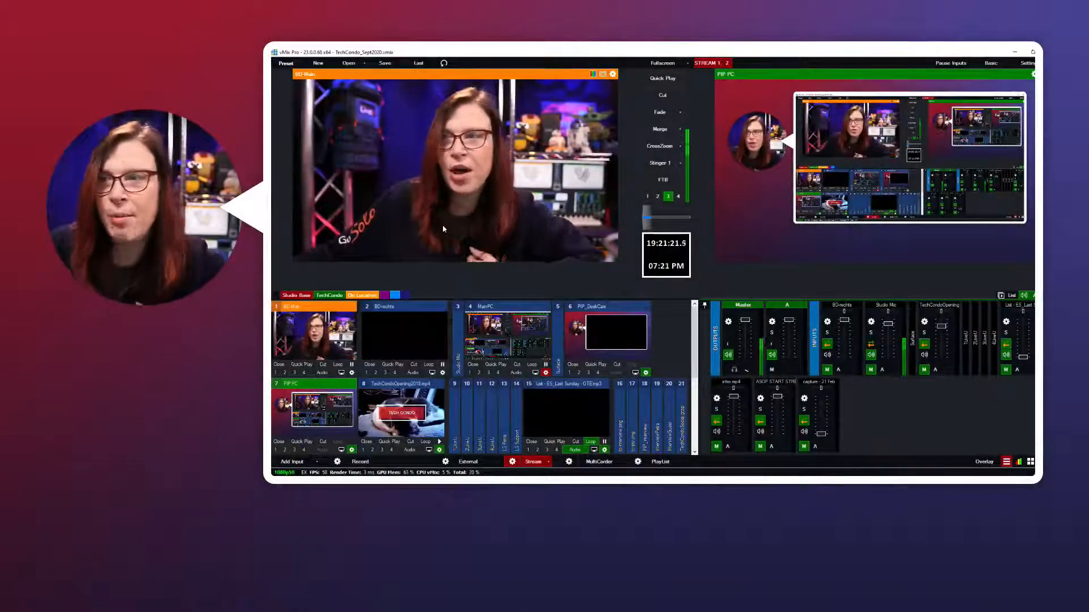
scroll(367, 404, down, 3)
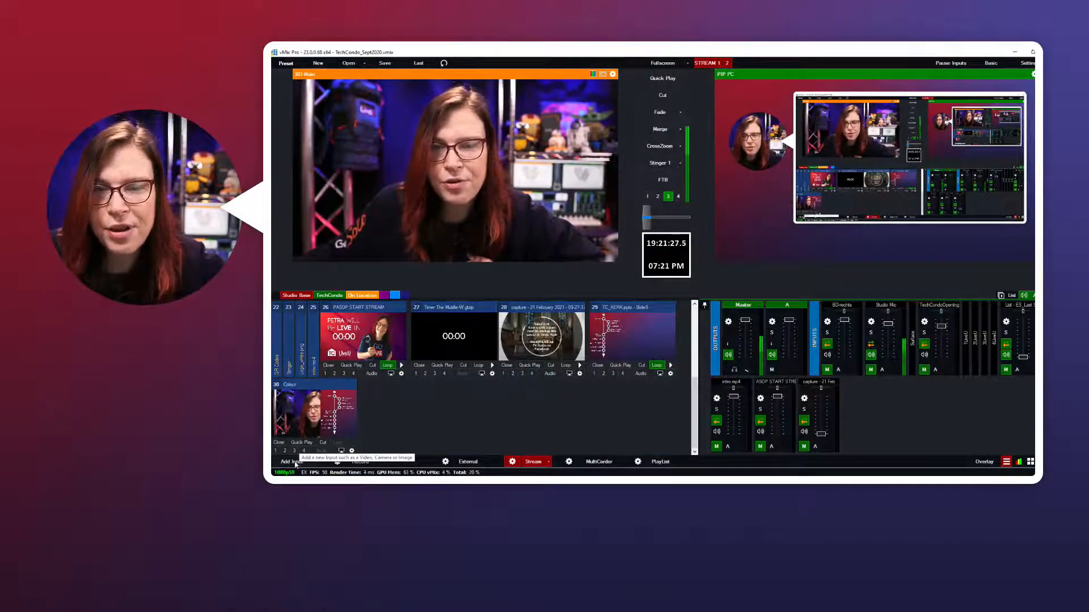
click(294, 462)
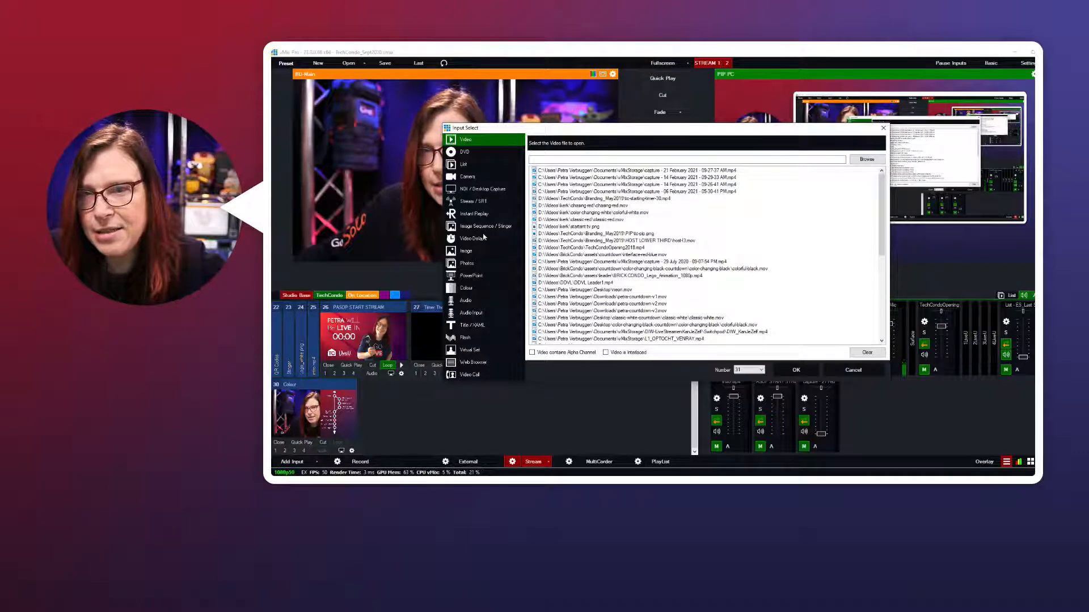
click(472, 252)
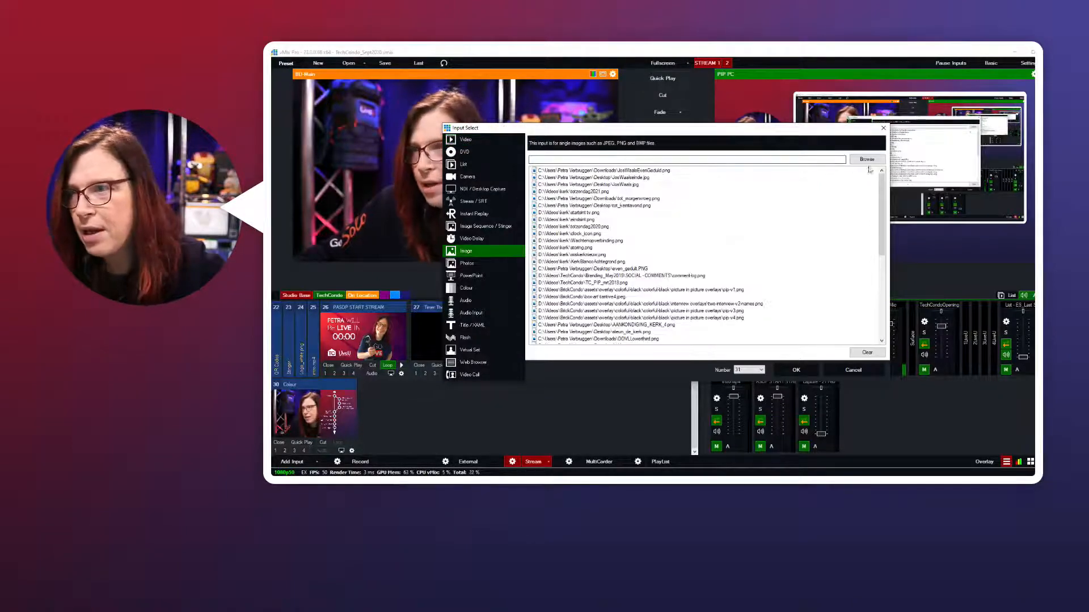
- Choose showstarts.png from the DDVL folder as the image file for the new input
click(867, 159)
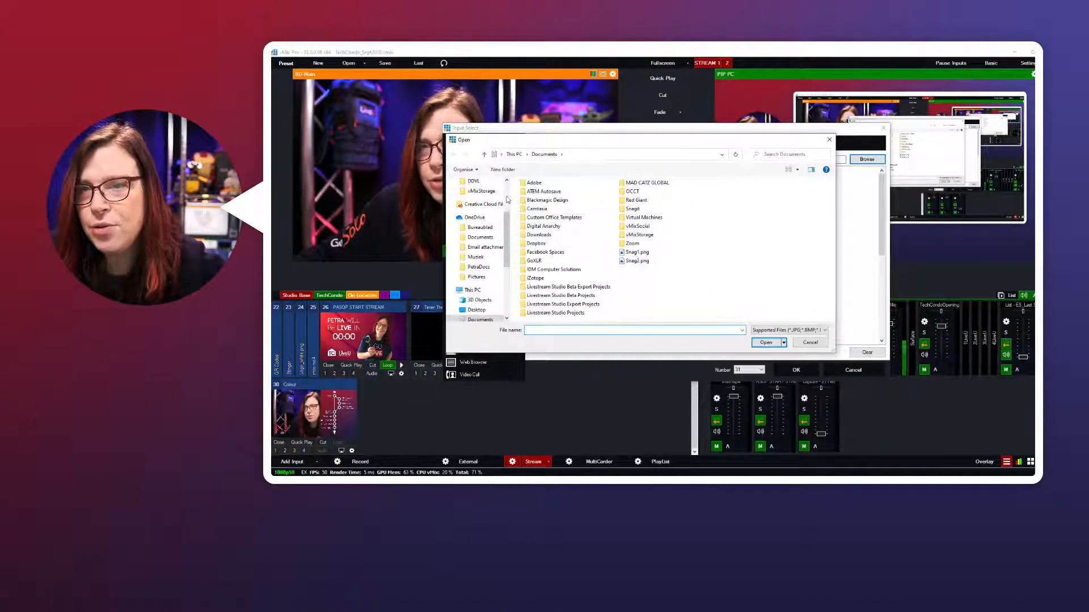
scroll(502, 199, up, 3)
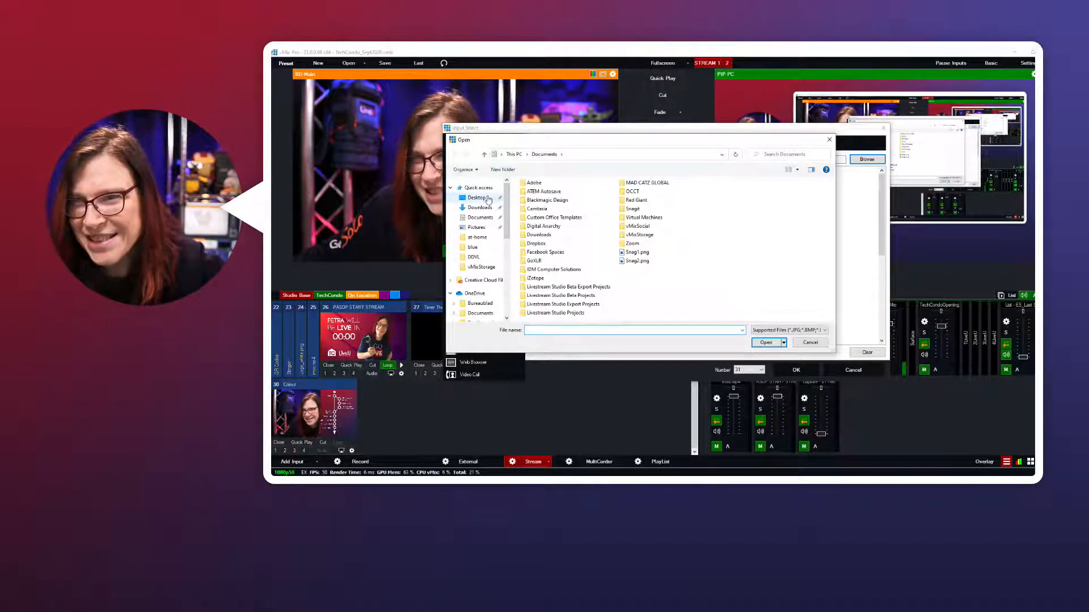
click(487, 198)
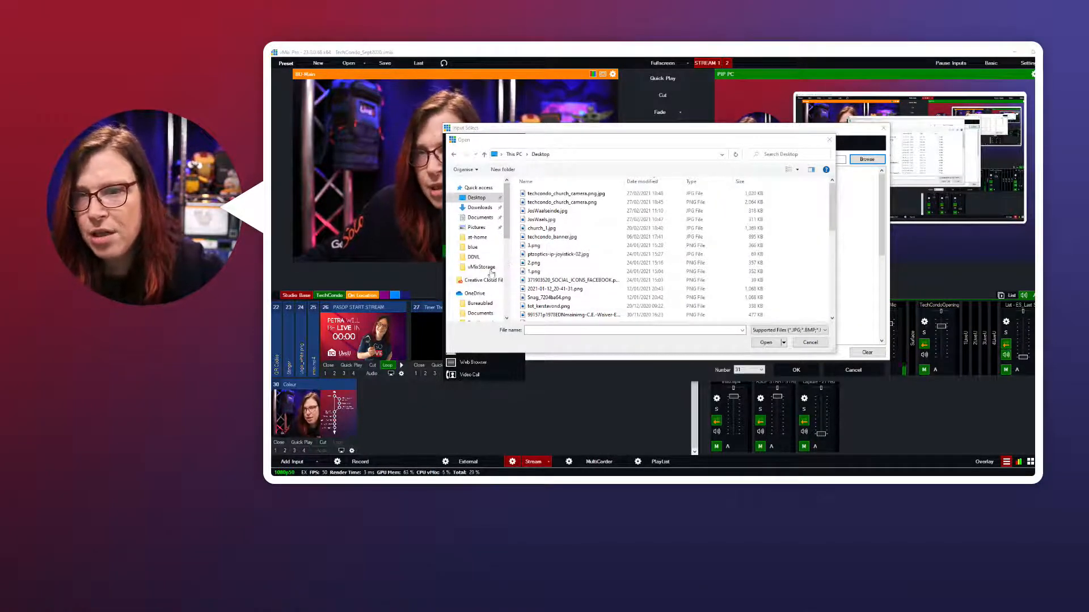
click(475, 258)
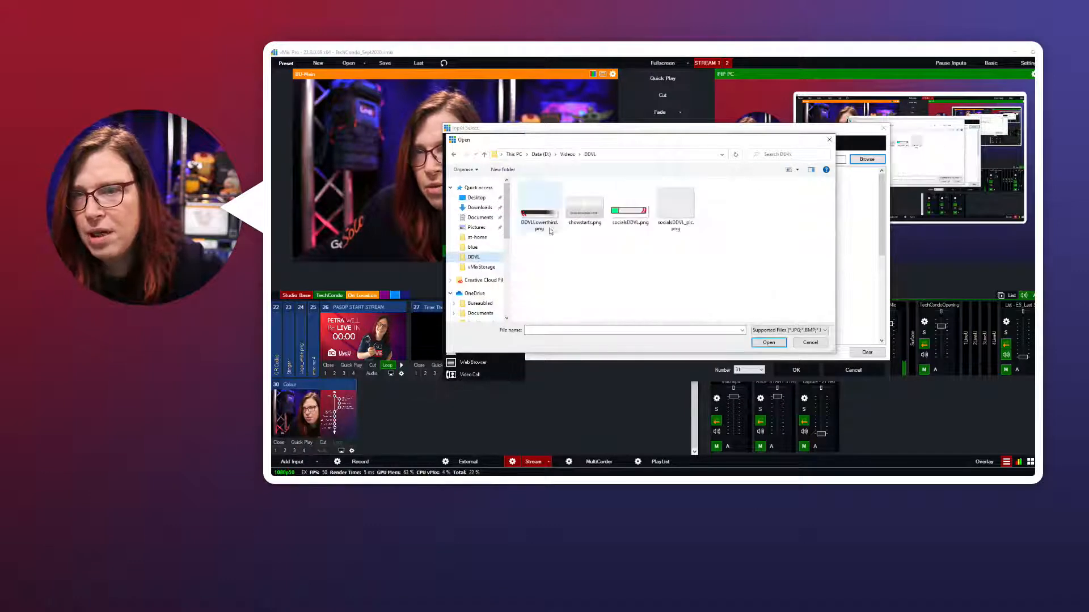
click(585, 204)
click(766, 342)
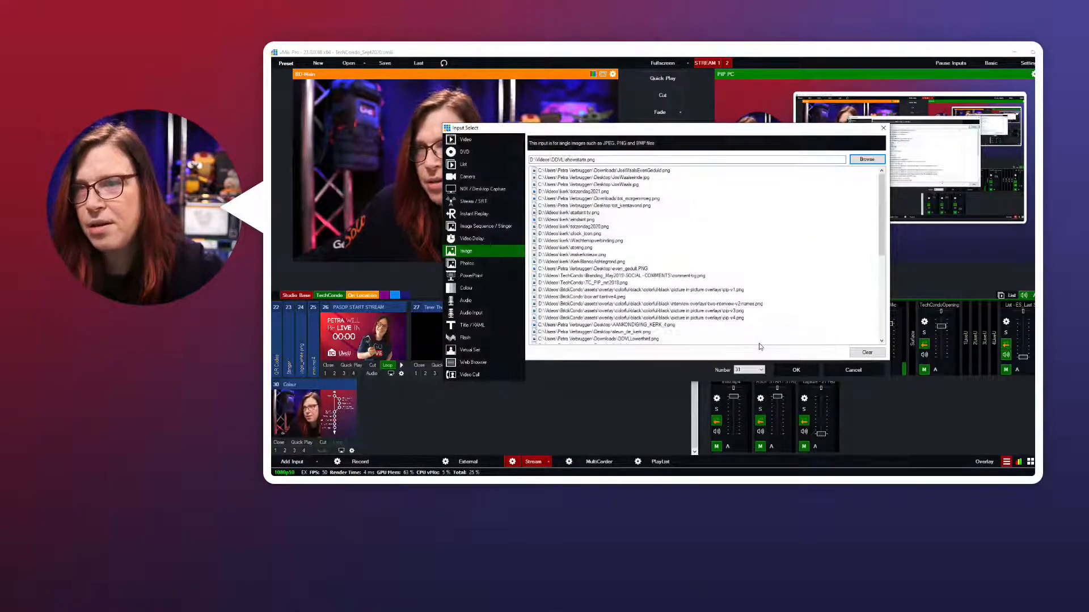
- Add showstarts.png as an input and lower its alpha to 220 in the input's colour adjustments
click(812, 372)
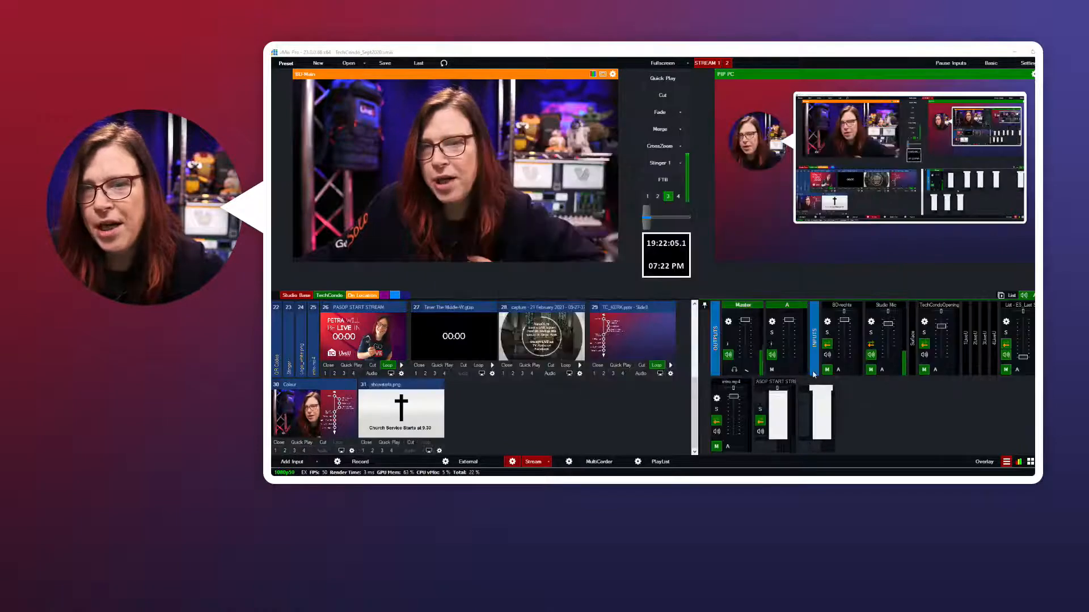
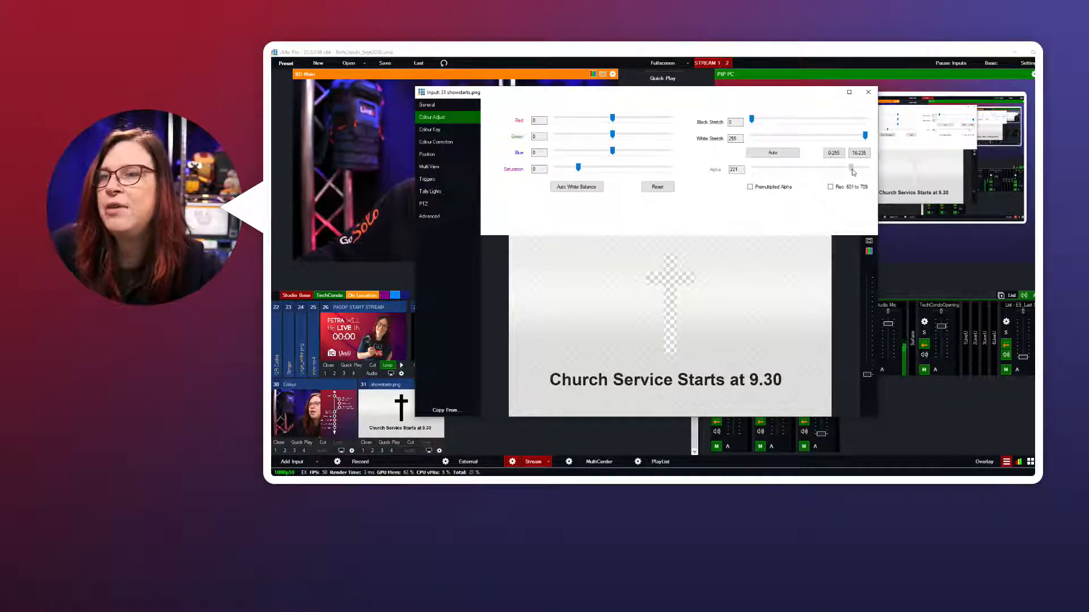
click(867, 91)
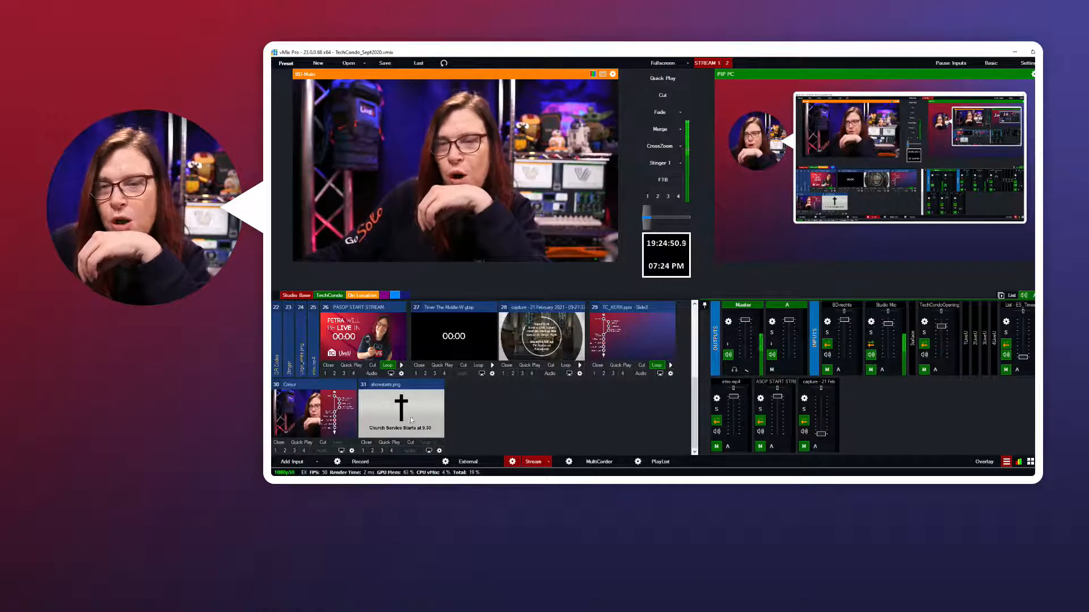
- Show the showstarts.png input on overlay channel 3 over the live camera and take it off again
click(382, 451)
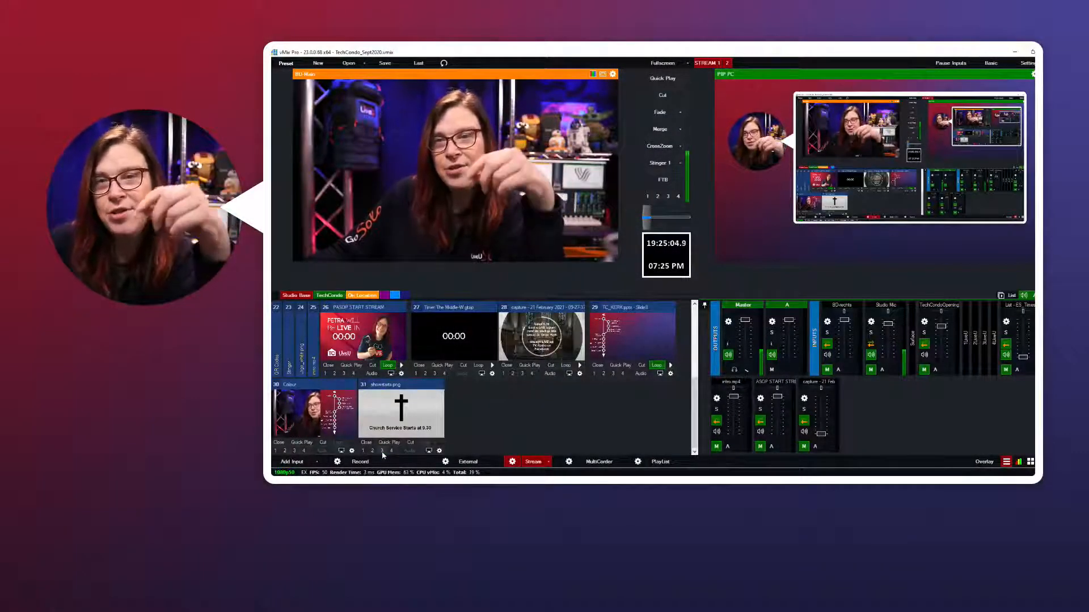
click(382, 452)
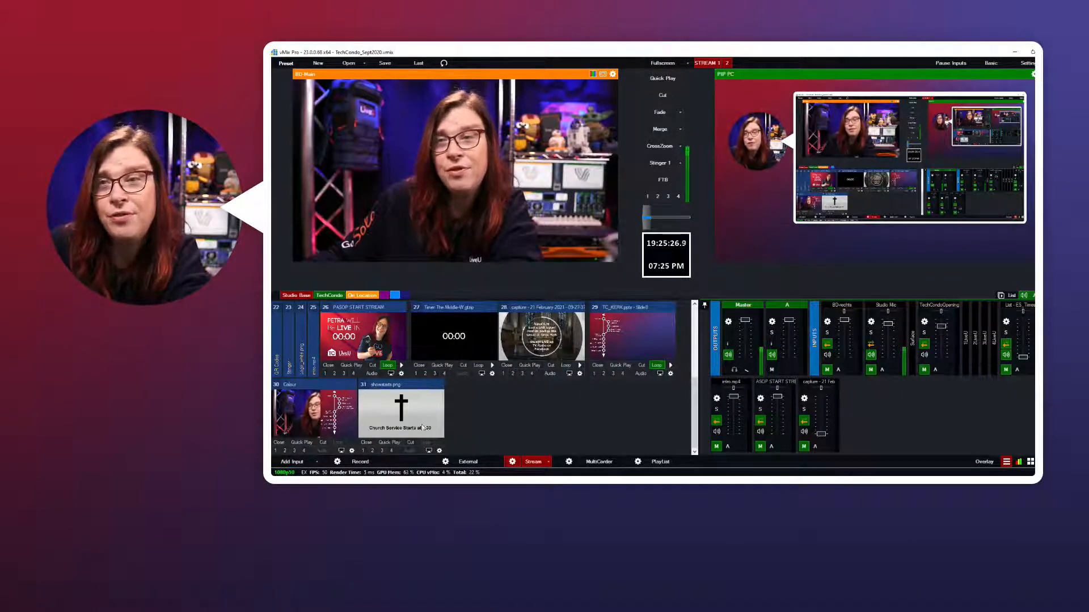
- Load the MainPC input into preview and bring it to program with the Merge transition
scroll(454, 394, up, 3)
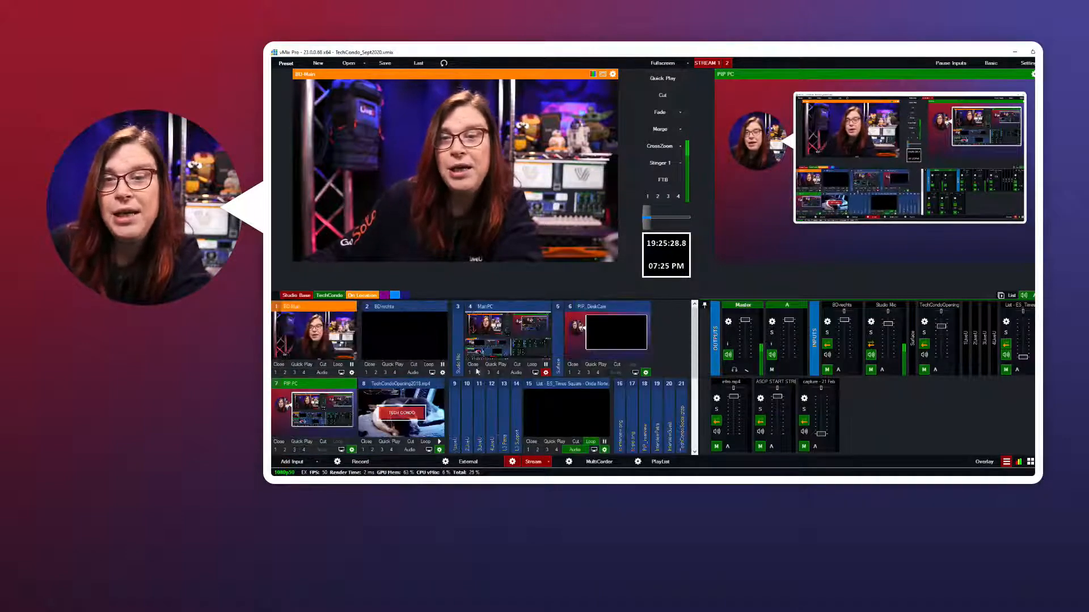
key(4)
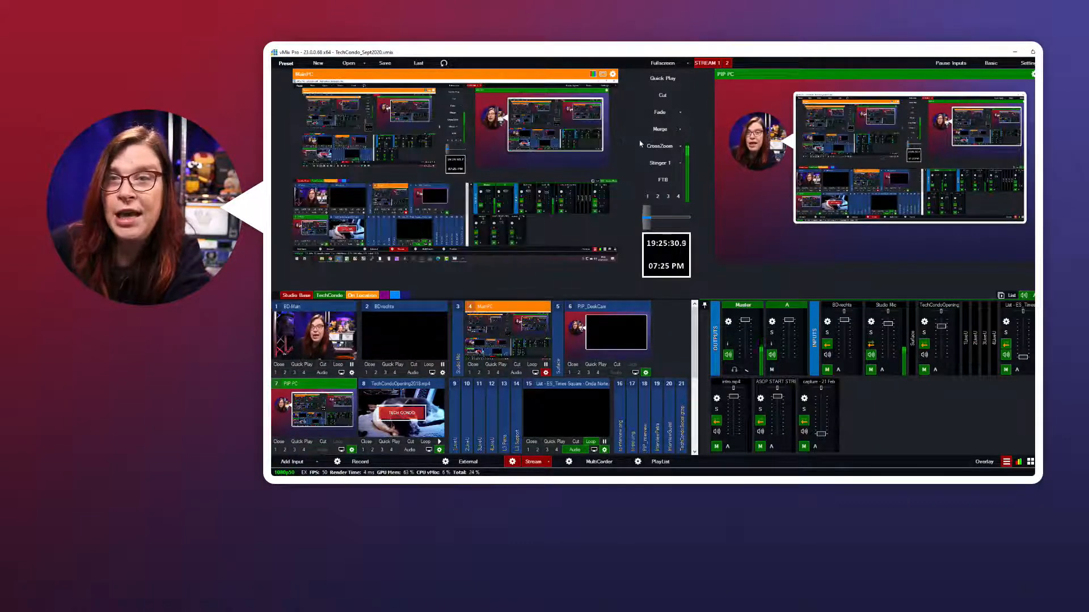
click(658, 134)
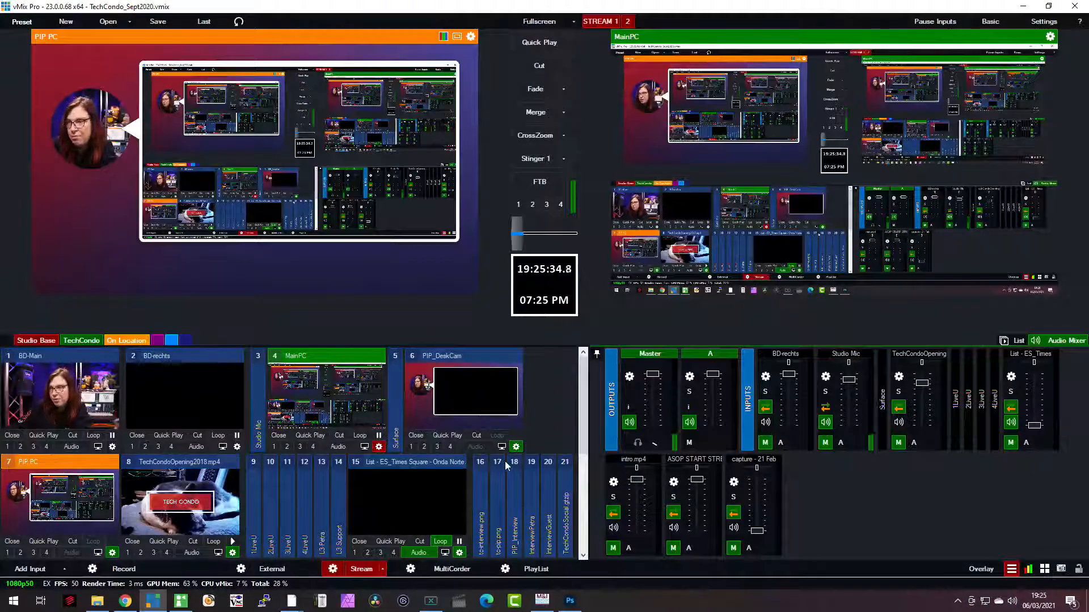
- Configure overlay channel 3 to use the Zoom effect with an effect duration of 1000 milliseconds
click(978, 570)
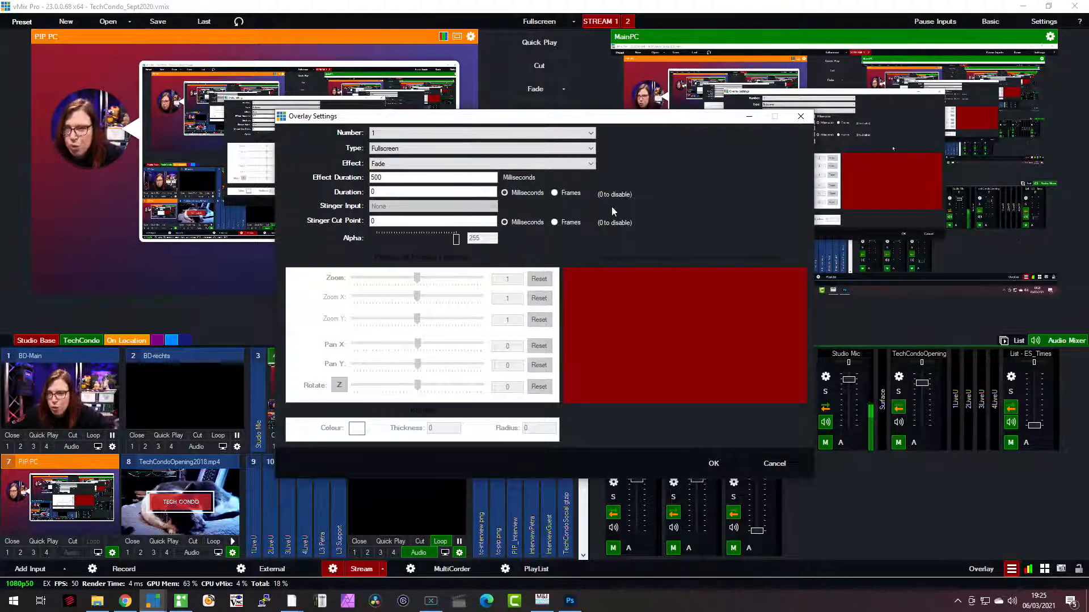
click(395, 135)
click(396, 157)
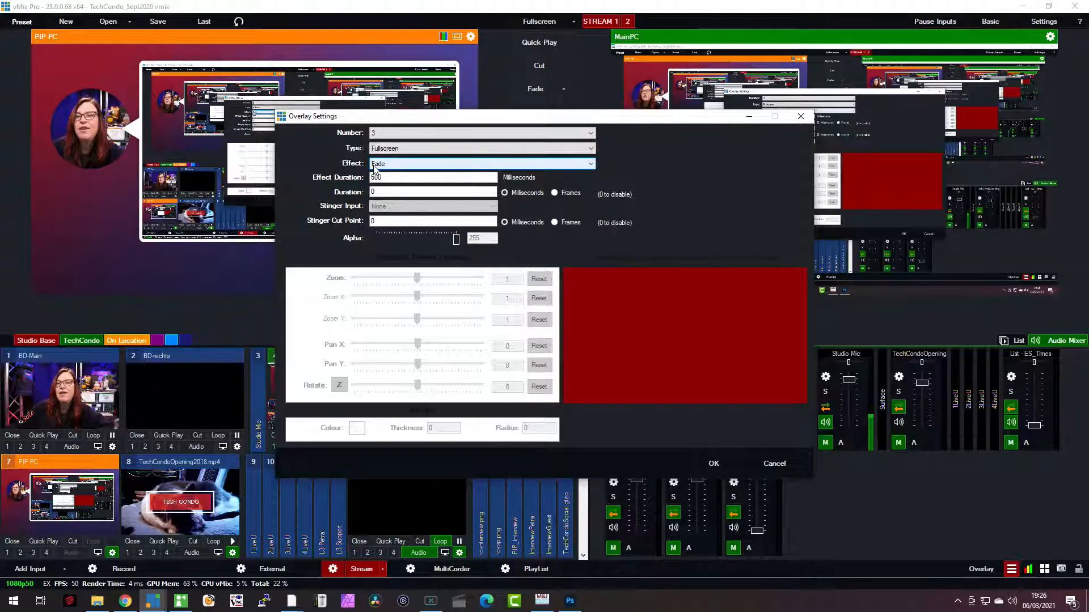
click(397, 167)
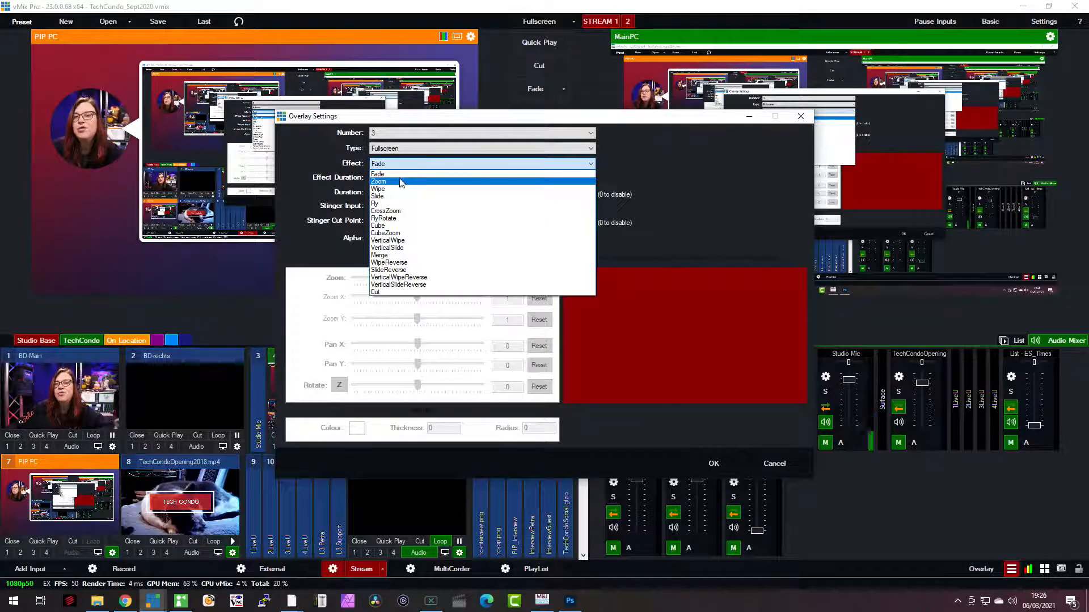
click(401, 182)
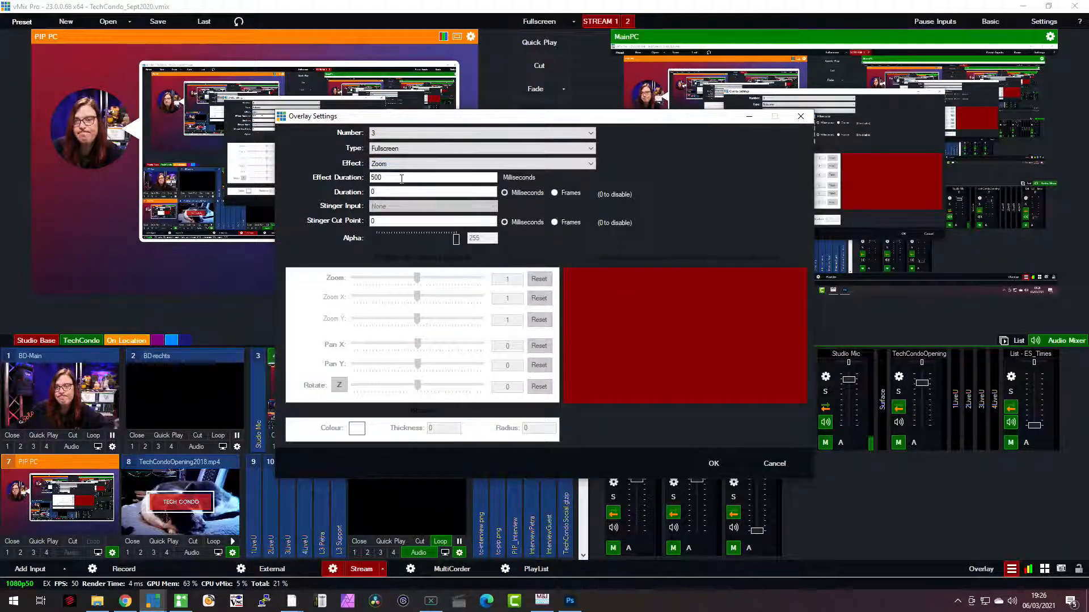
drag(406, 181, 339, 180)
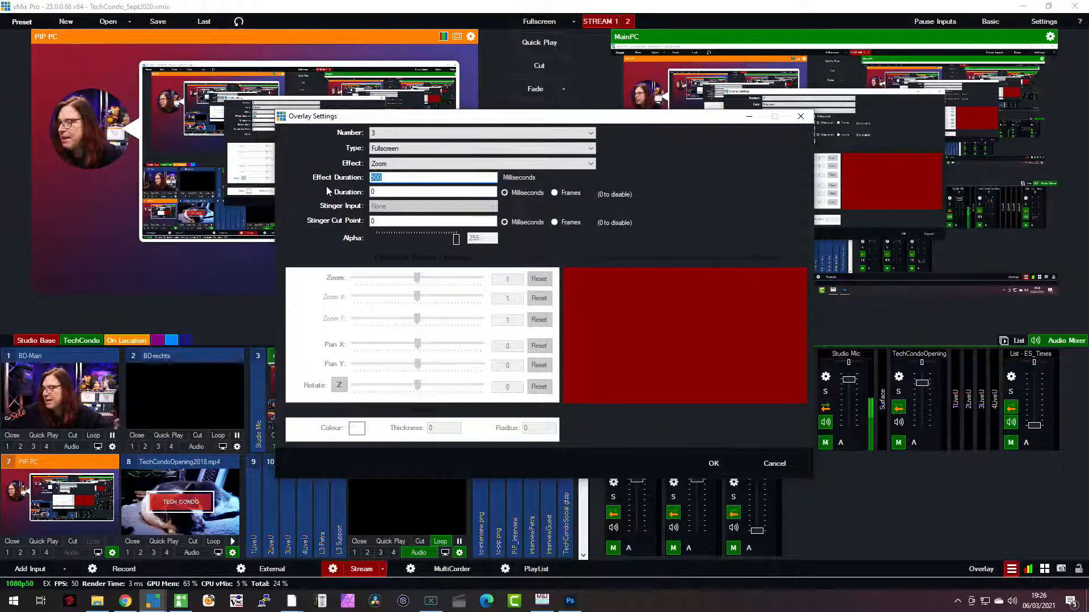
text(1000)
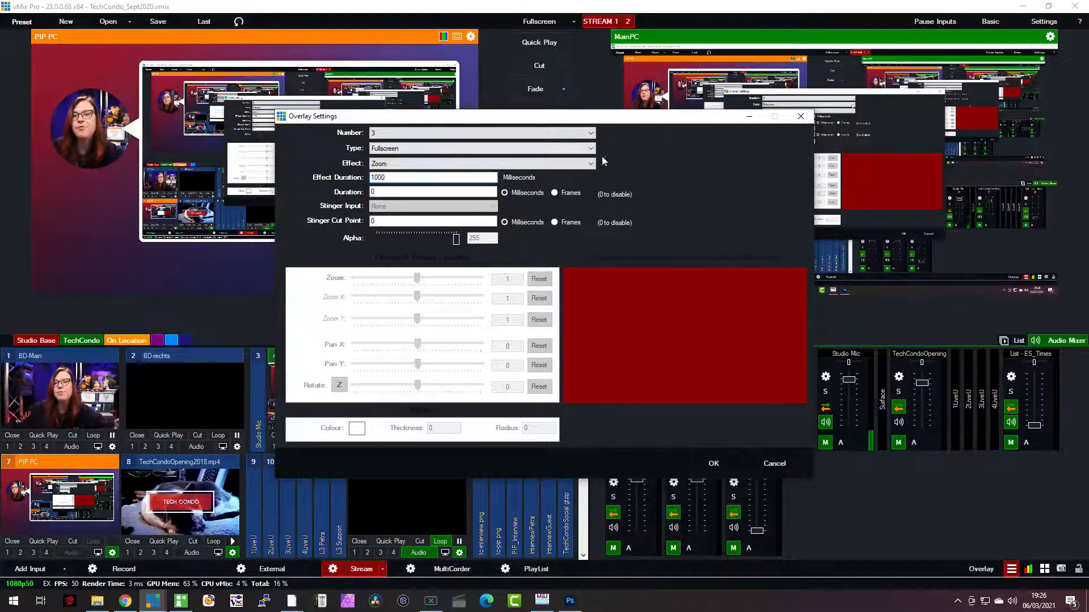
click(712, 464)
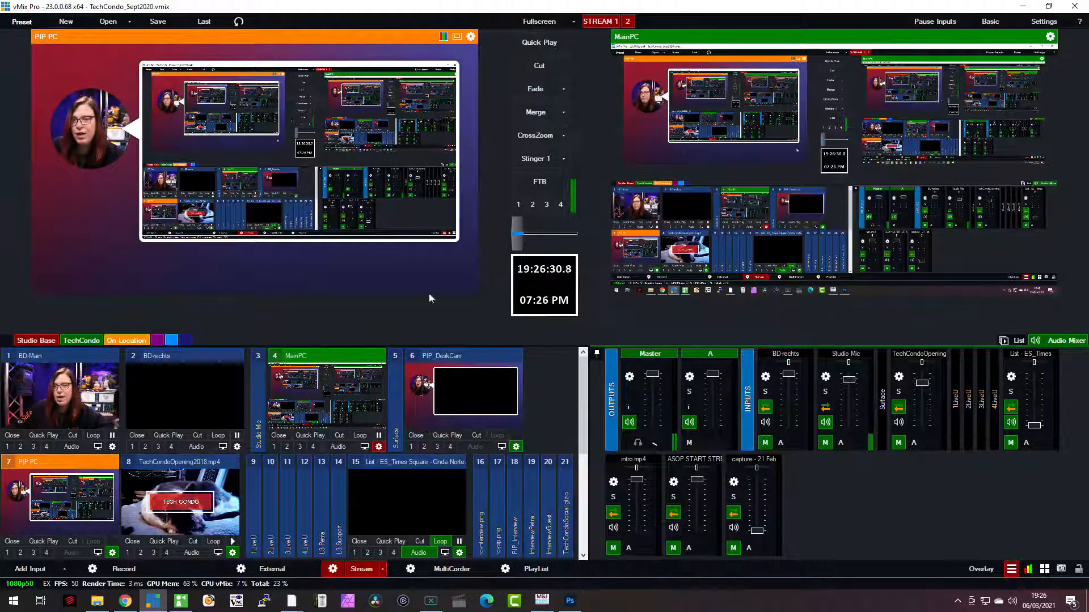
- Test the Zoom effect by bringing showstarts.png in and out on overlay channel 3
scroll(426, 509, down, 3)
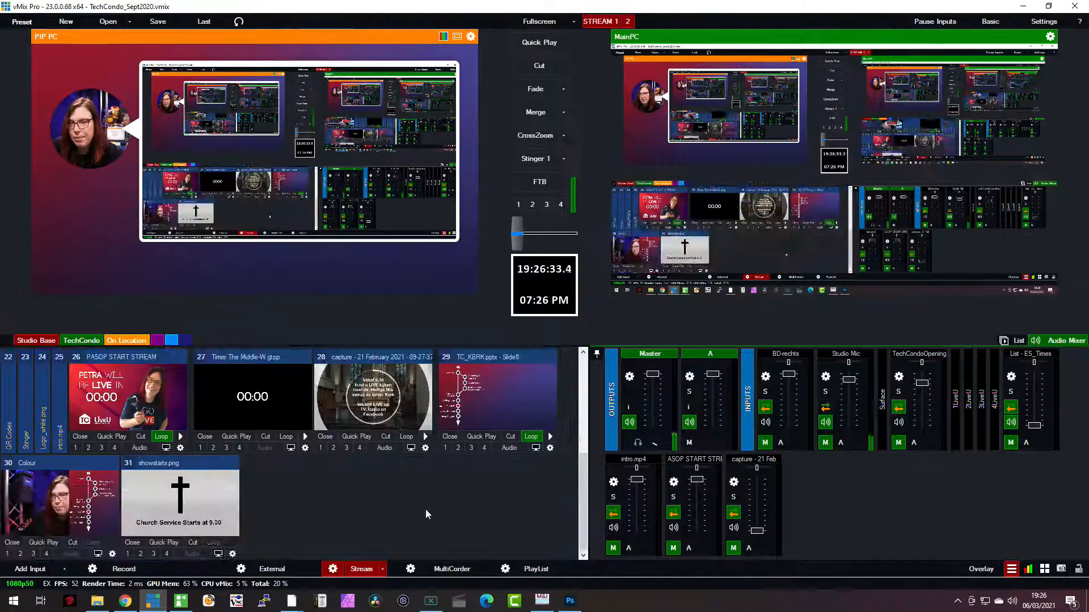
click(153, 555)
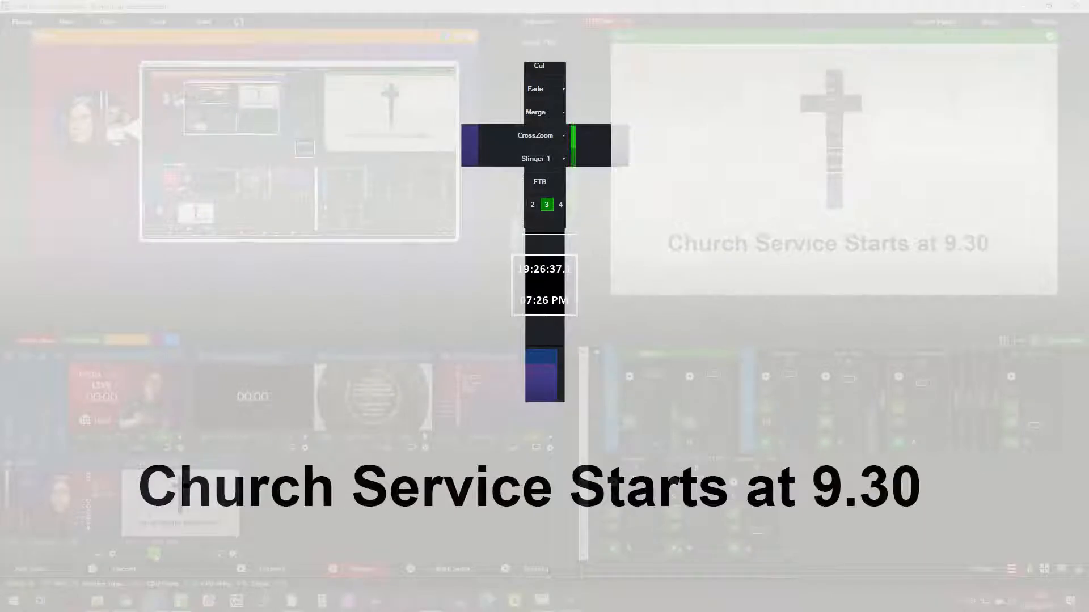
click(153, 555)
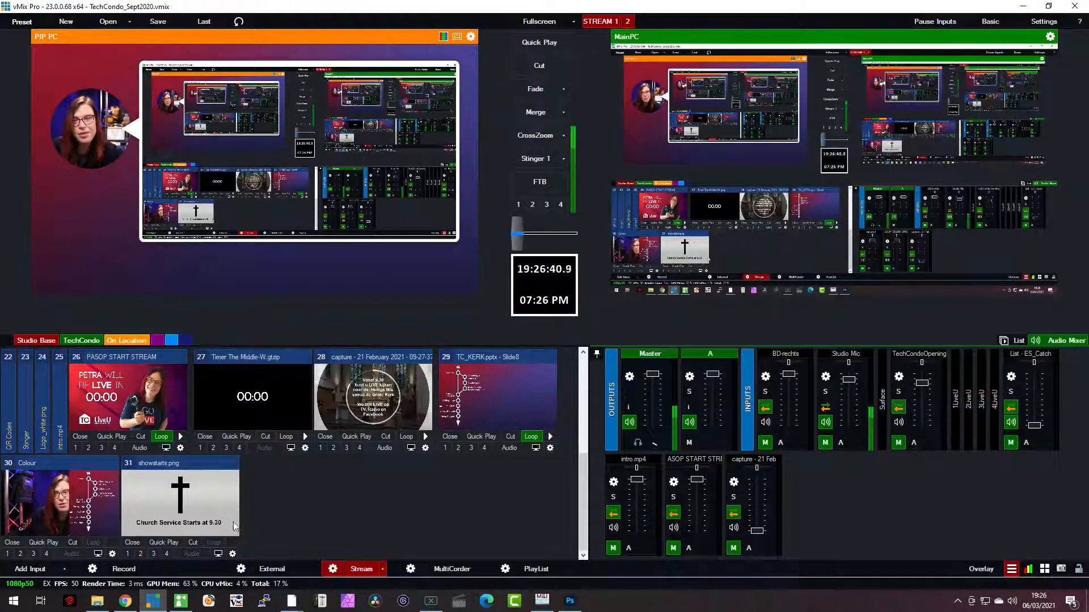
click(232, 554)
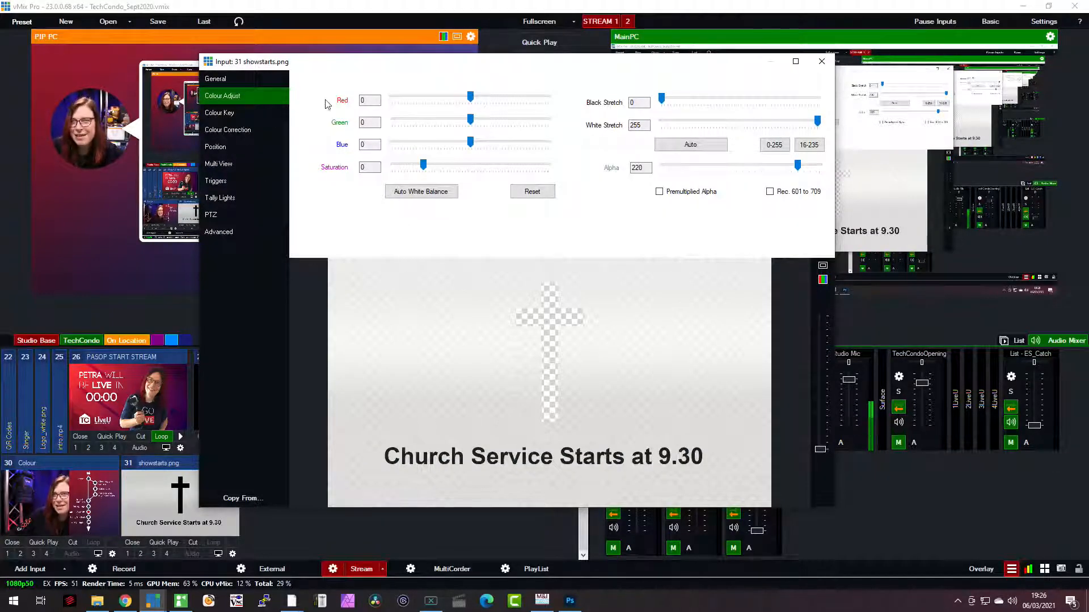
click(821, 62)
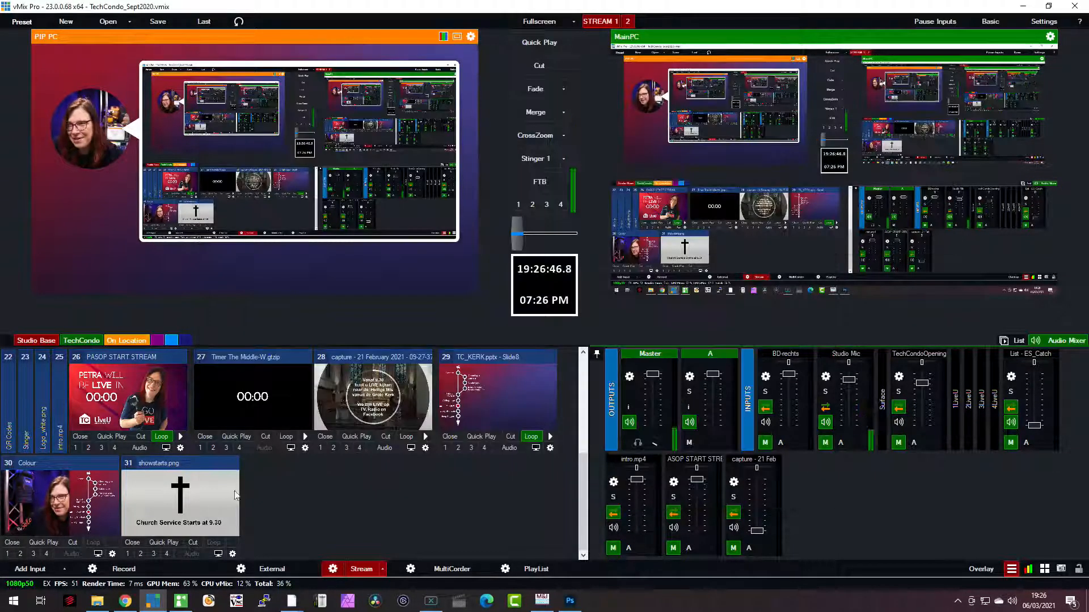
click(232, 554)
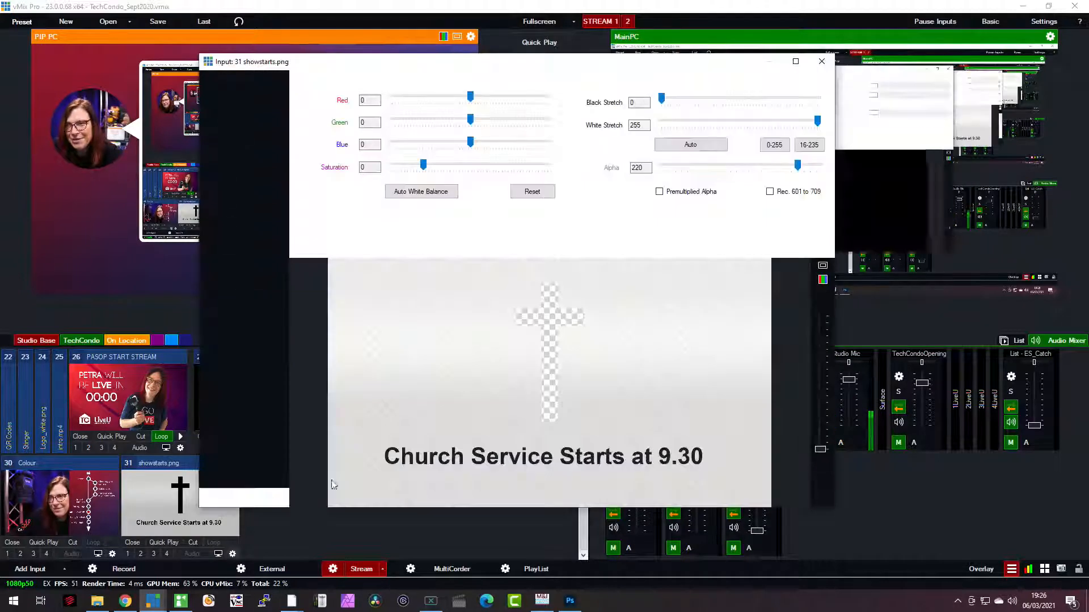
click(821, 62)
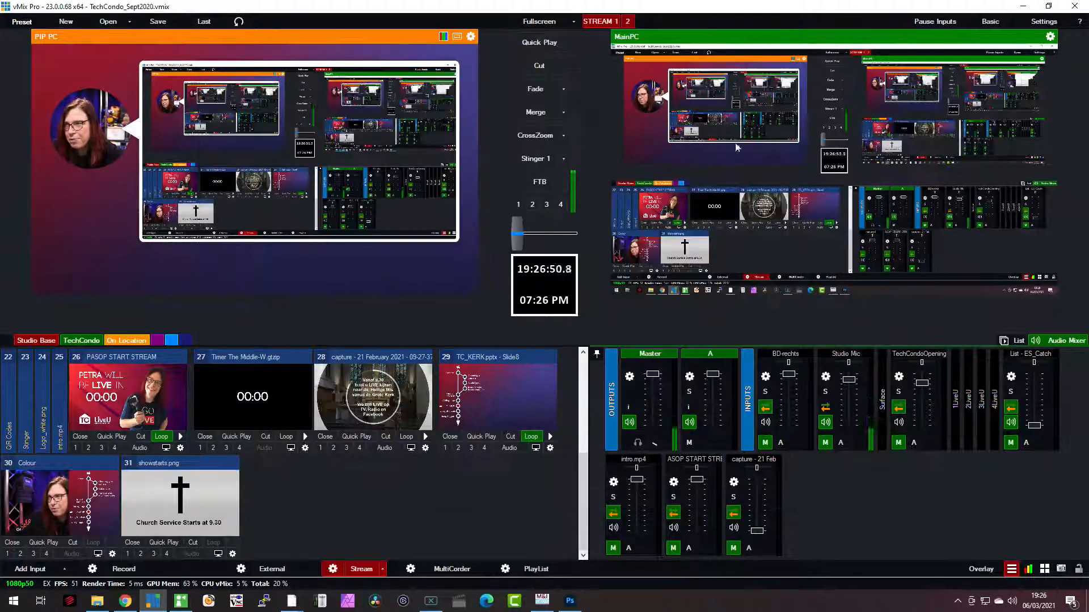
- Set the effect of overlay channel 3 to CrossZoom
click(976, 570)
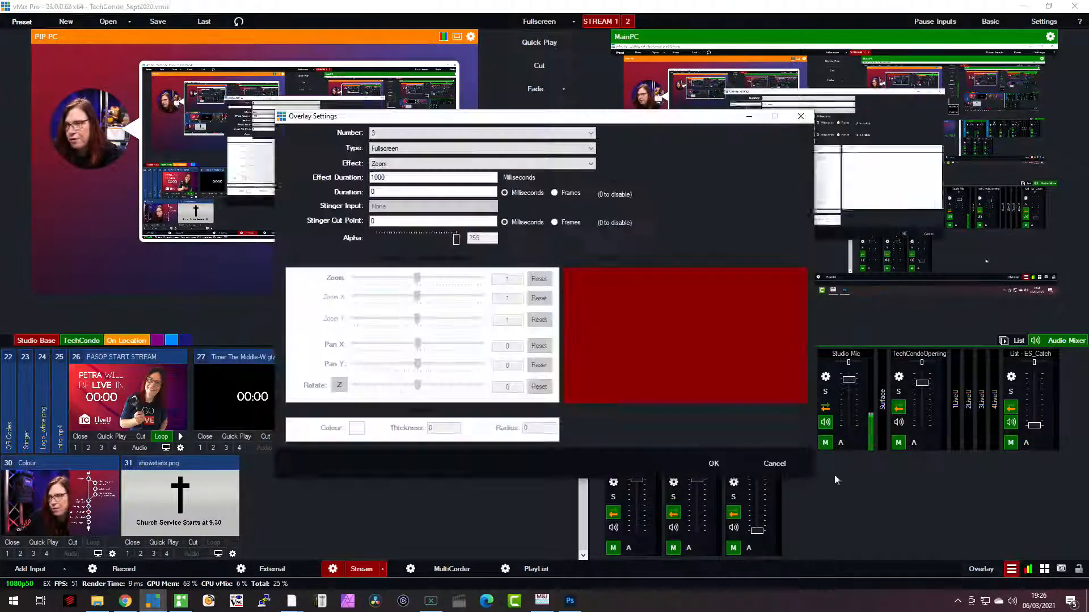
click(431, 164)
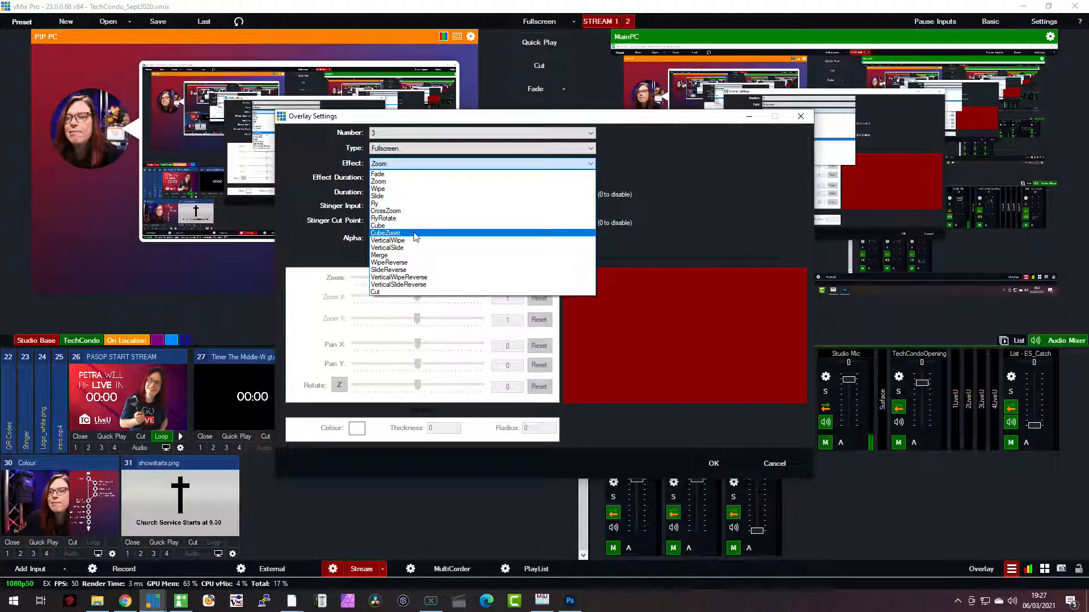
click(417, 212)
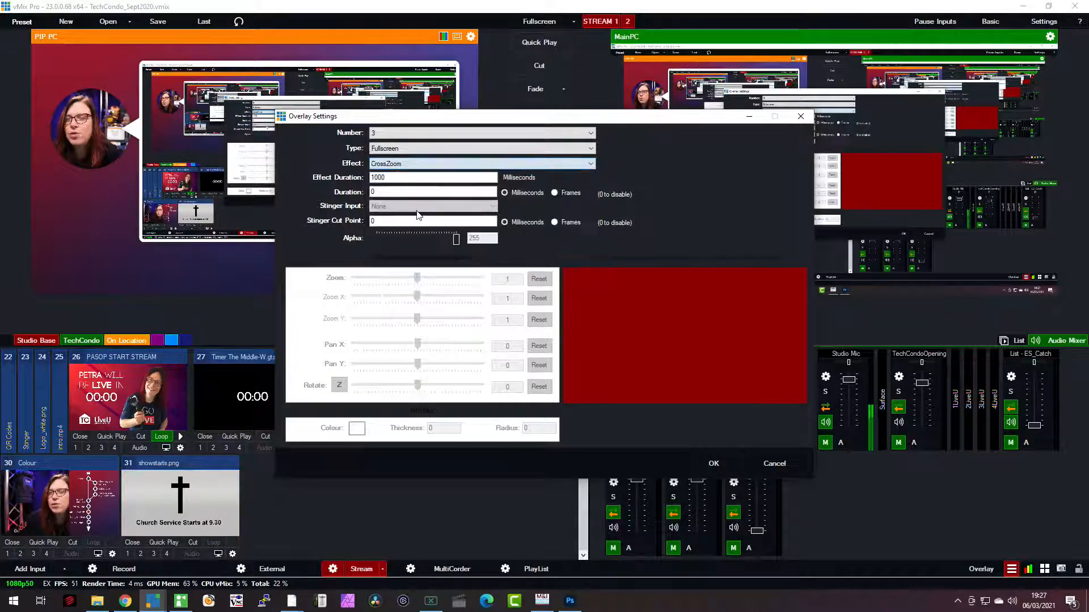
click(714, 465)
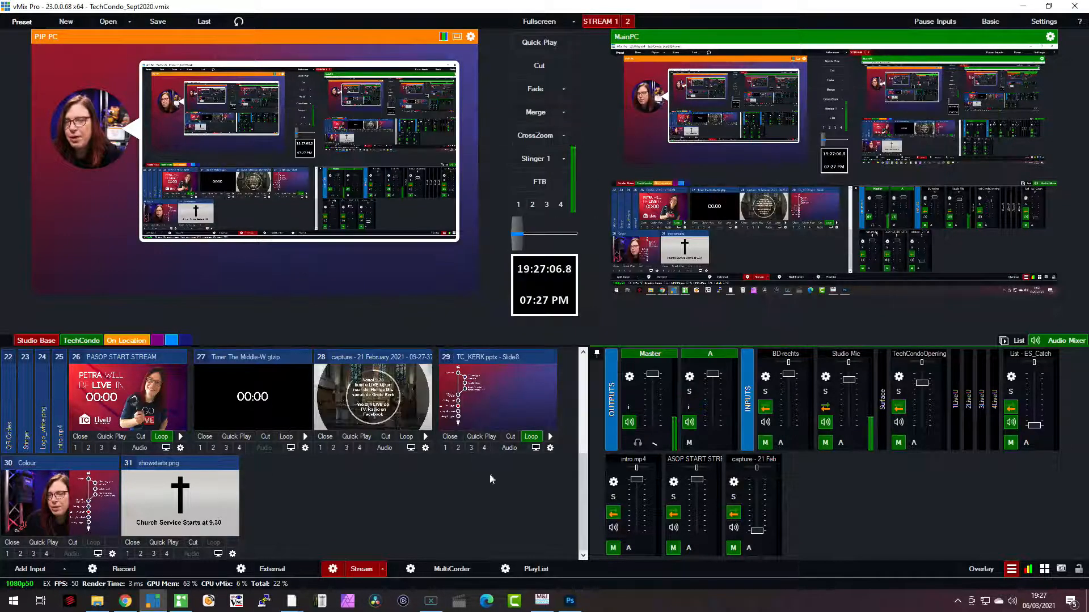
- Test the CrossZoom effect by repeatedly toggling showstarts.png on overlay channel 3
click(153, 554)
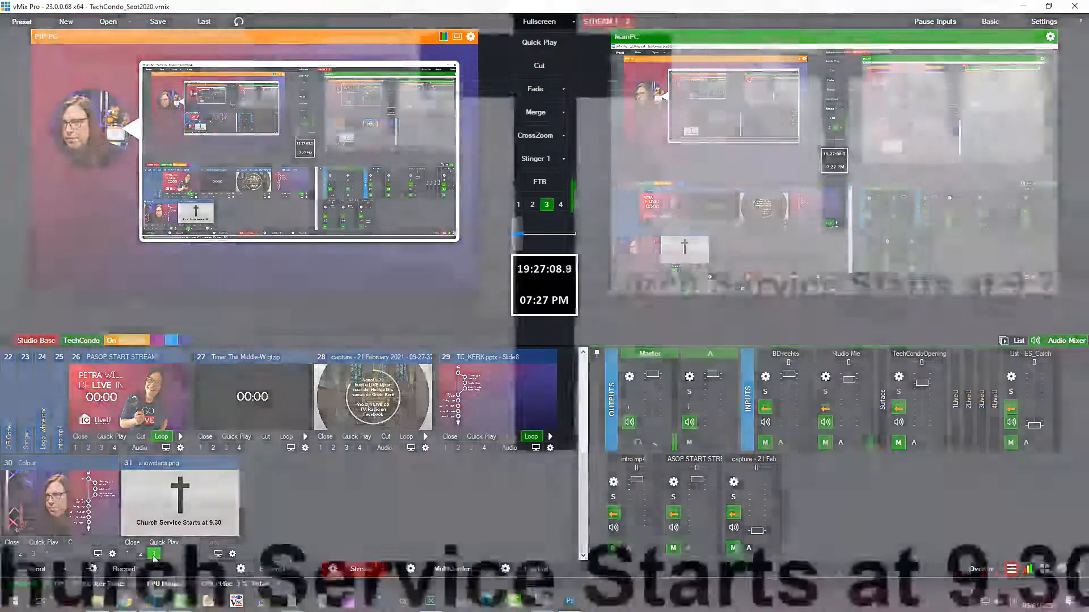
click(154, 554)
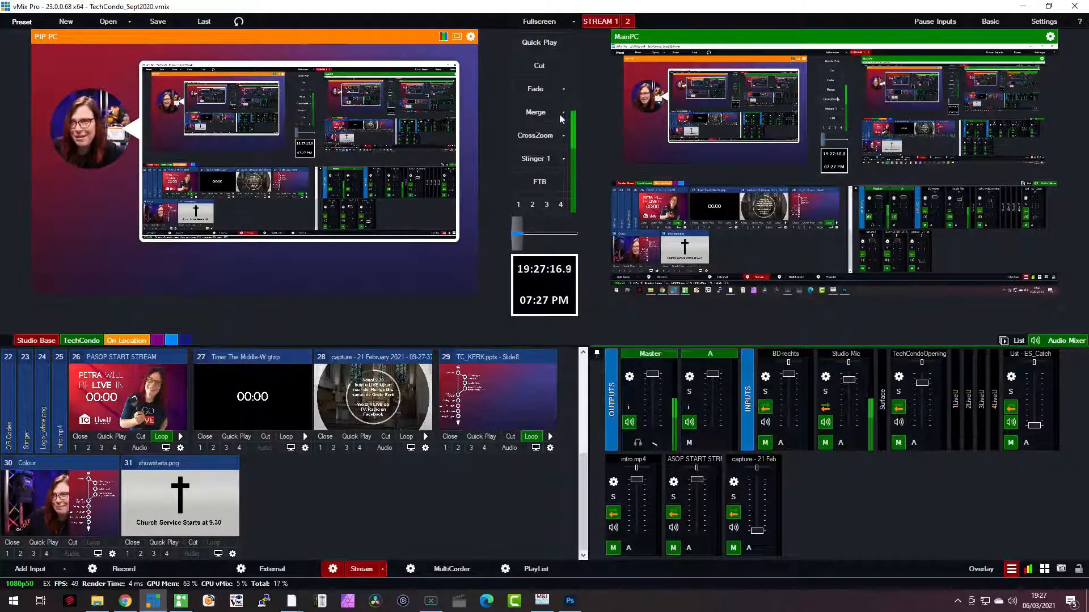
click(153, 554)
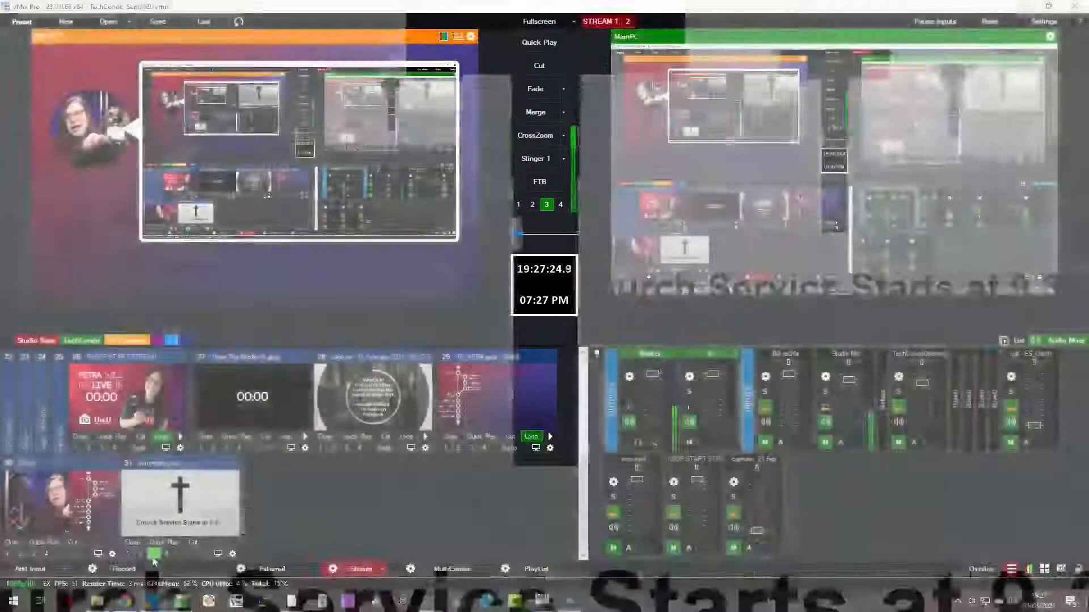
- Load the BD-Main camera into preview and bring it to program
scroll(199, 431, up, 5)
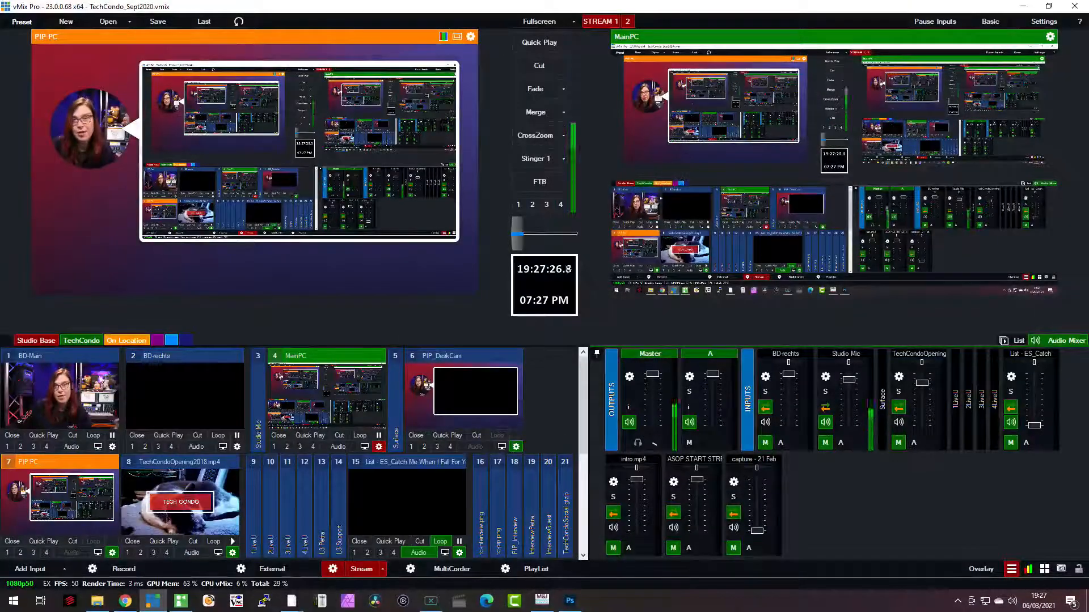
click(64, 391)
click(526, 74)
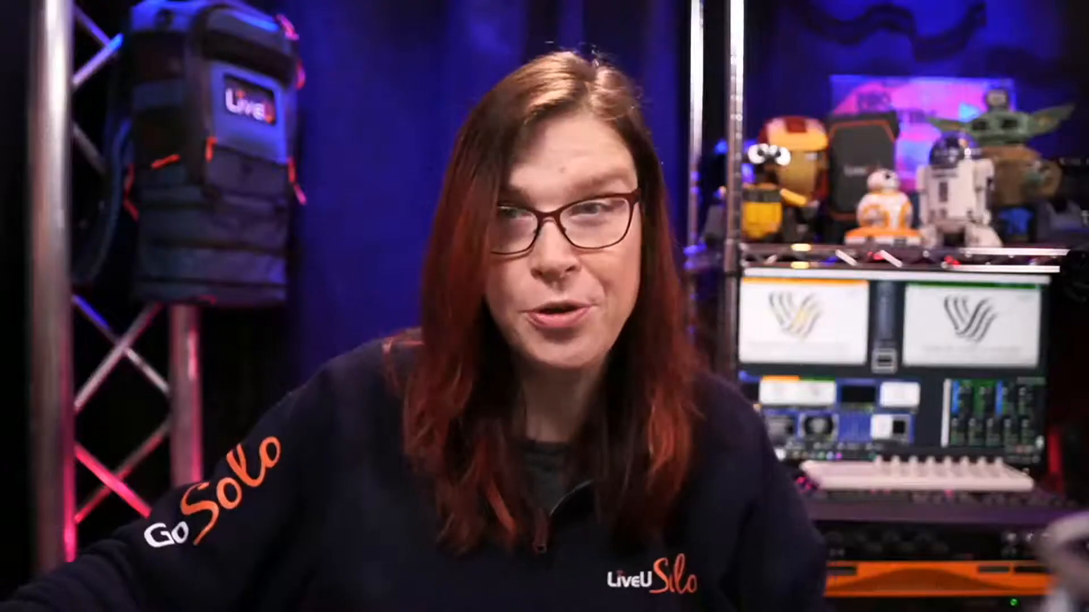
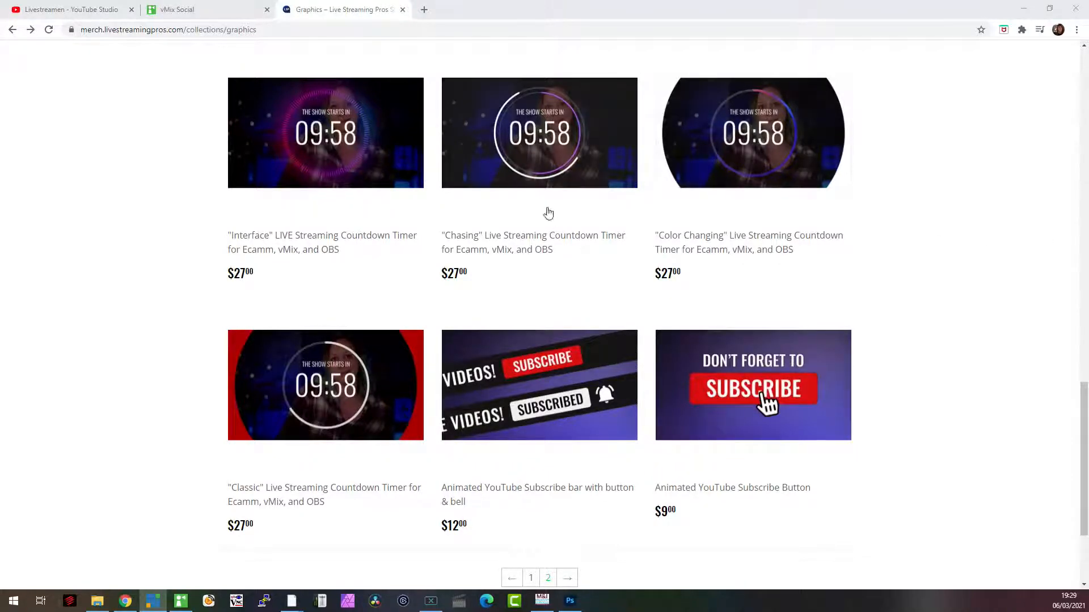
- Browse the overlay packs and countdown timers in the Live Streaming Pros graphics collection in the browser
scroll(382, 180, up, 5)
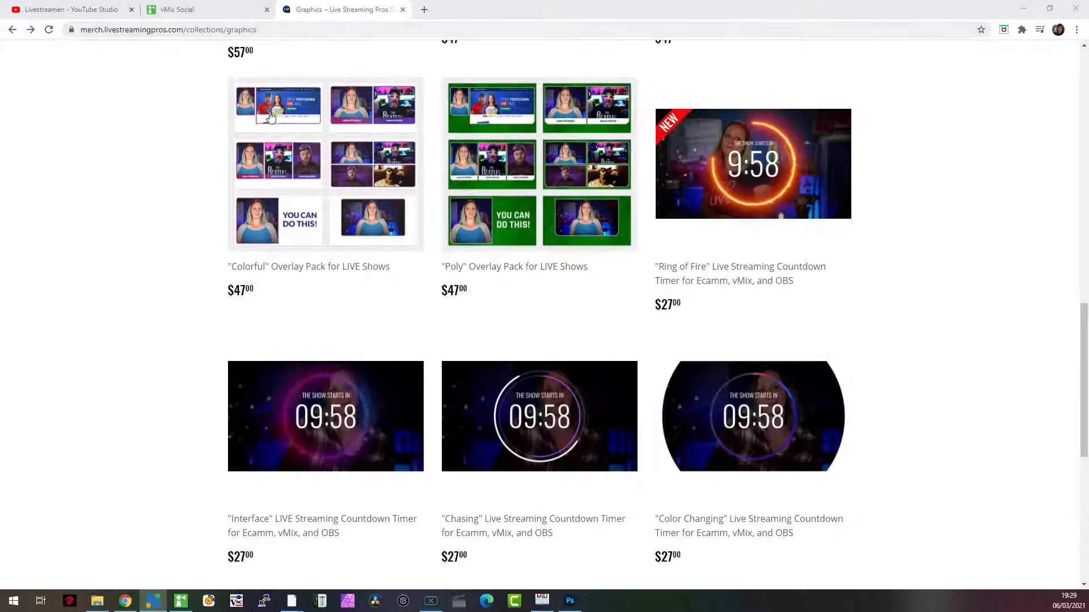
scroll(344, 137, down, 4)
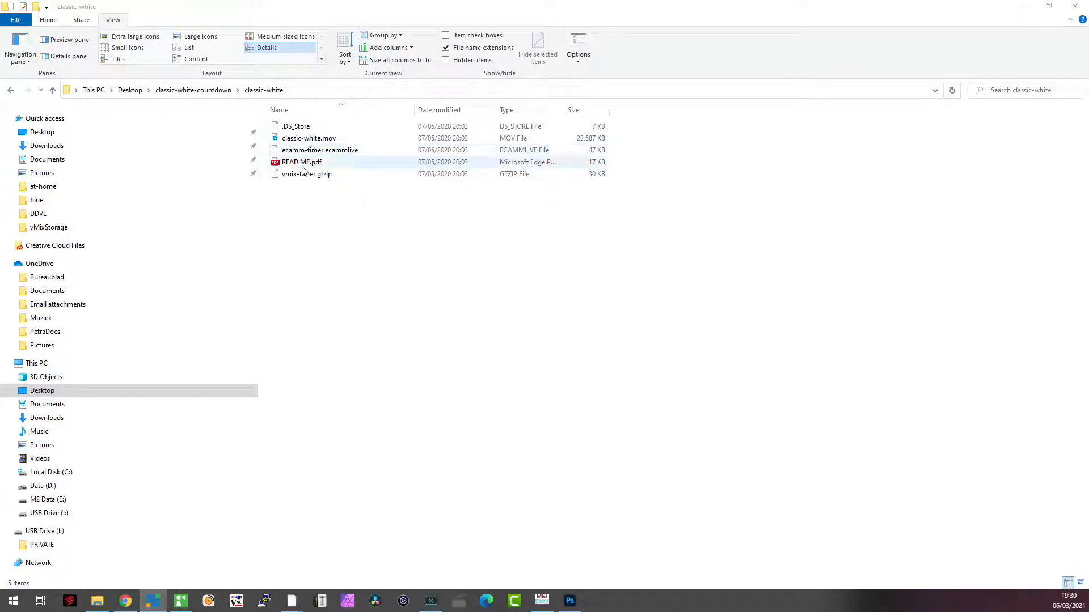
- Add classic-white.mov and vmix-timer.gtzip from the classic-white folder to vMix as new inputs
click(322, 141)
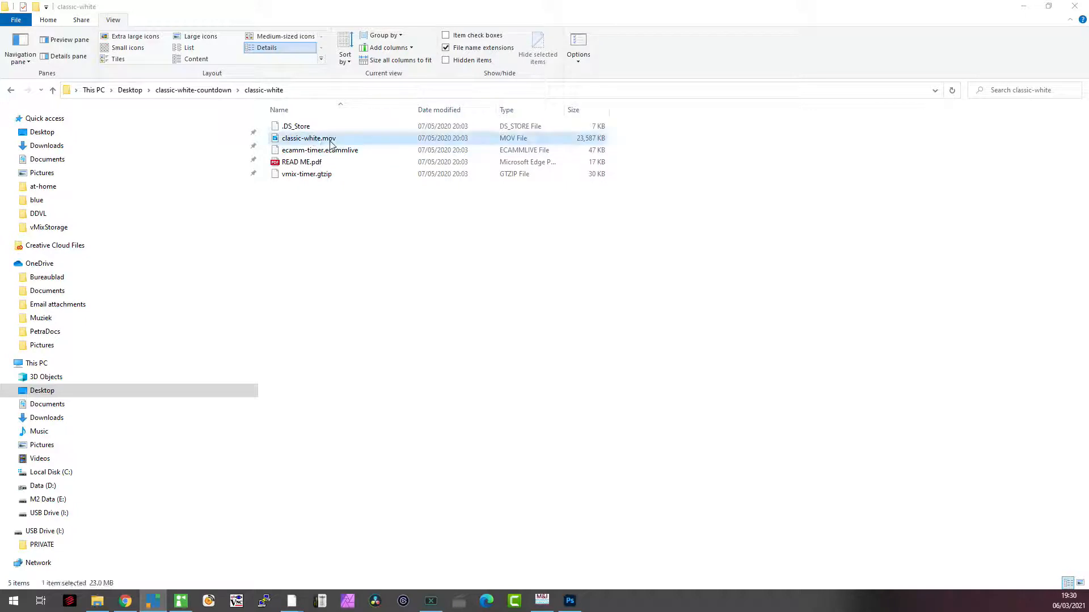
ctrl+click(322, 179)
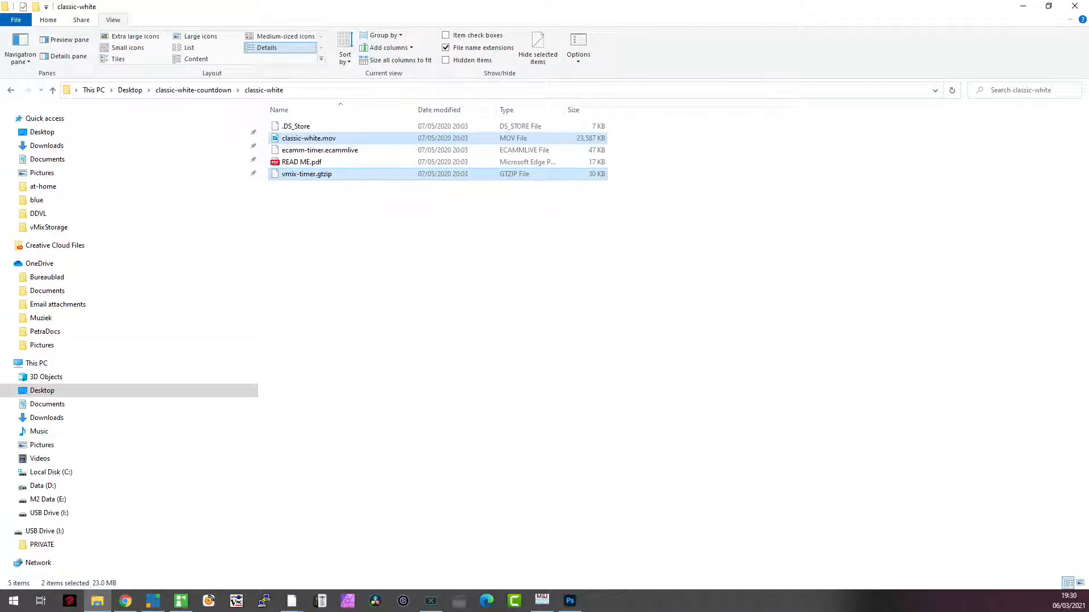
key(alt+Tab)
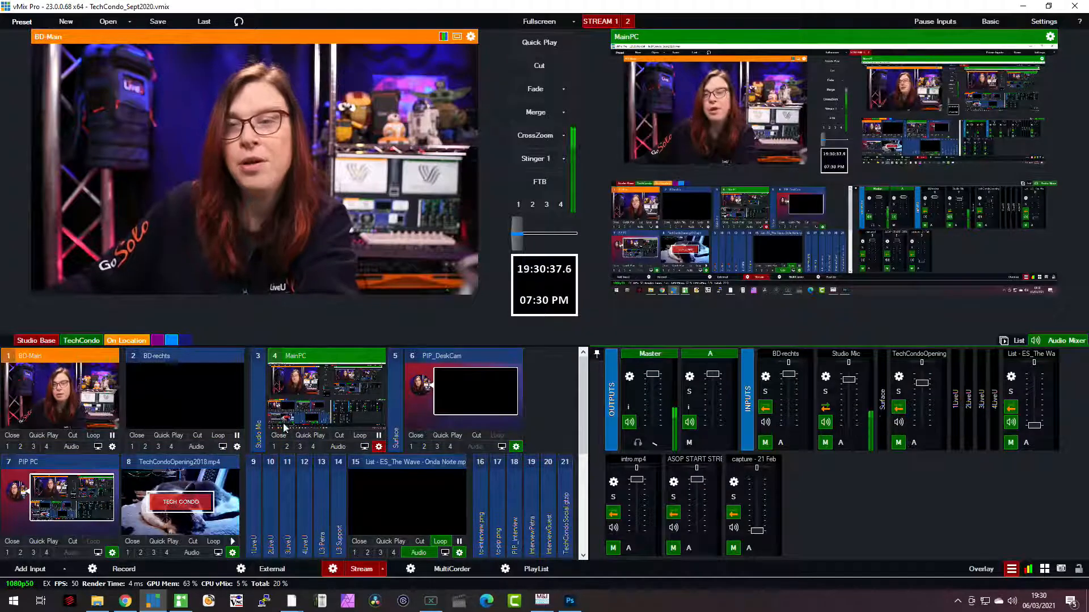
scroll(283, 431, down, 5)
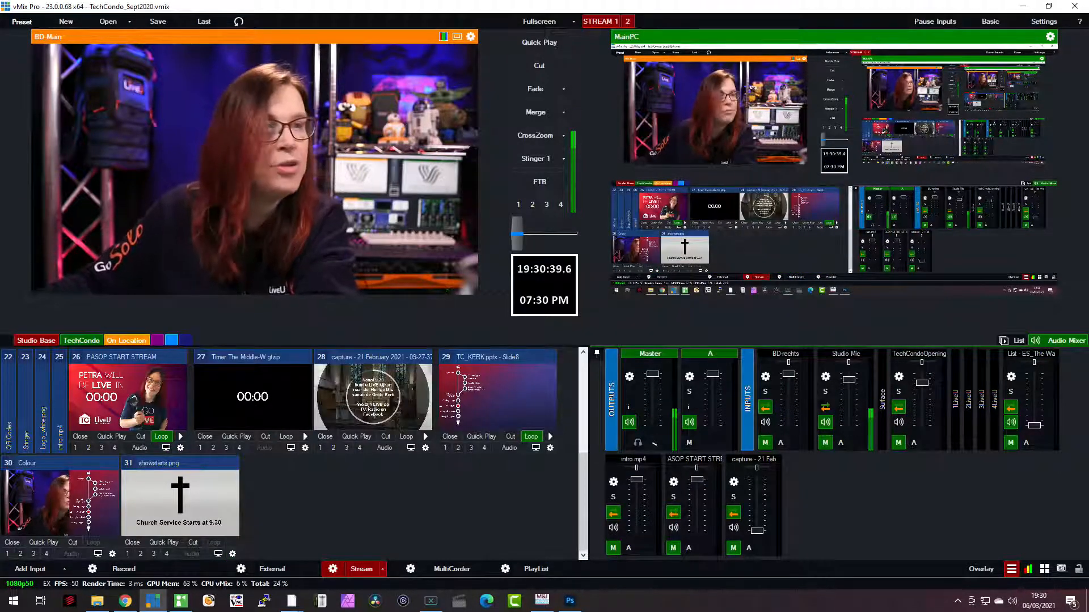
drag(0, 476, 346, 475)
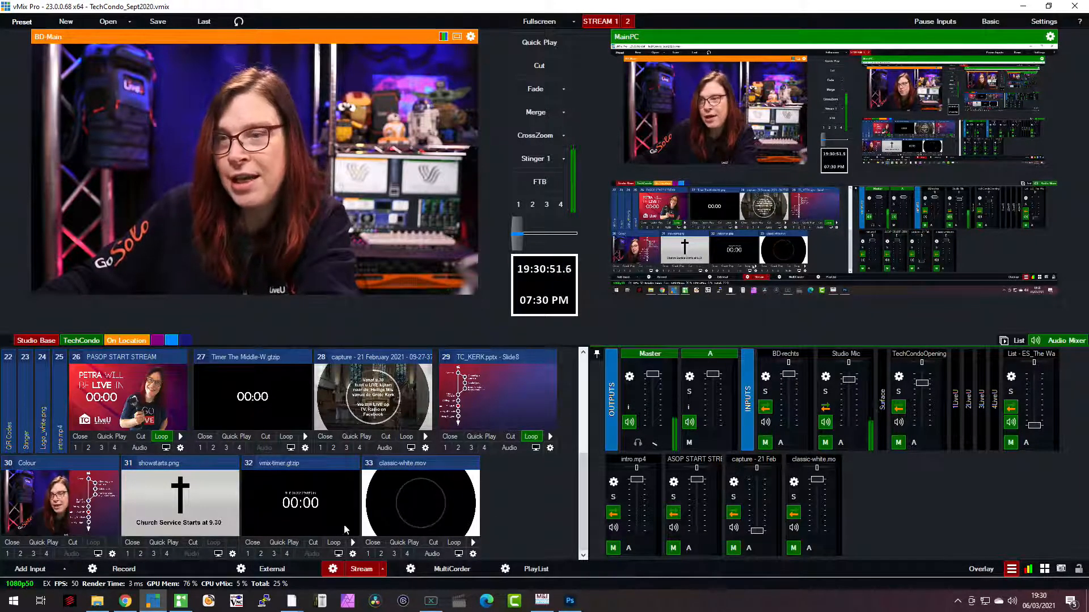
- Preview the vmix-timer.gtzip and classic-white.mov inputs, and play classic-white.mov on a loop
click(312, 519)
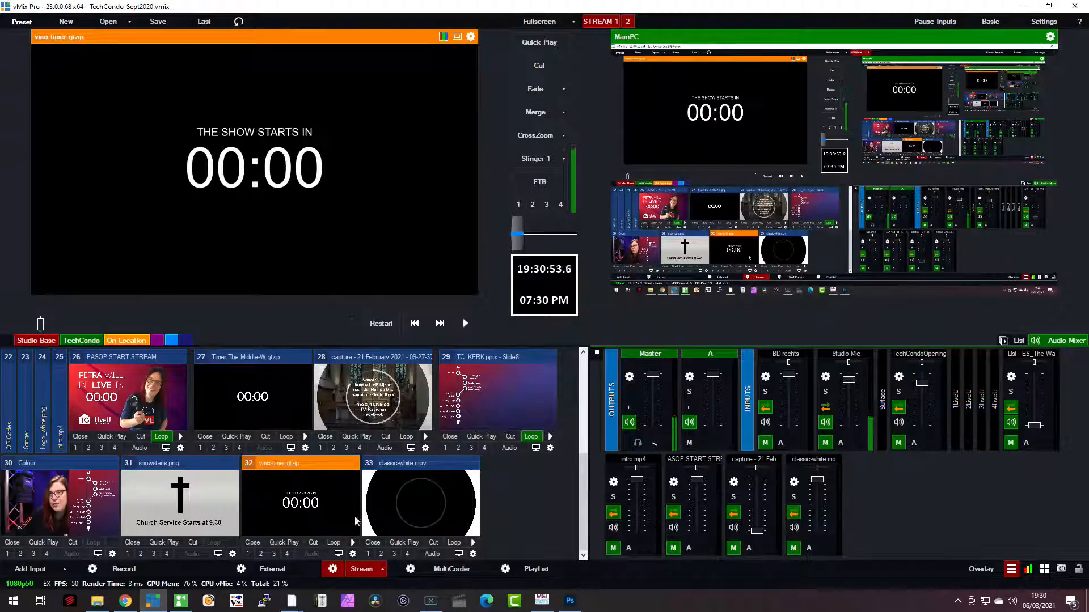
click(435, 521)
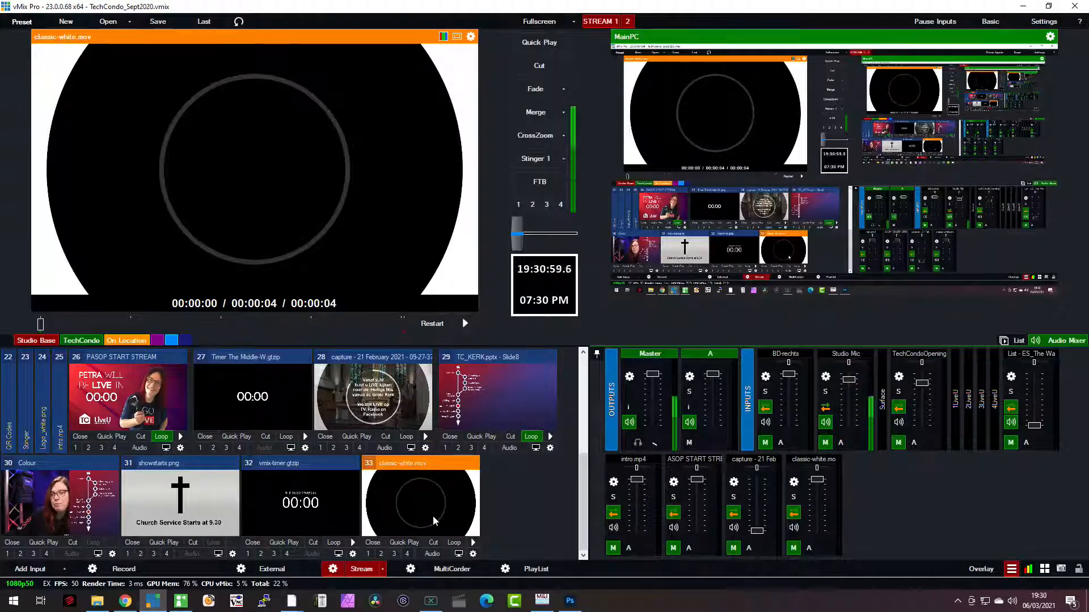
click(457, 547)
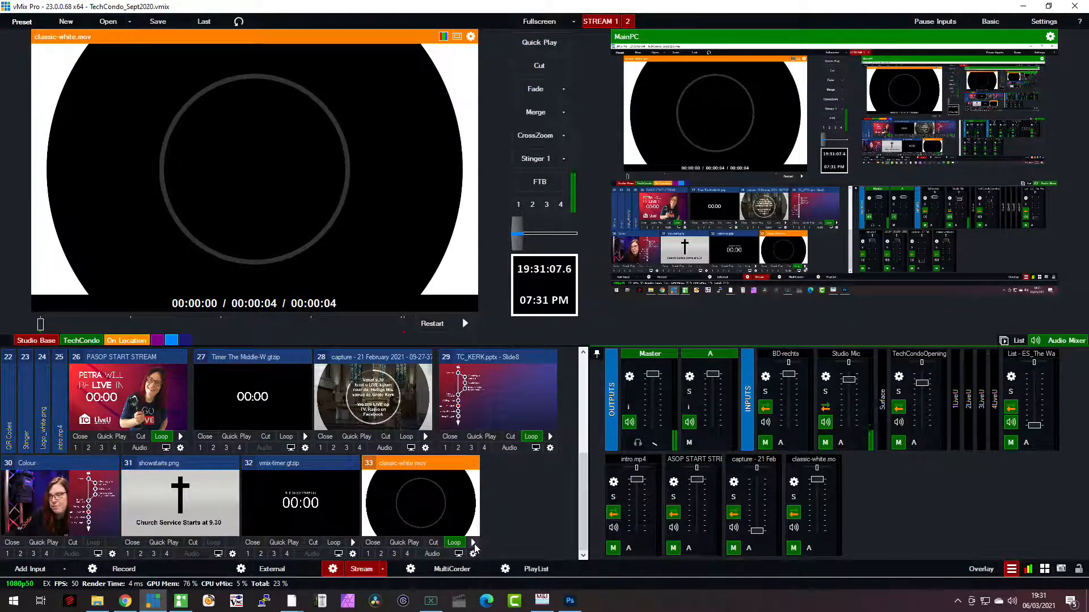
click(473, 542)
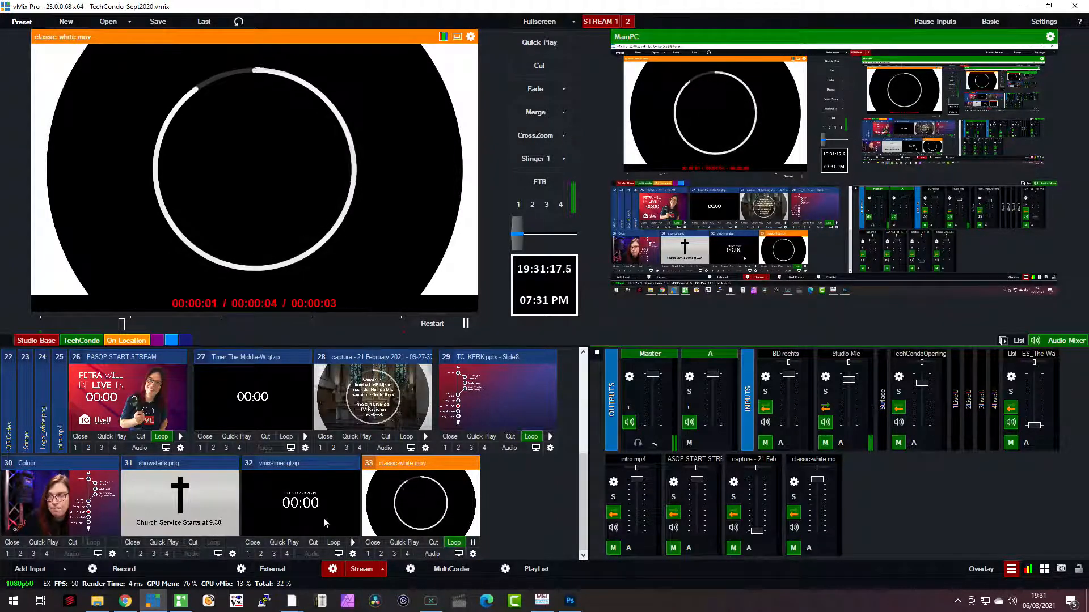
- Load vmix-timer.gtzip into preview and change its timer heading text to "The service starts in"
click(280, 505)
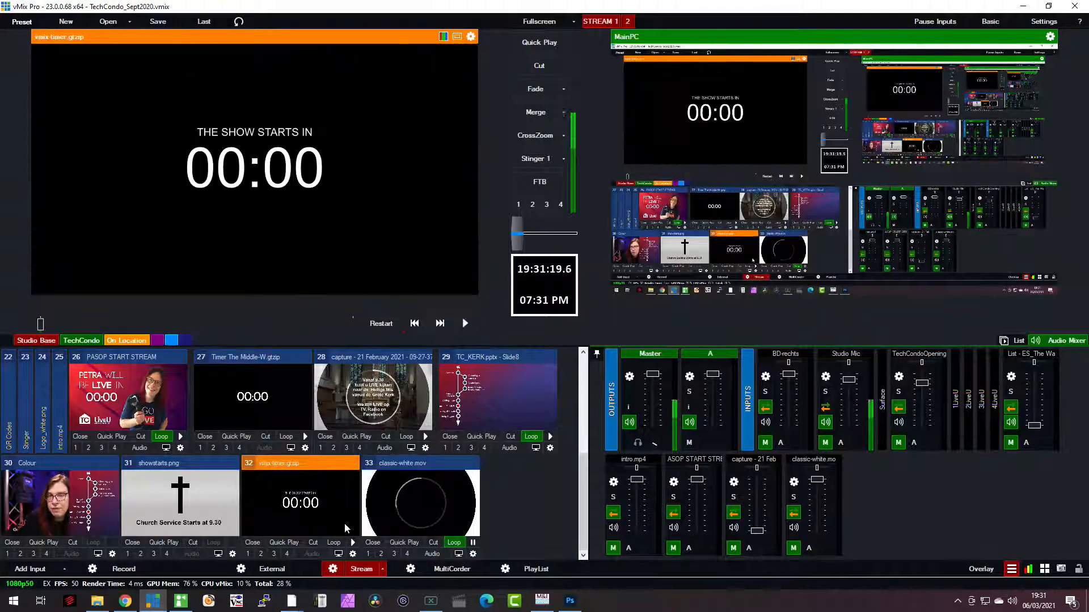
click(353, 554)
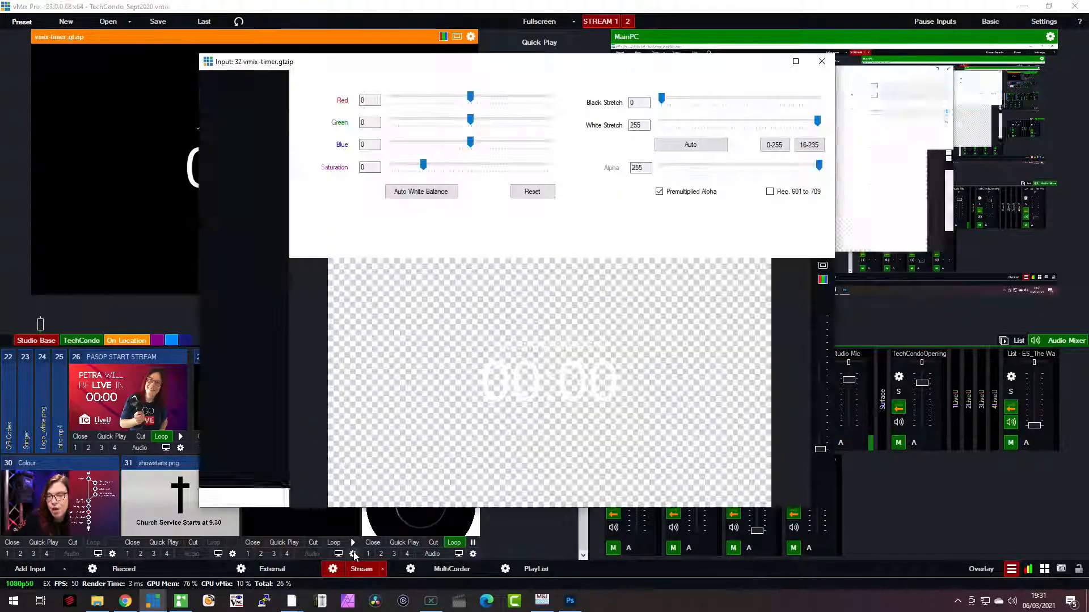
click(822, 61)
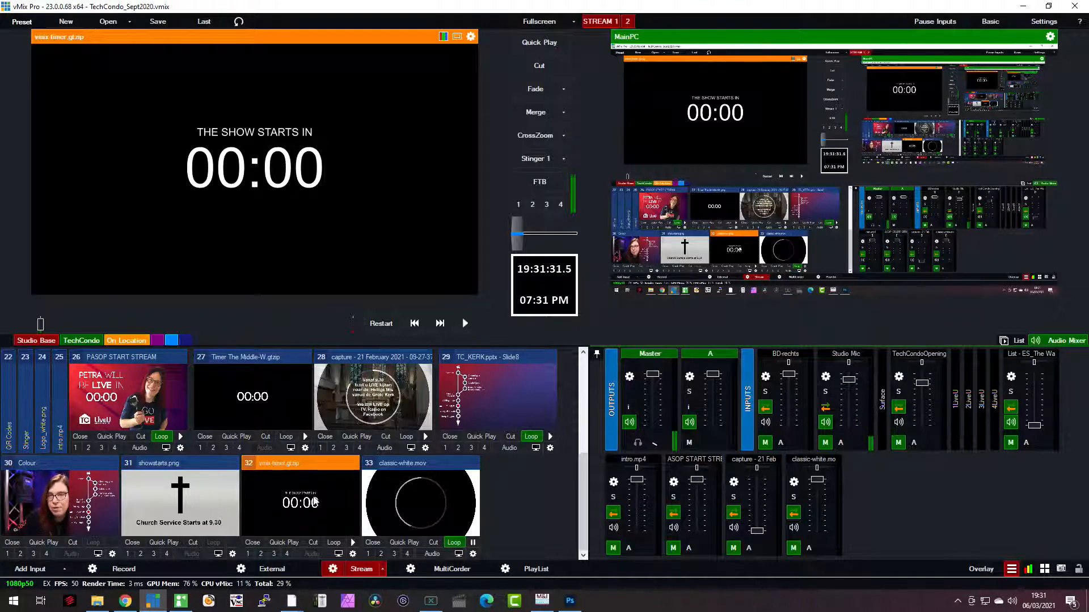
right_click(315, 501)
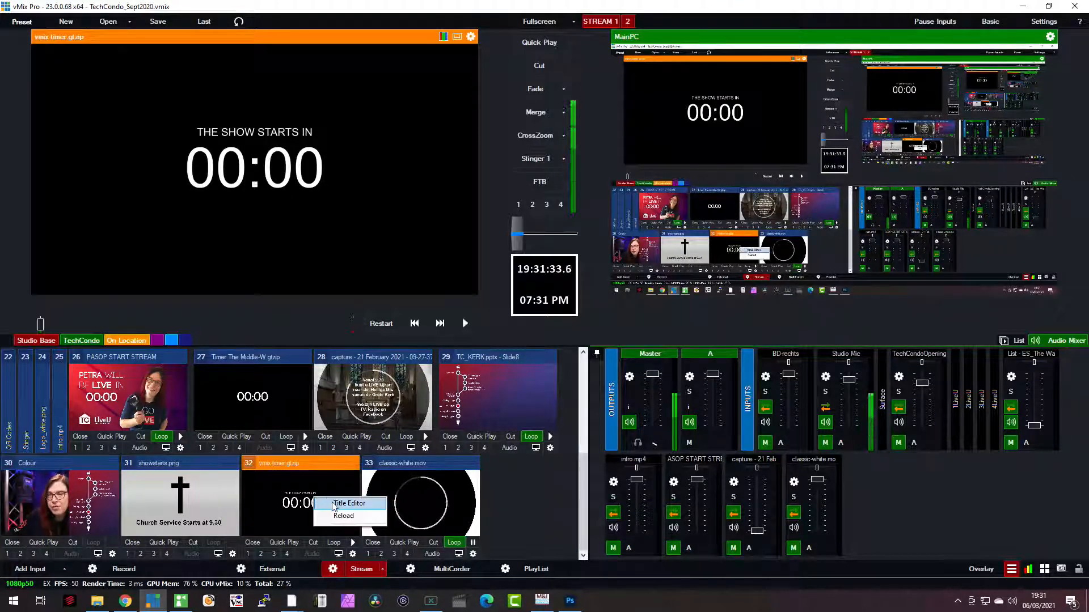
click(334, 503)
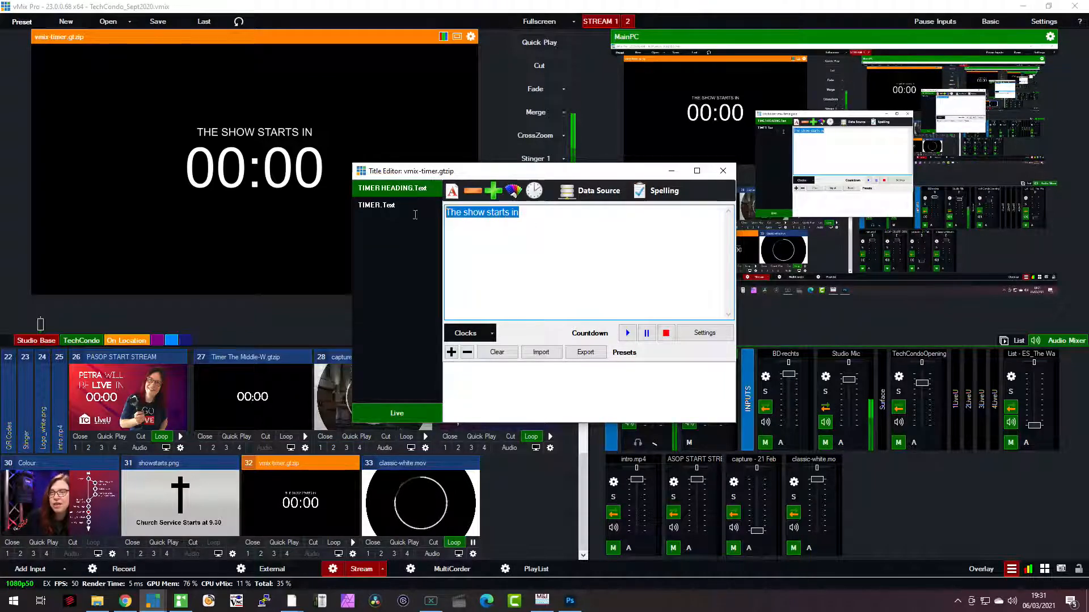
double_click(474, 213)
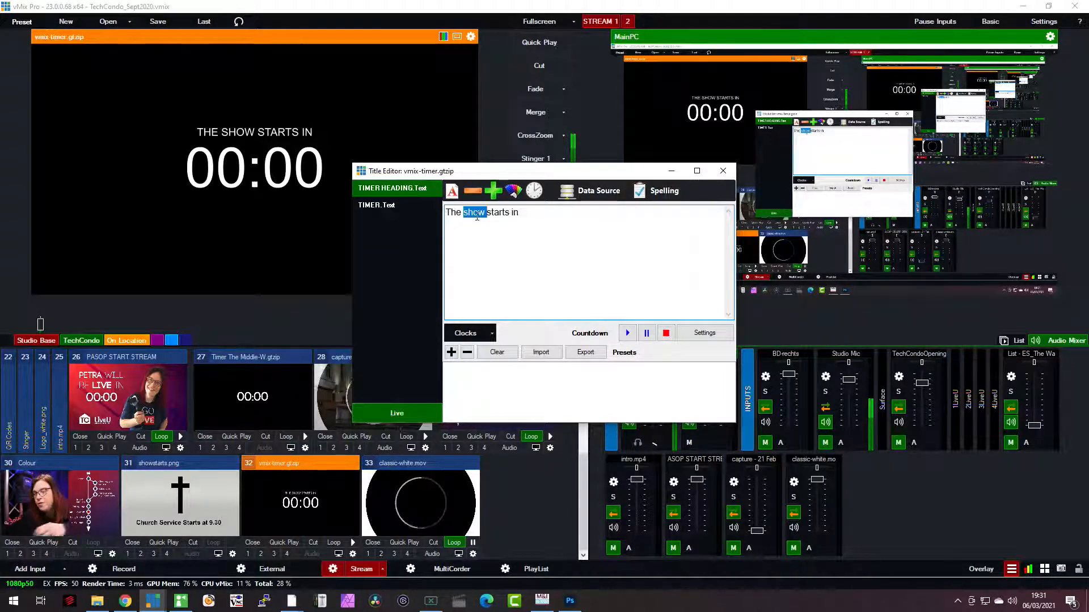
text(service)
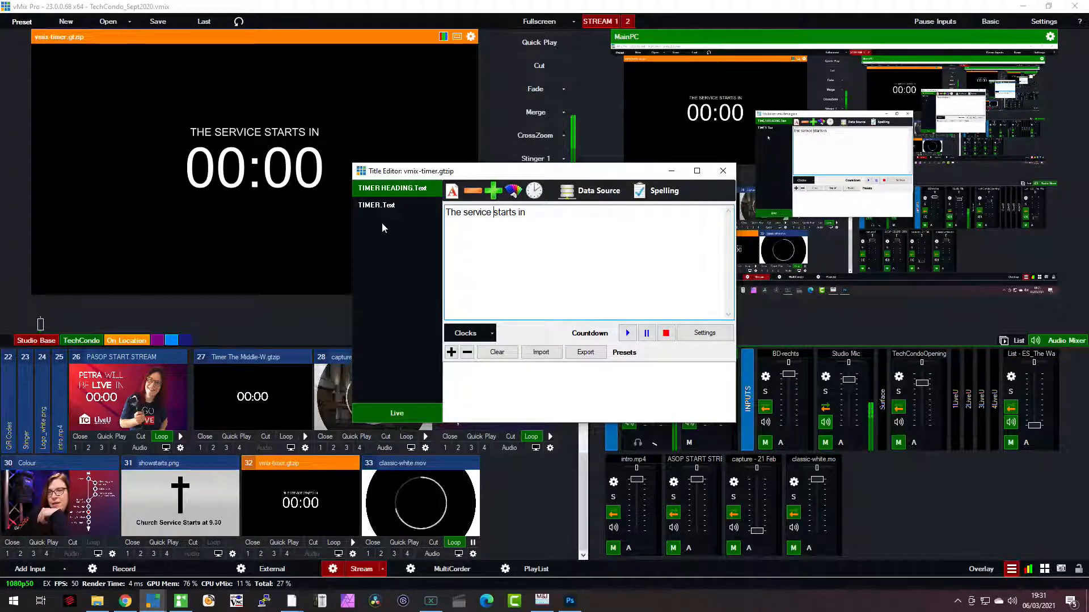
- Configure the countdown of TIMER.Text with a duration of 00:10:00 and the display format mm:ss
click(385, 205)
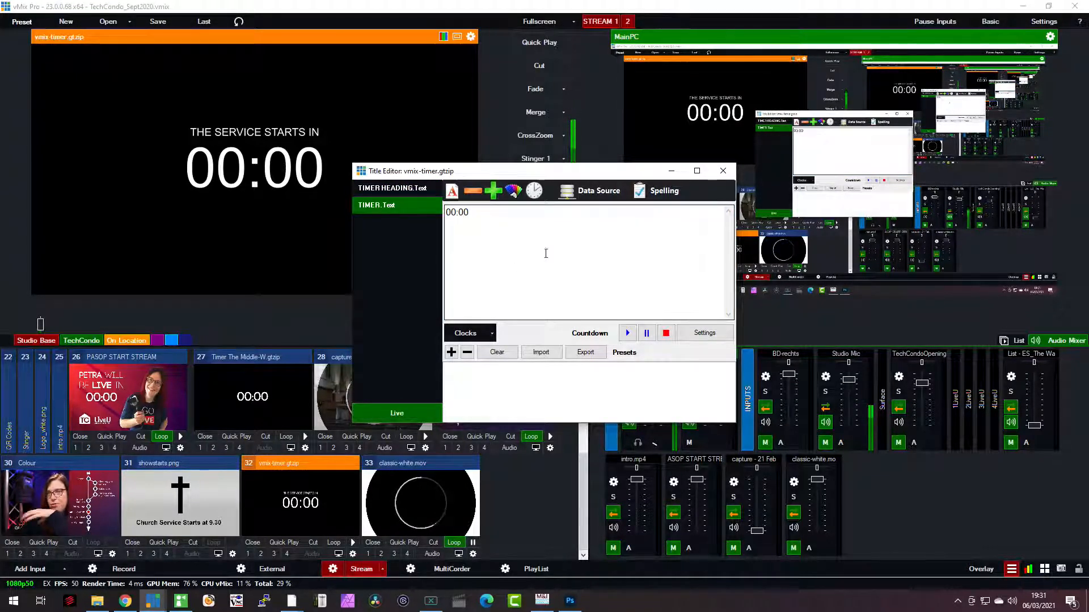
click(698, 338)
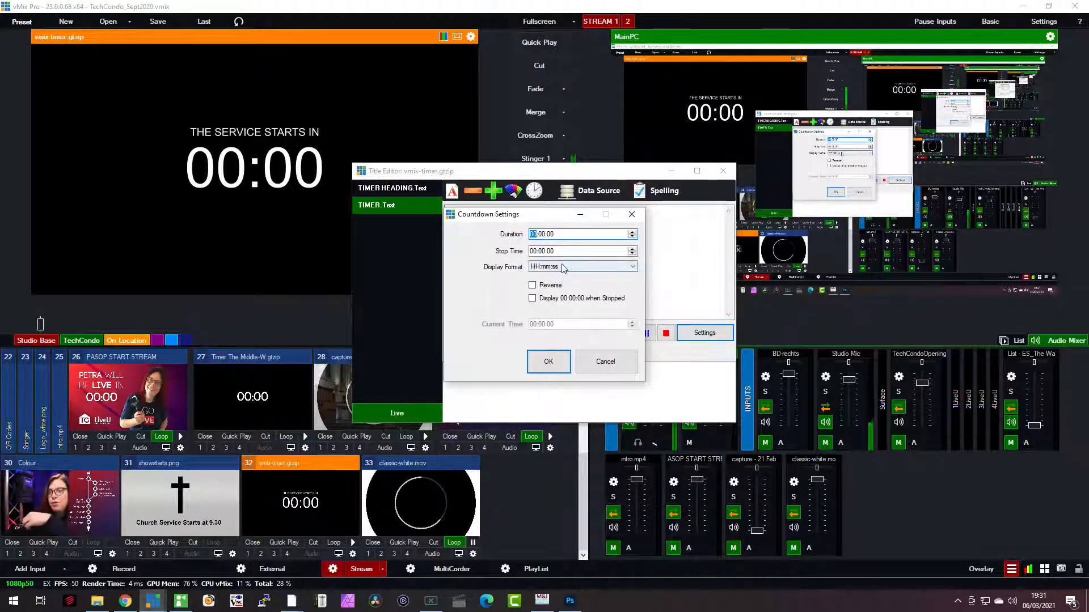
click(595, 270)
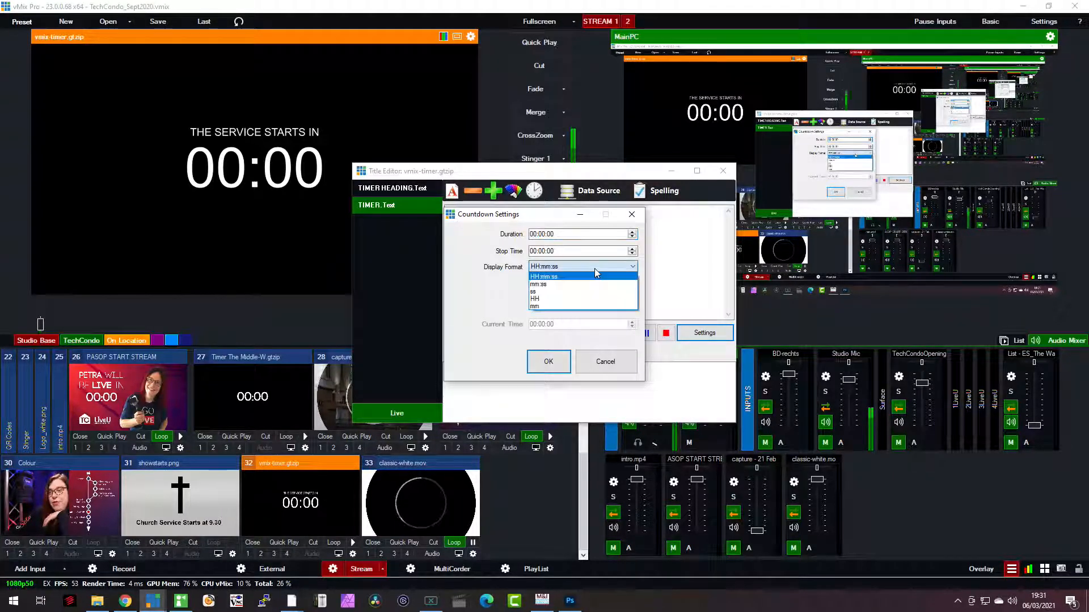
click(556, 290)
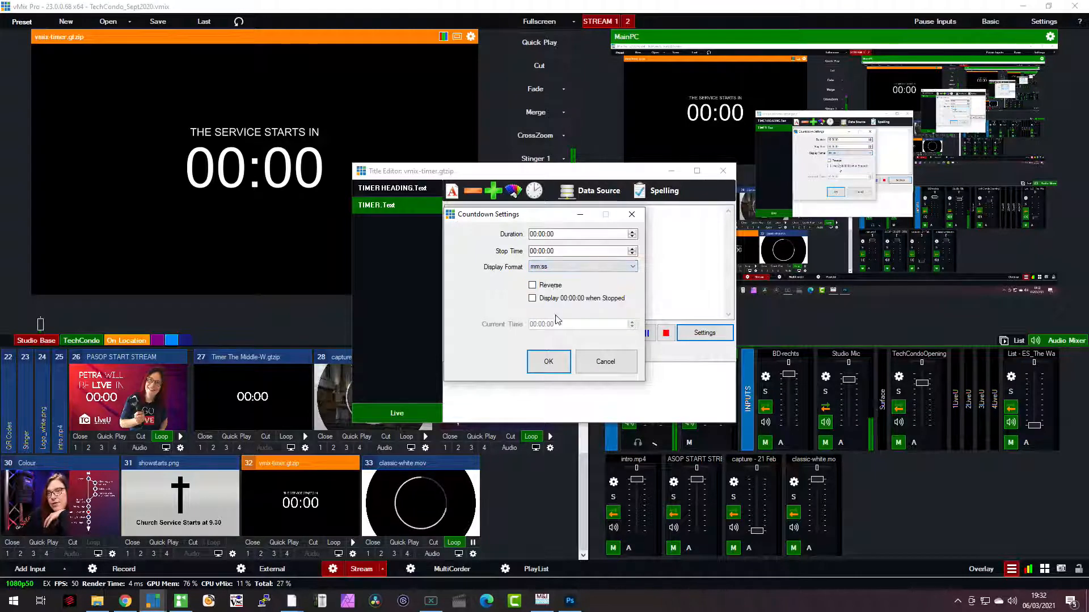
click(542, 234)
text(10)
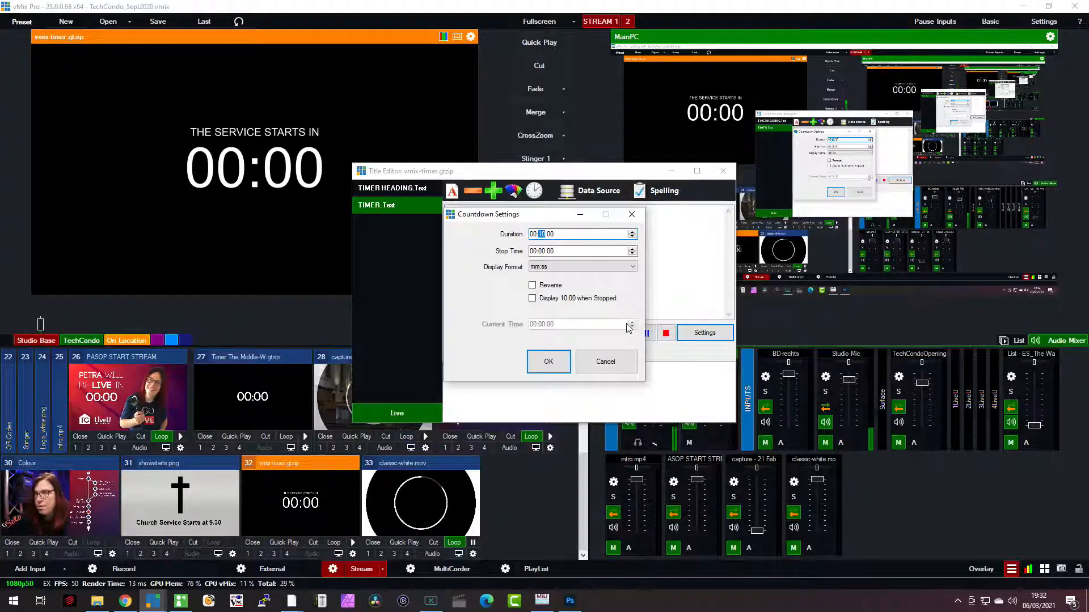
click(549, 363)
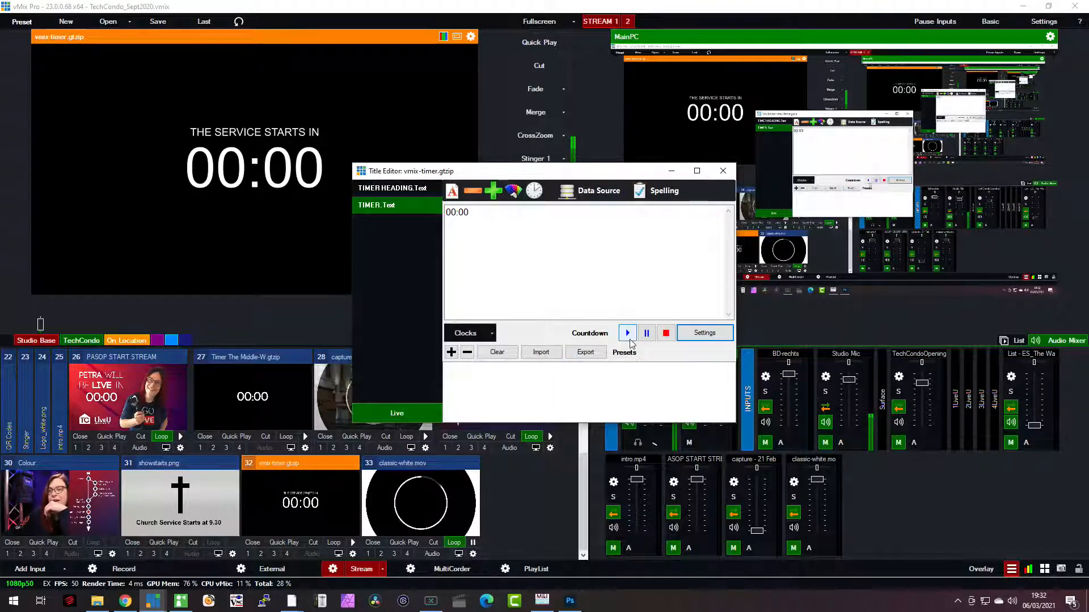
- Start the timer's countdown and close the title editor
click(628, 338)
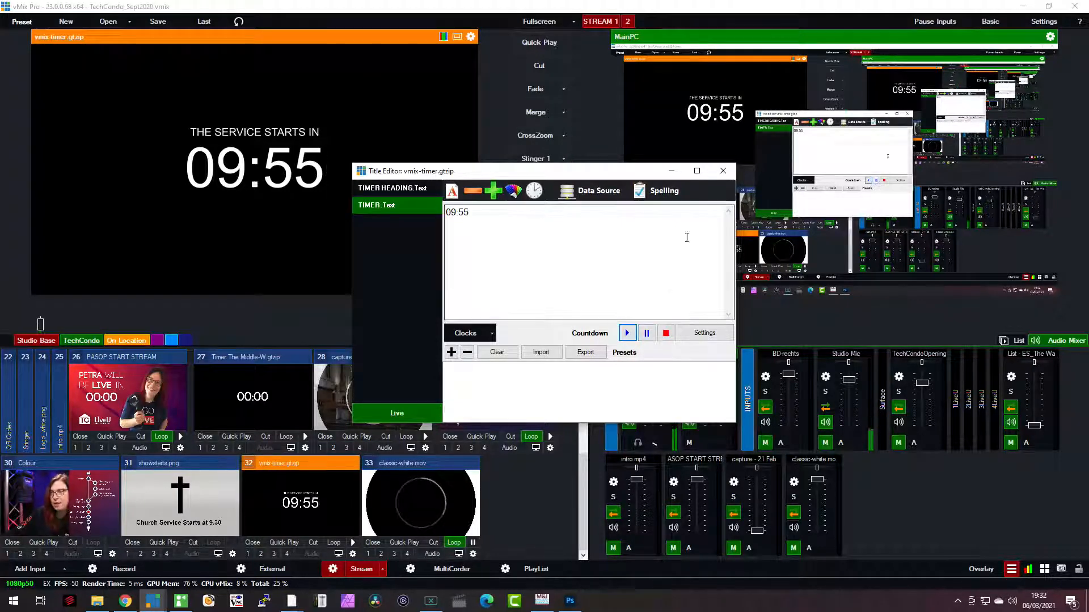
click(723, 171)
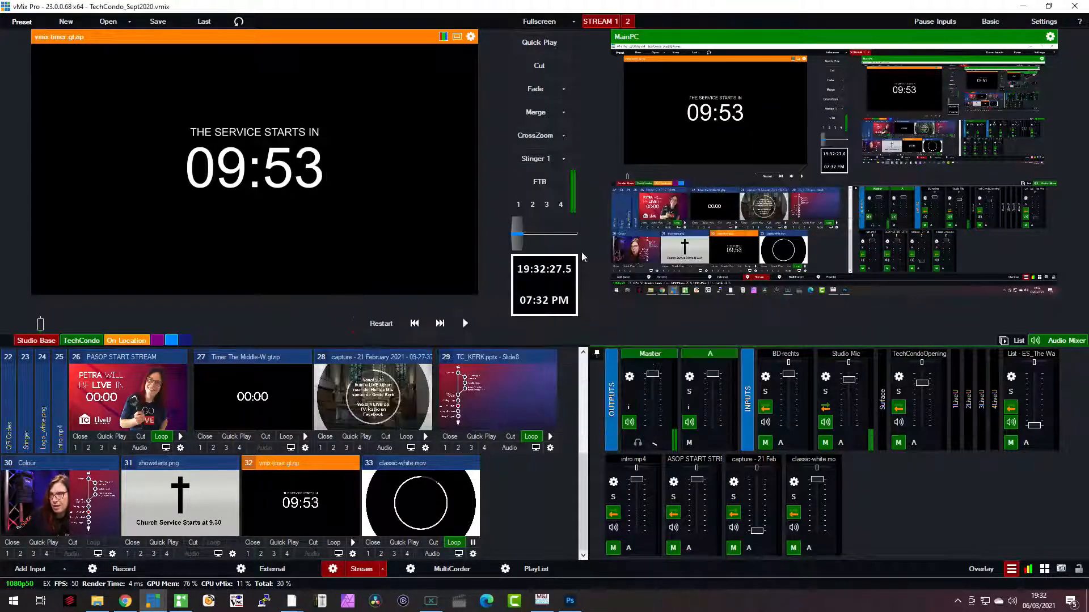
scroll(136, 457, up, 3)
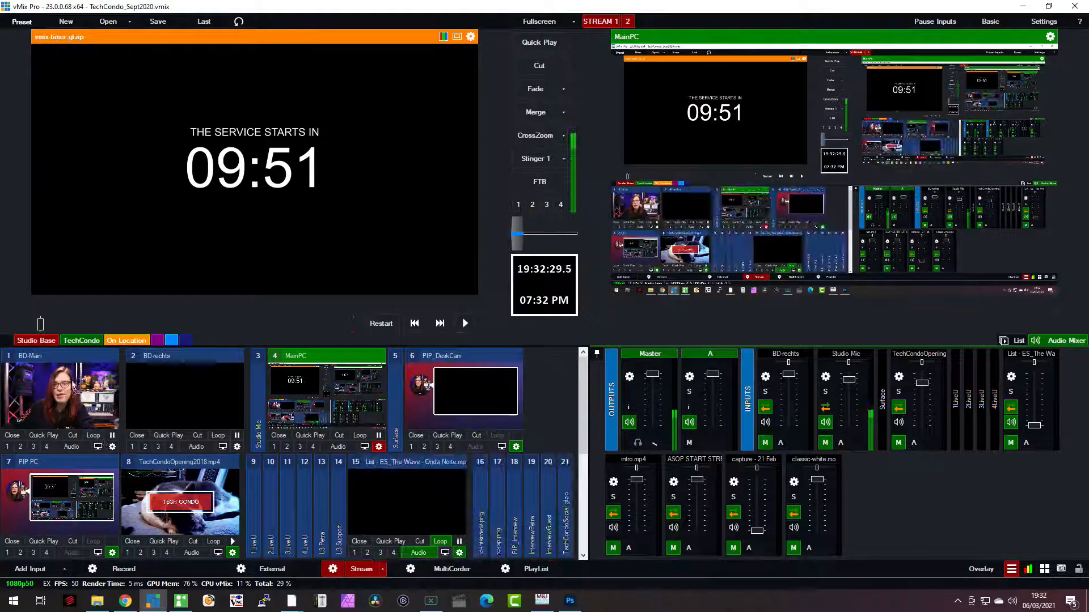
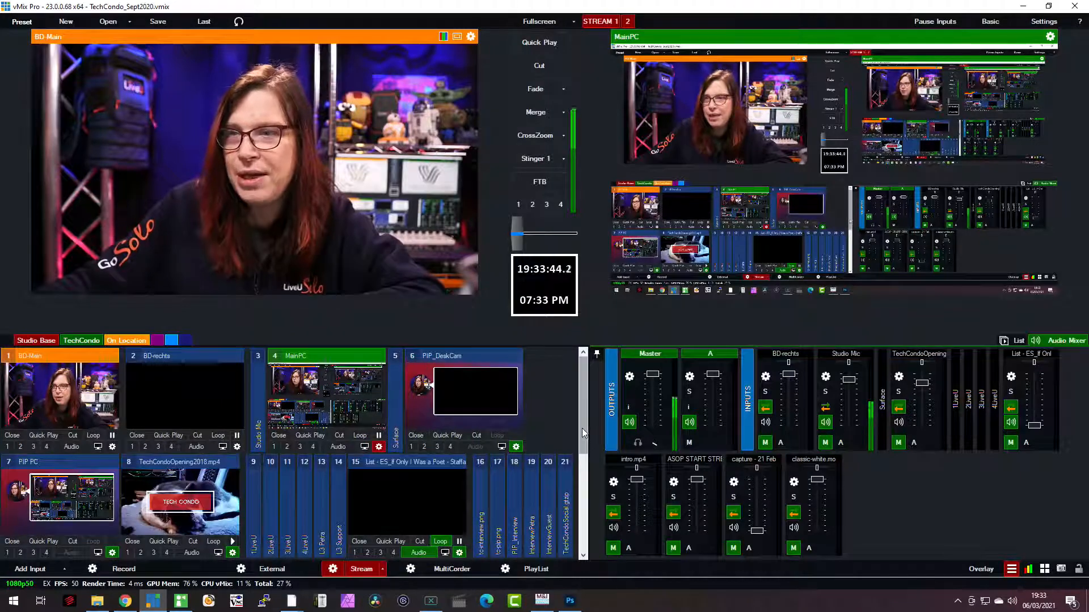
- Add a transparent Colour input as input 34
drag(580, 427, 586, 538)
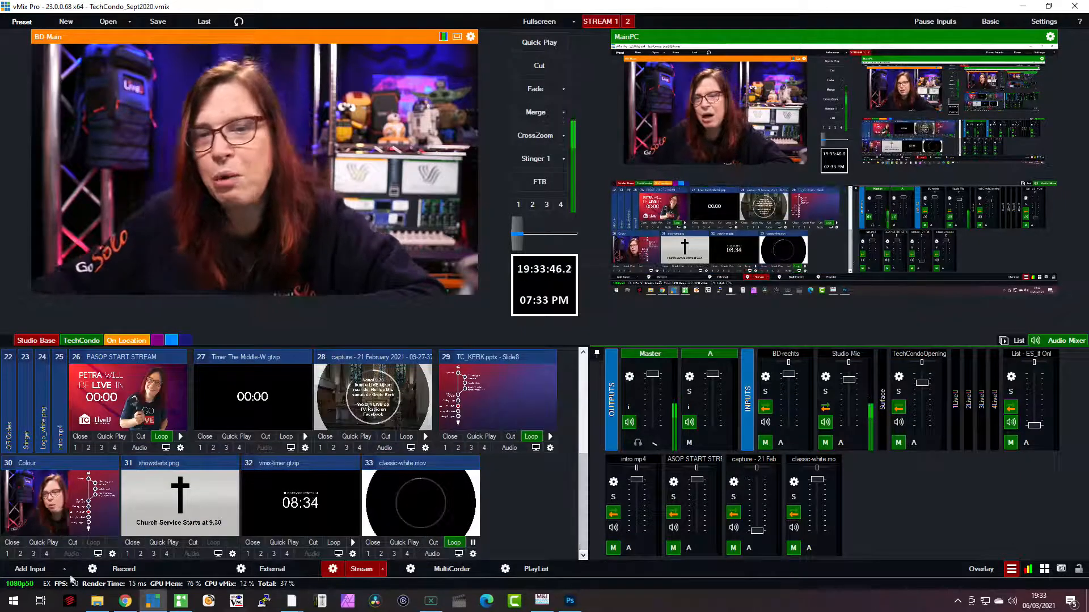
click(28, 569)
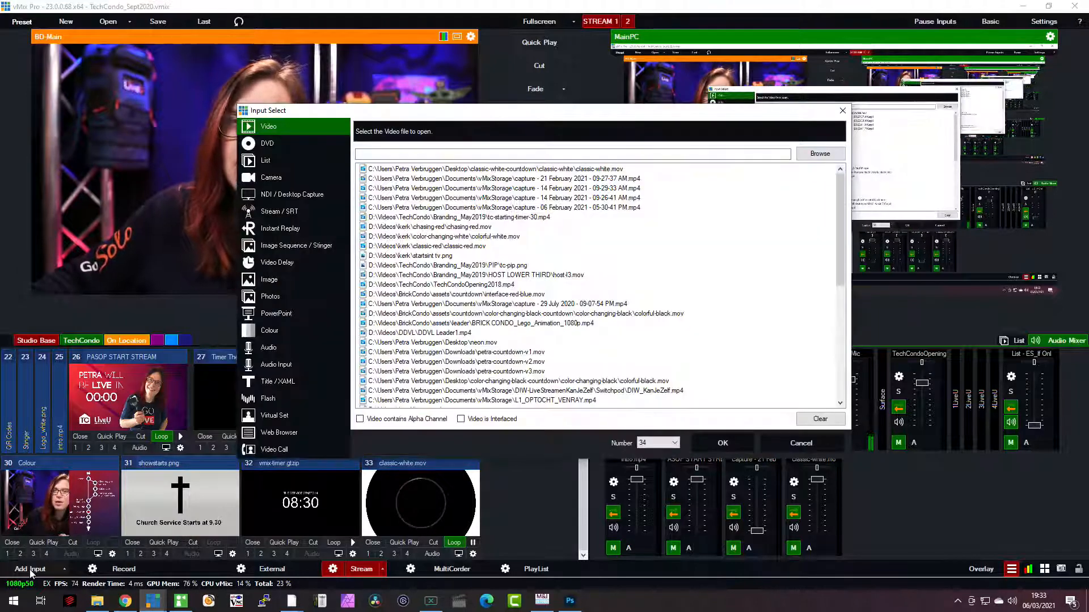
click(278, 331)
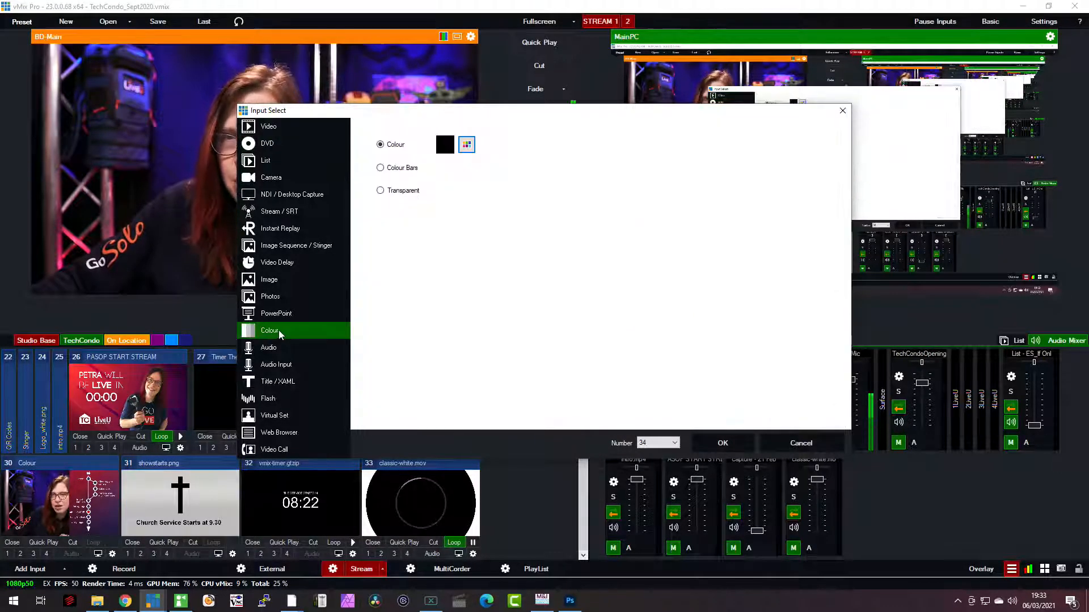
click(393, 192)
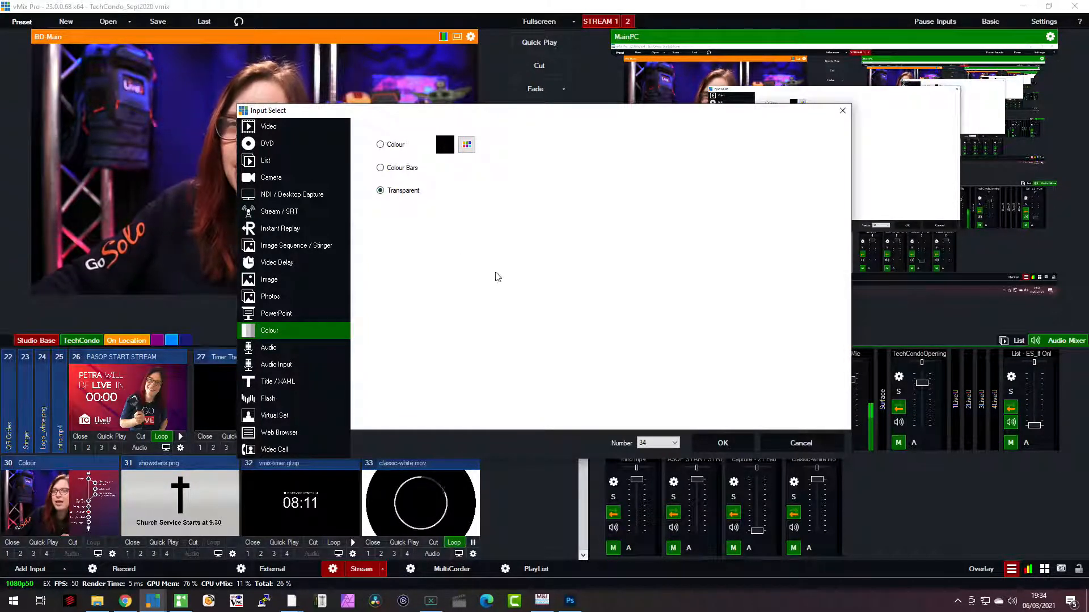
click(725, 443)
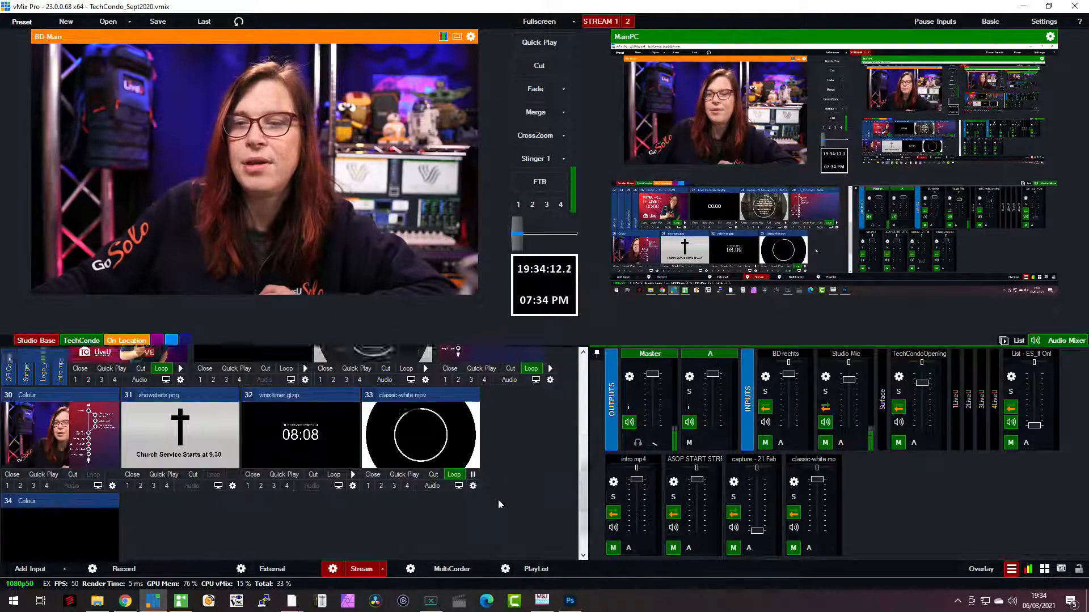
- Assign 33 classic-white.mov to layer 2 in the multi-view of Colour input 34
scroll(499, 505, down, 2)
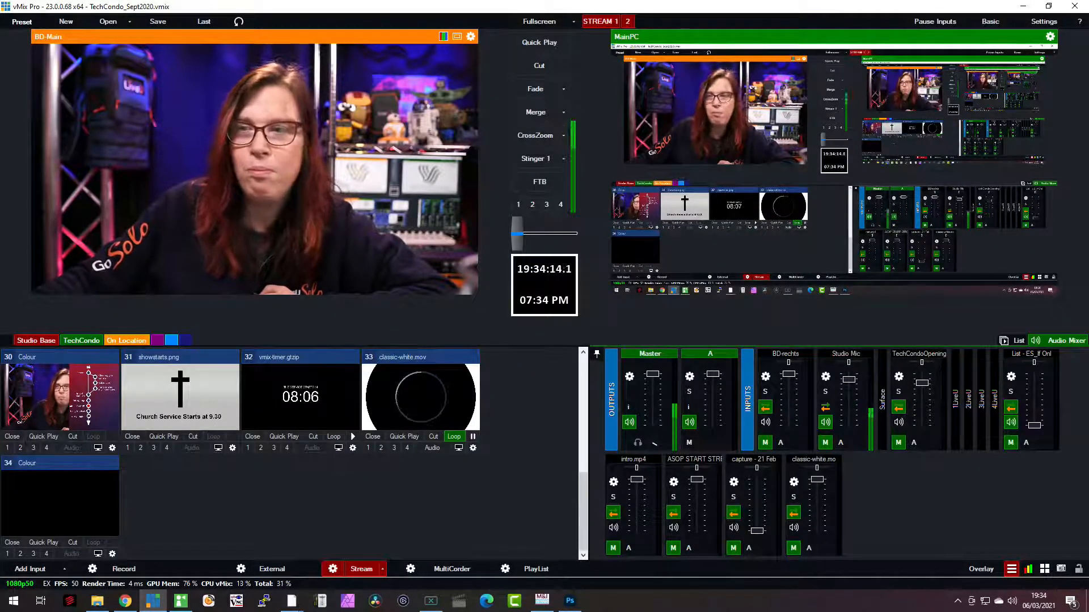
click(112, 554)
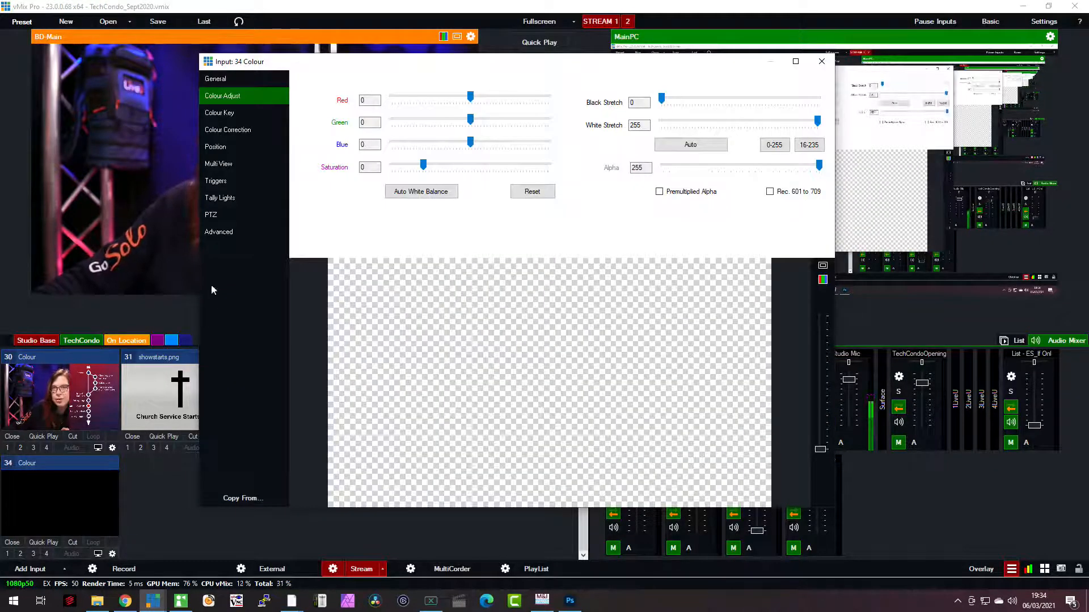
click(218, 163)
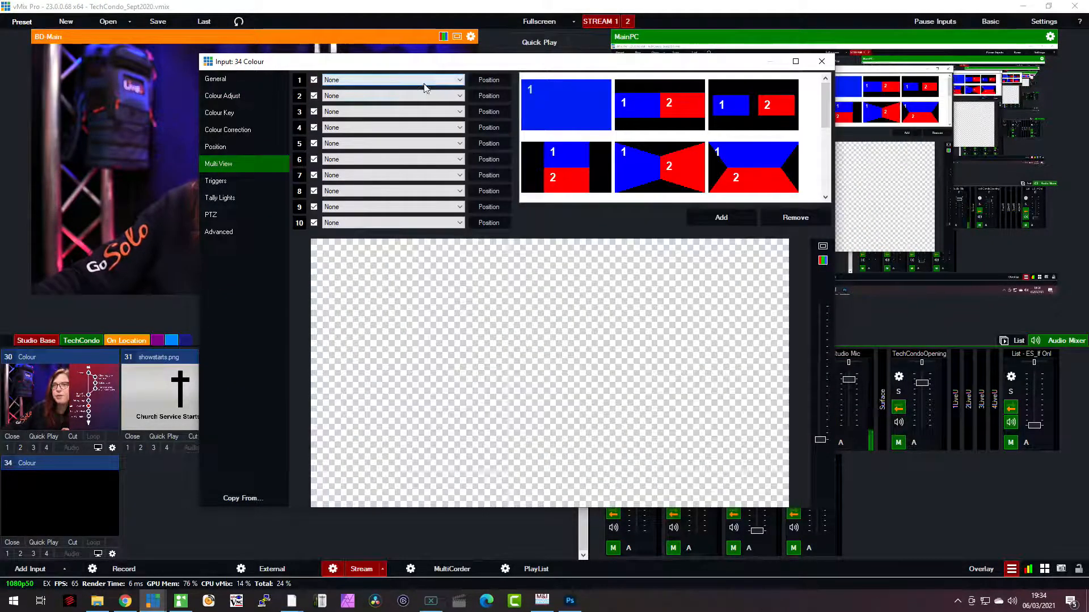
click(460, 96)
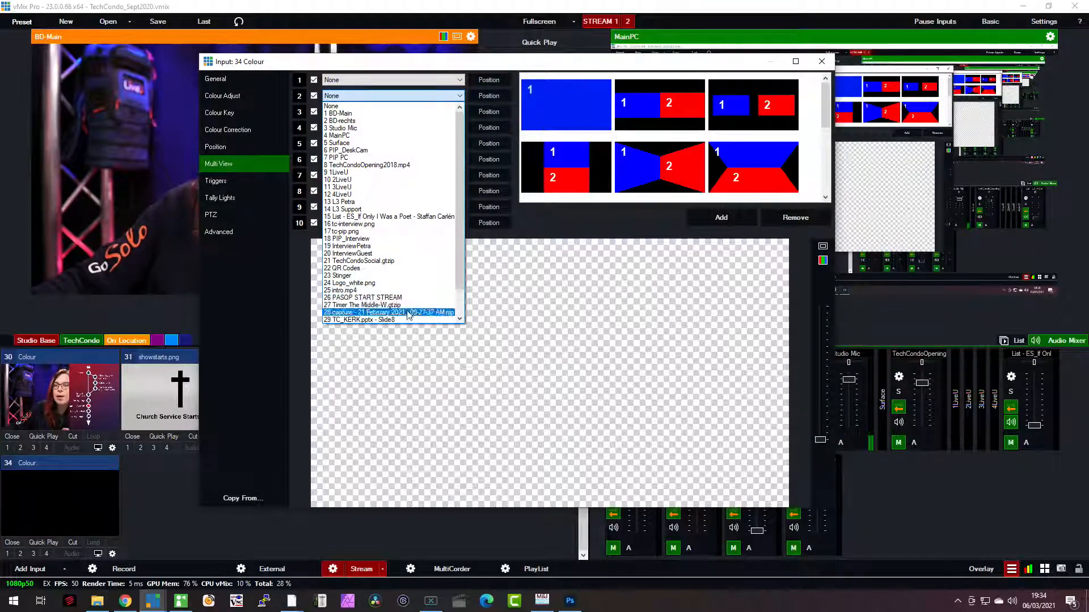
scroll(397, 309, down, 2)
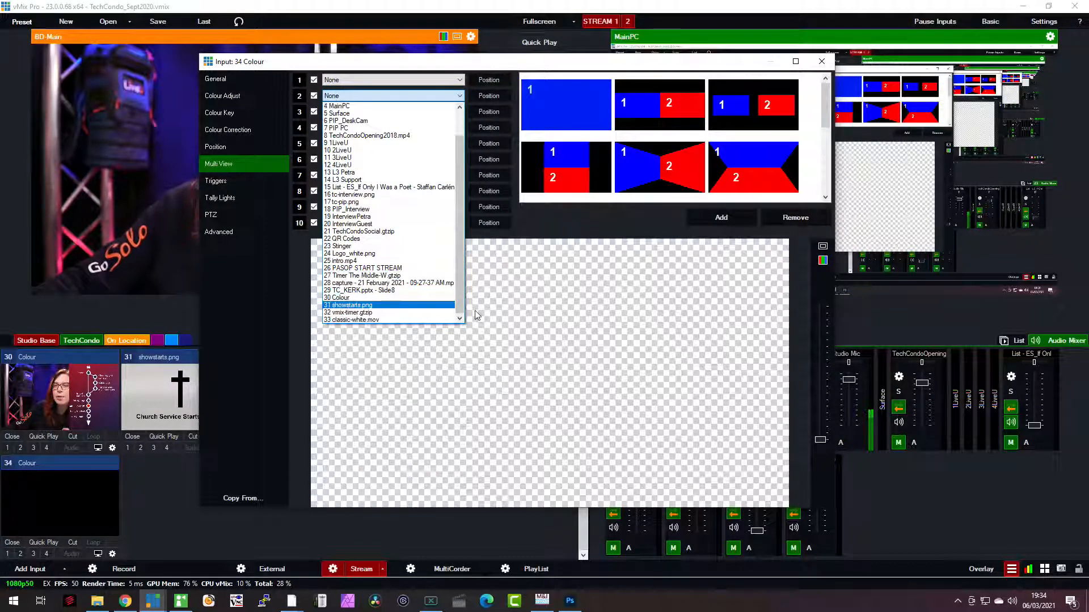
click(376, 320)
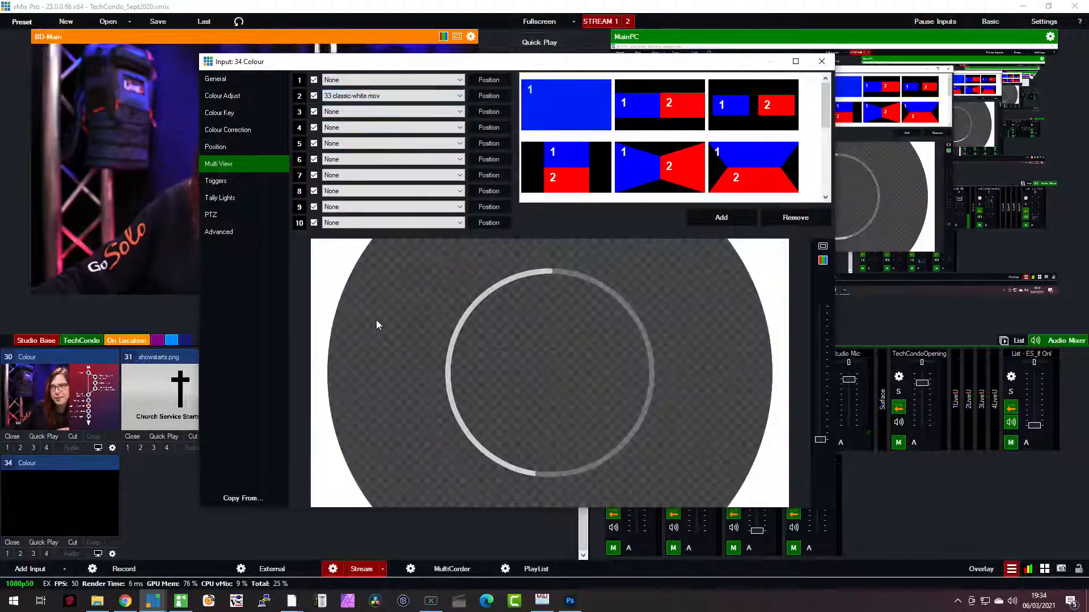
- Assign 32 vmix-timer.gtzip to multi-view layer 3 above the animated background and close the input settings
click(461, 112)
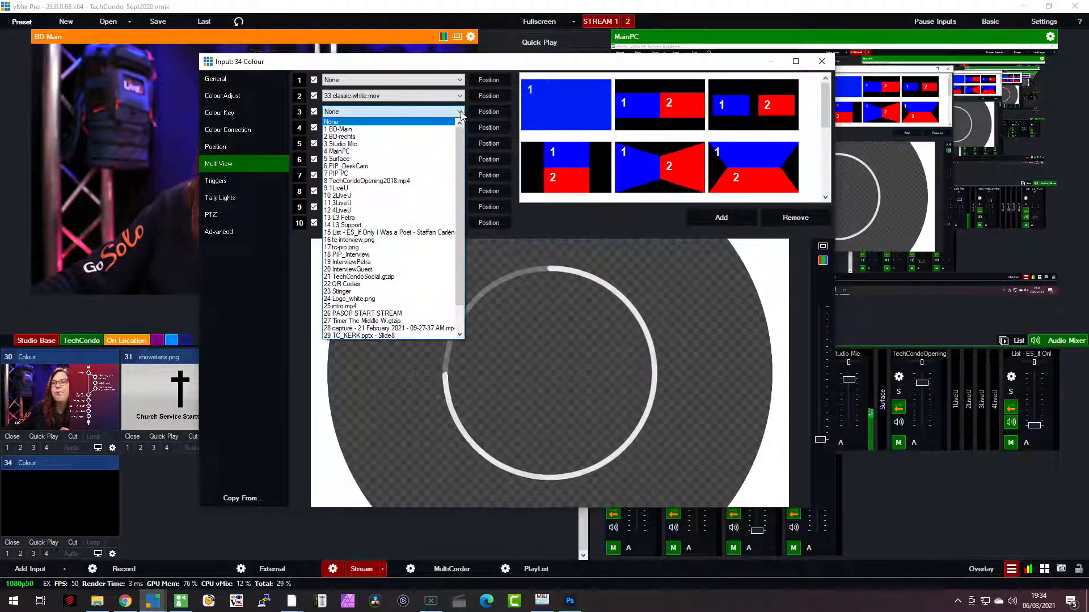
scroll(431, 301, down, 2)
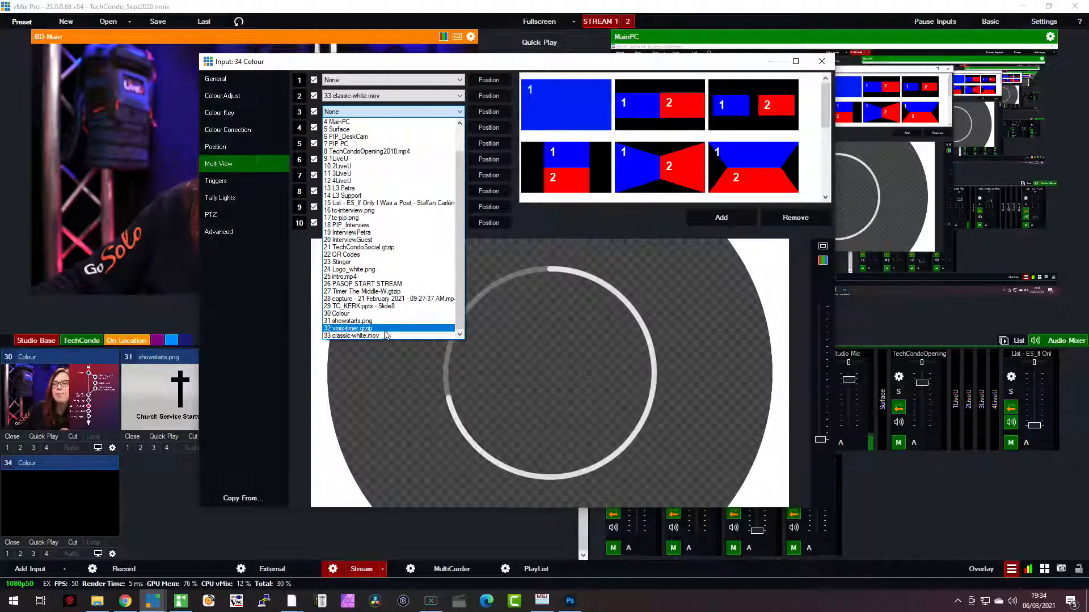
click(379, 331)
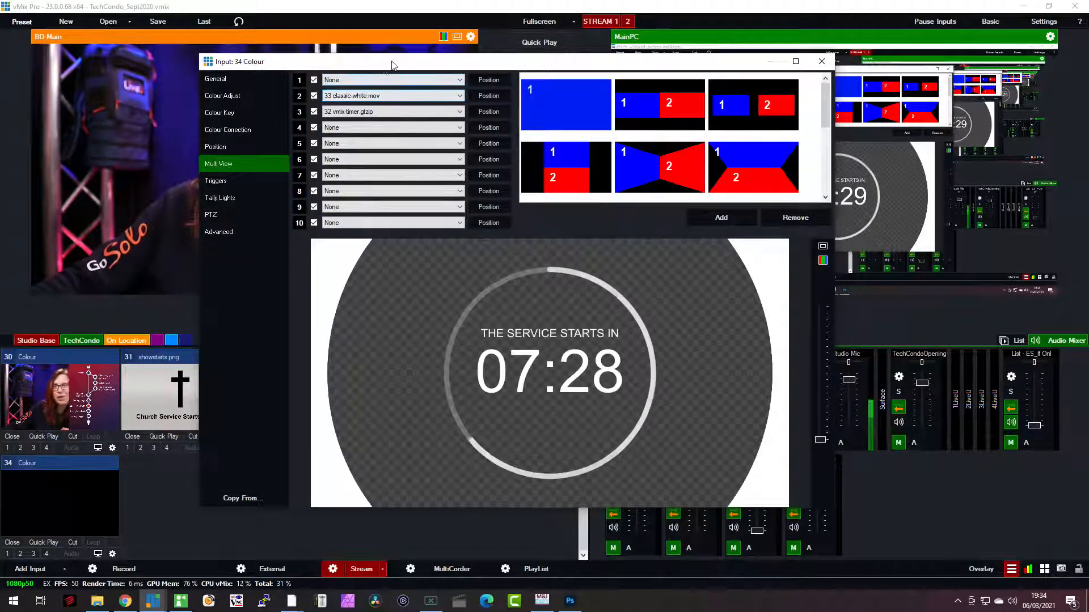
mouse_move(390, 62)
mouse_down()
mouse_move(334, 104)
mouse_move(388, 73)
mouse_move(395, 56)
mouse_up()
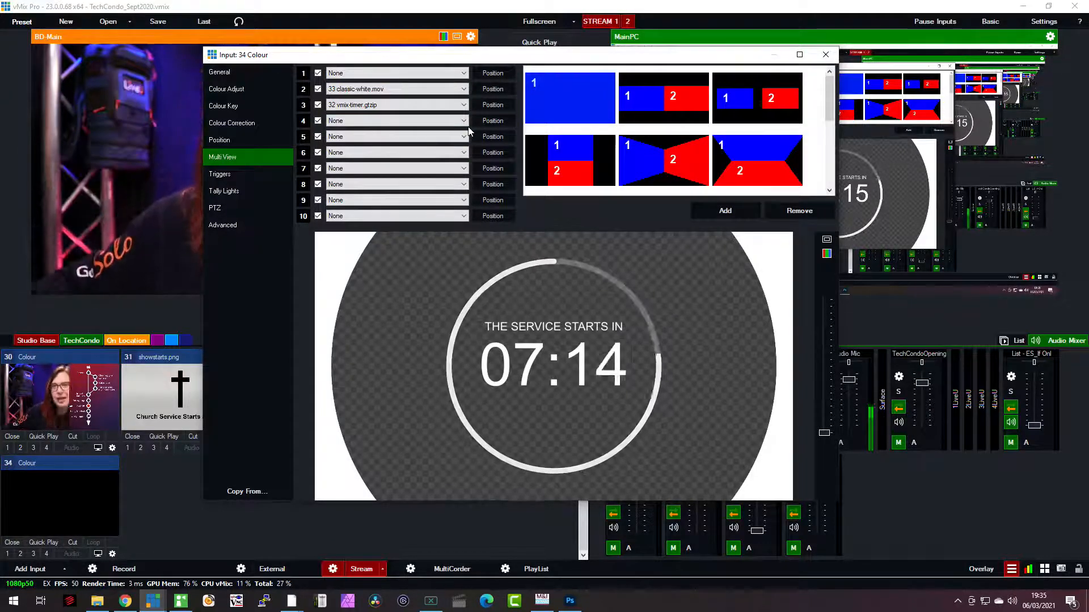
click(825, 55)
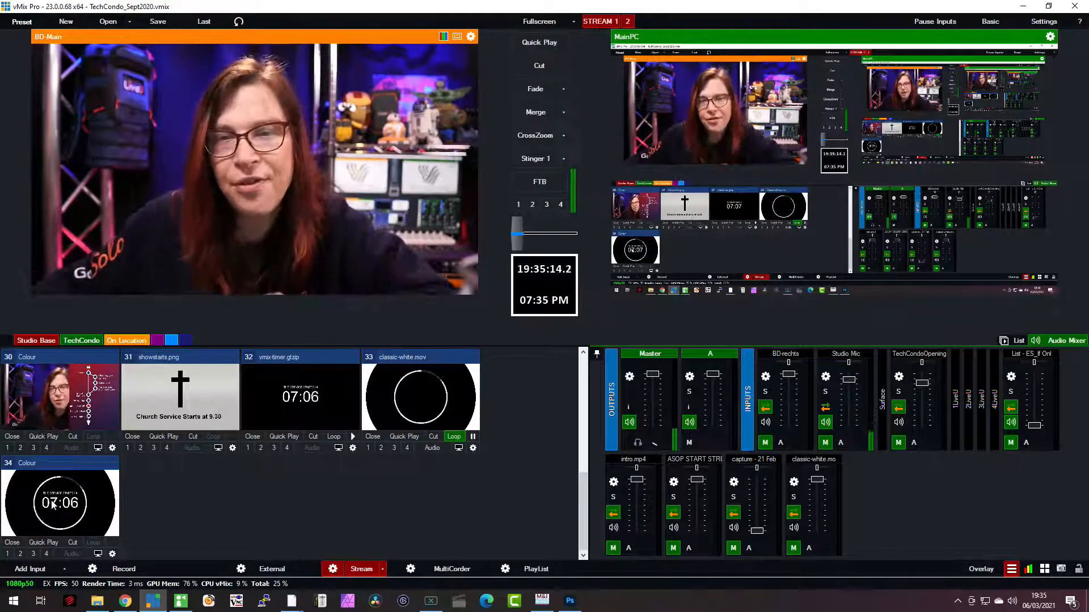
- Test the combined timer input 34 on overlay channel 3, switch the overlay off, and load the input into preview
click(34, 555)
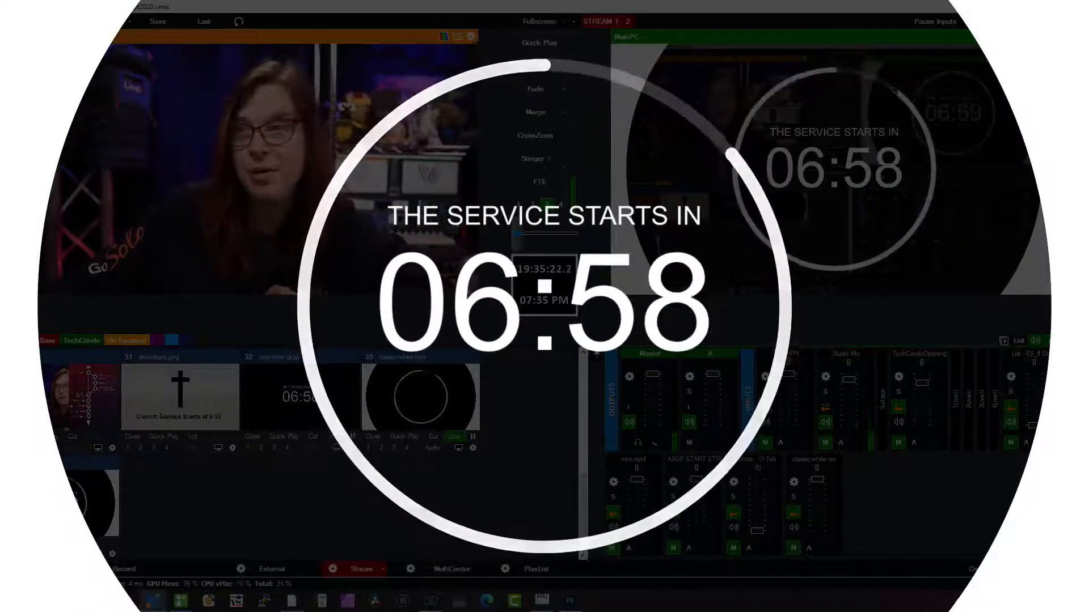
click(37, 555)
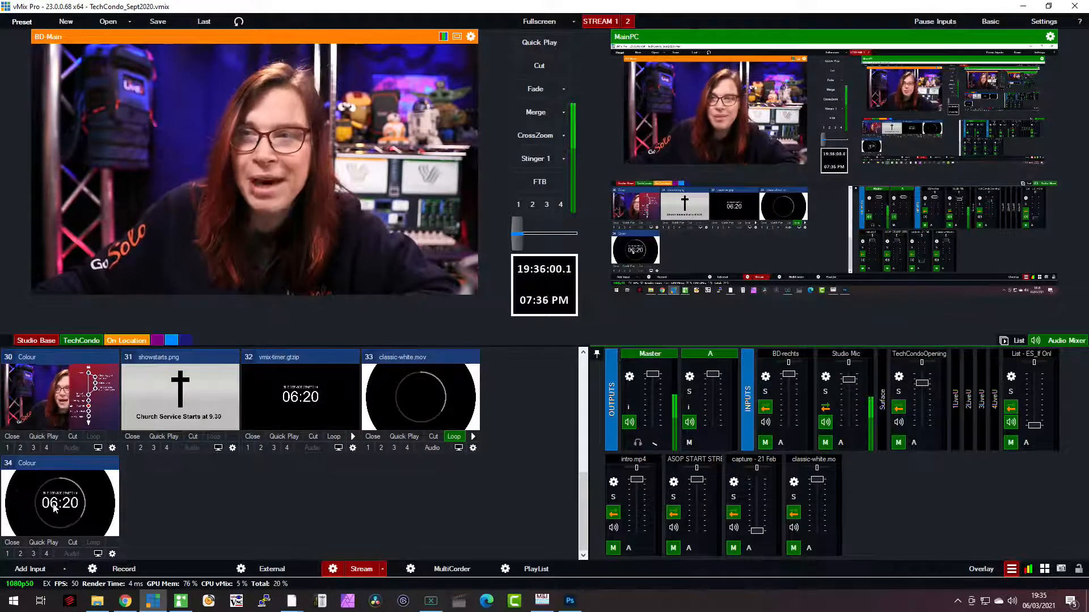
click(28, 510)
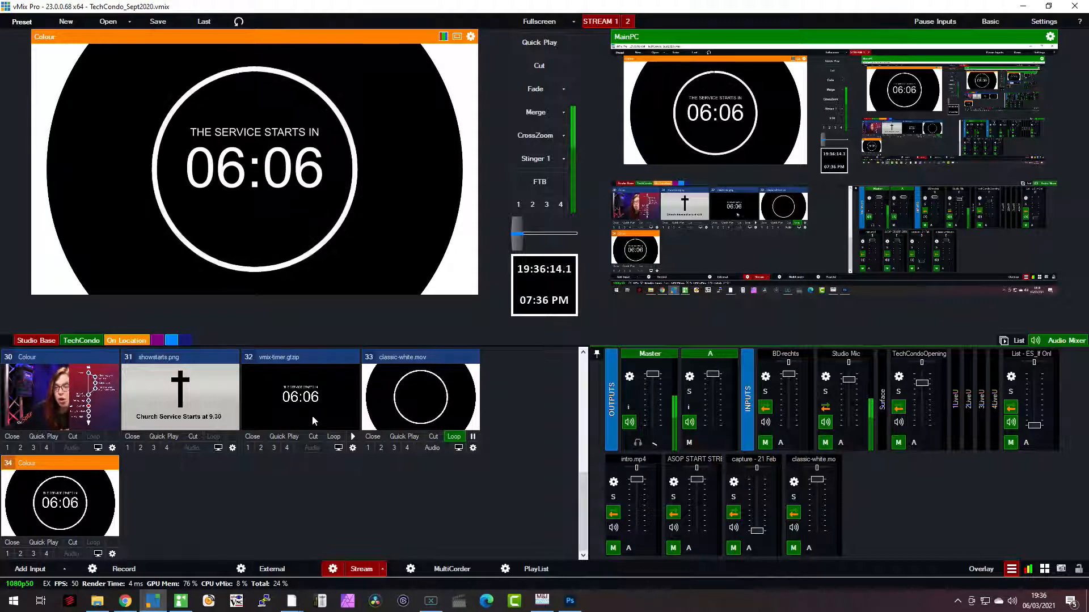
- Load vmix-timer.gtzip into preview and add an OnCountdownCompleted trigger to it with the function OverlayInput3Out
click(295, 397)
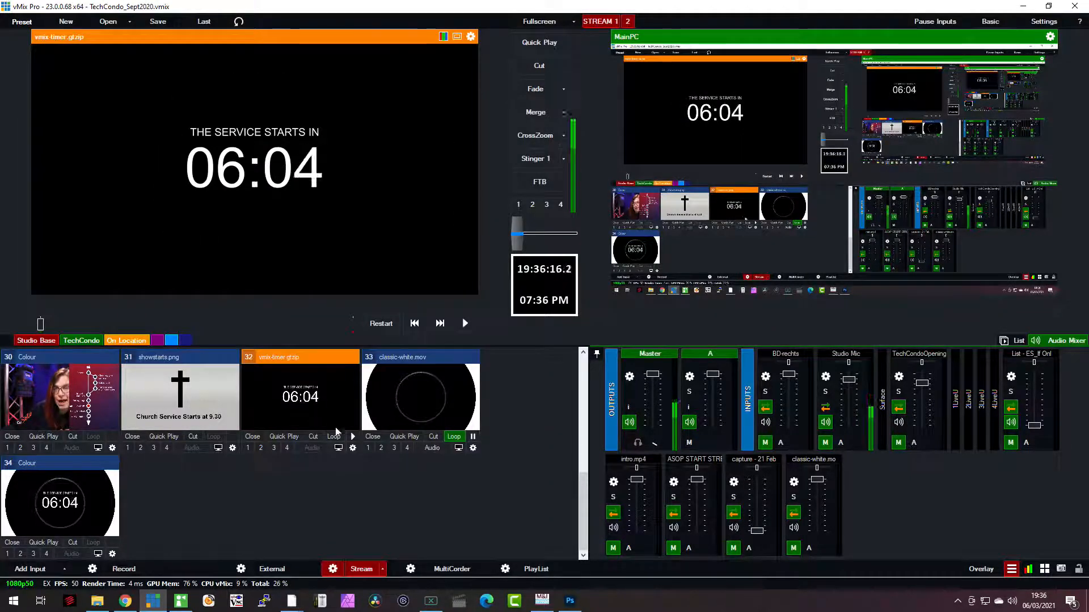
click(353, 449)
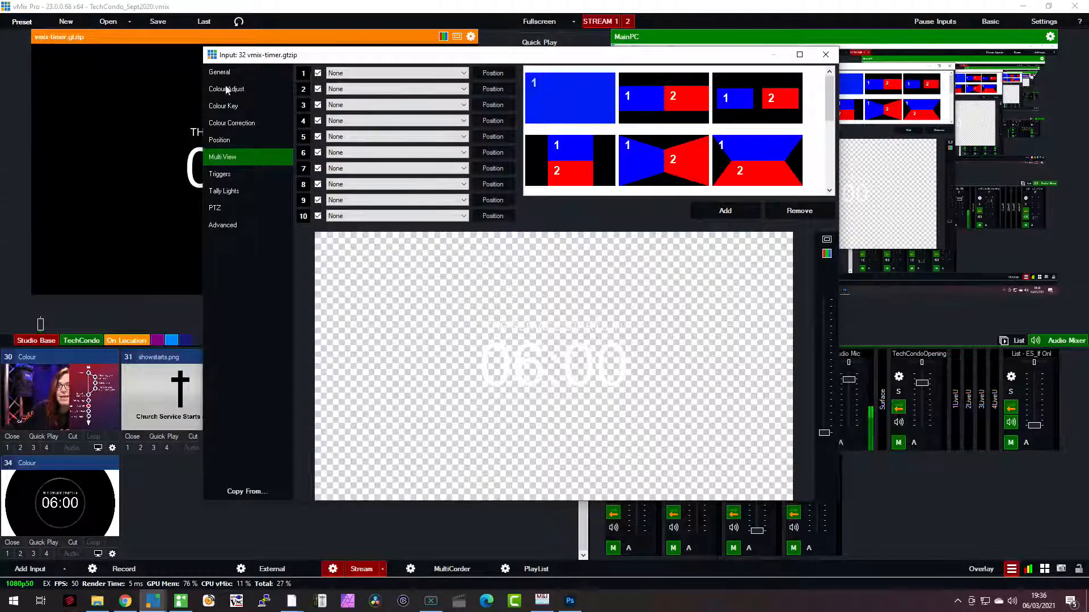
click(220, 175)
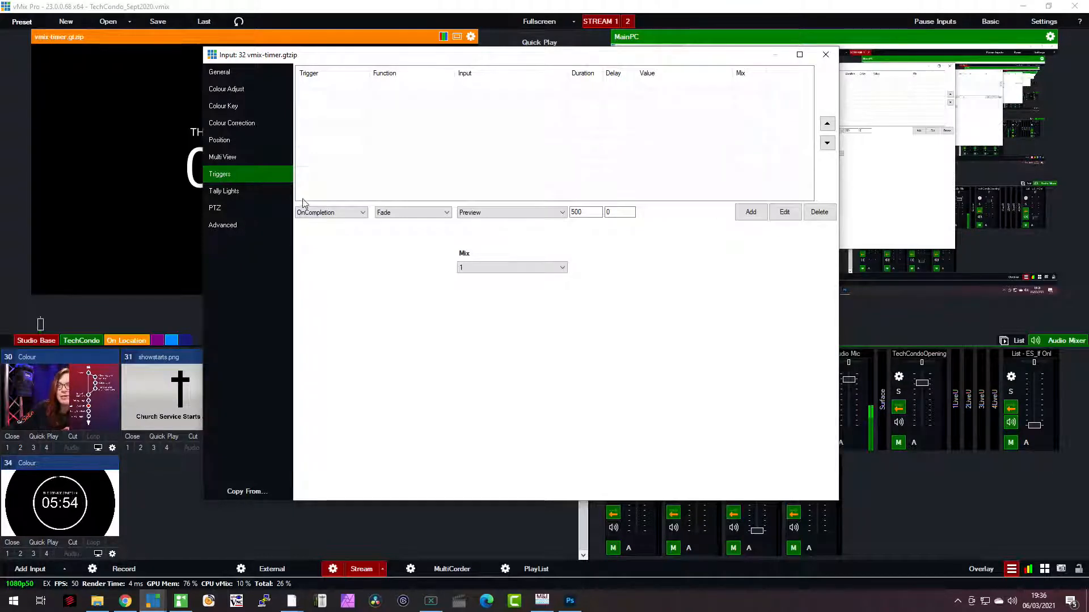
click(329, 212)
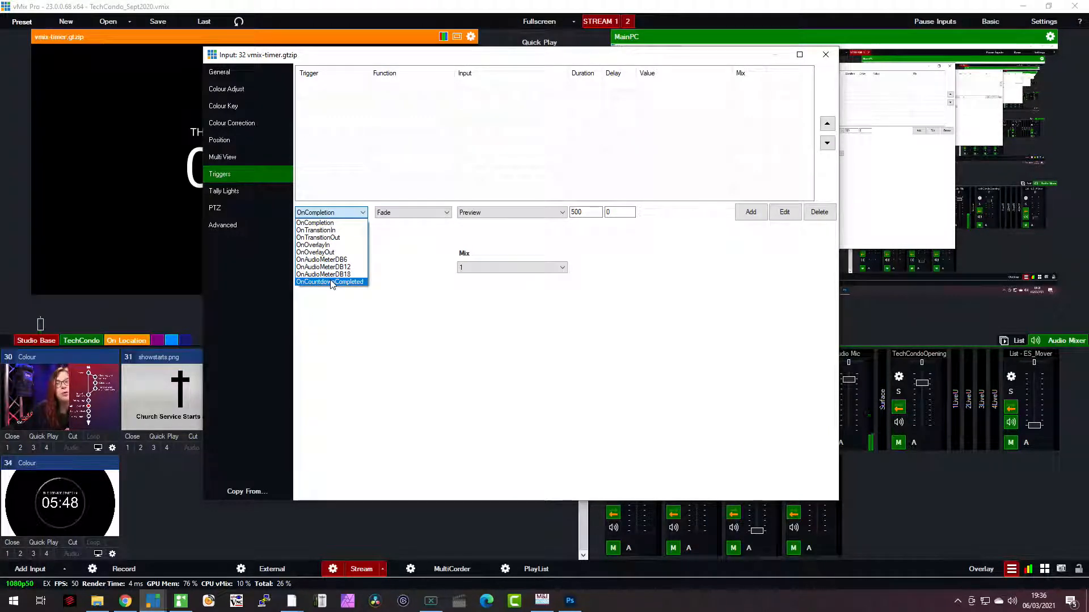
click(331, 282)
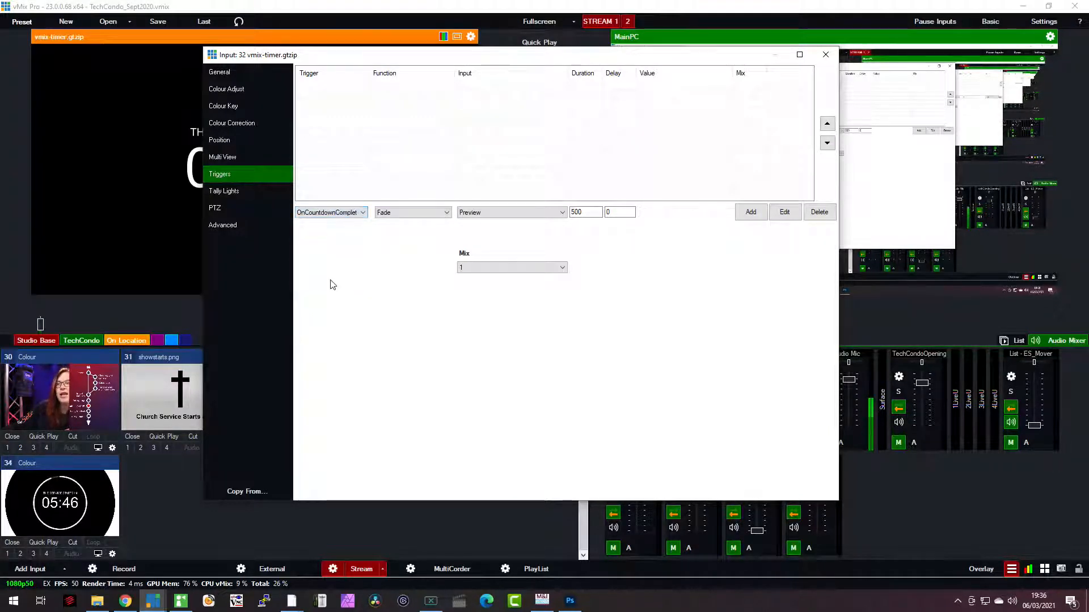
click(436, 215)
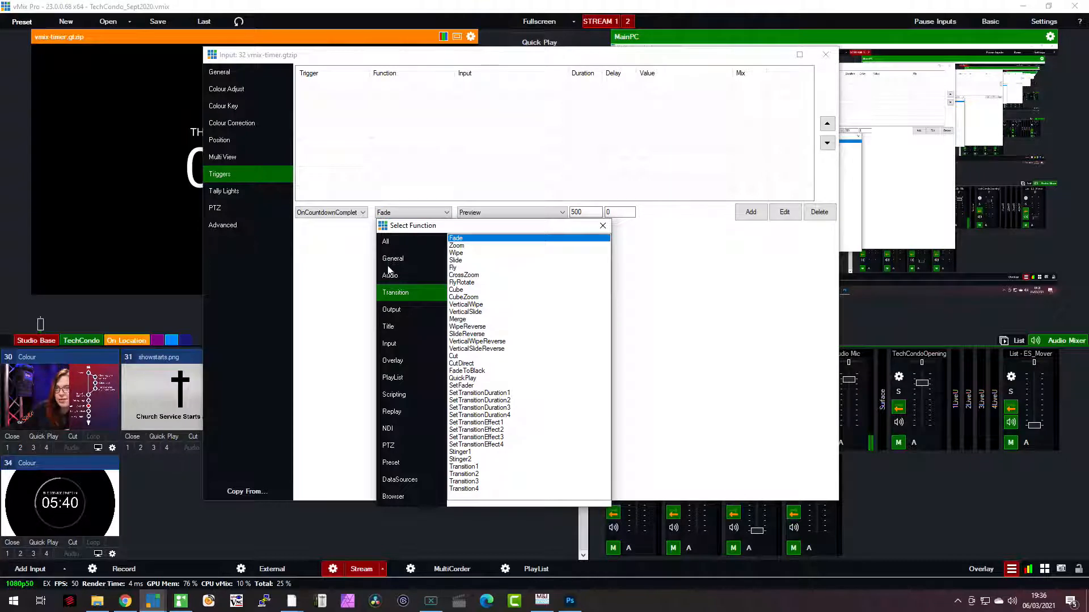
drag(408, 235, 415, 174)
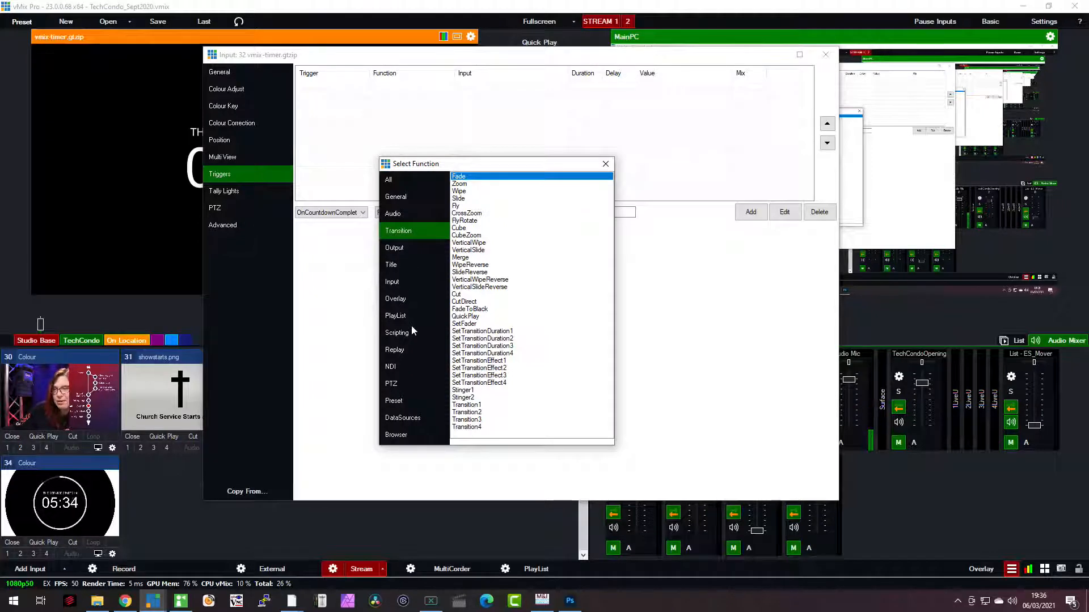
click(399, 300)
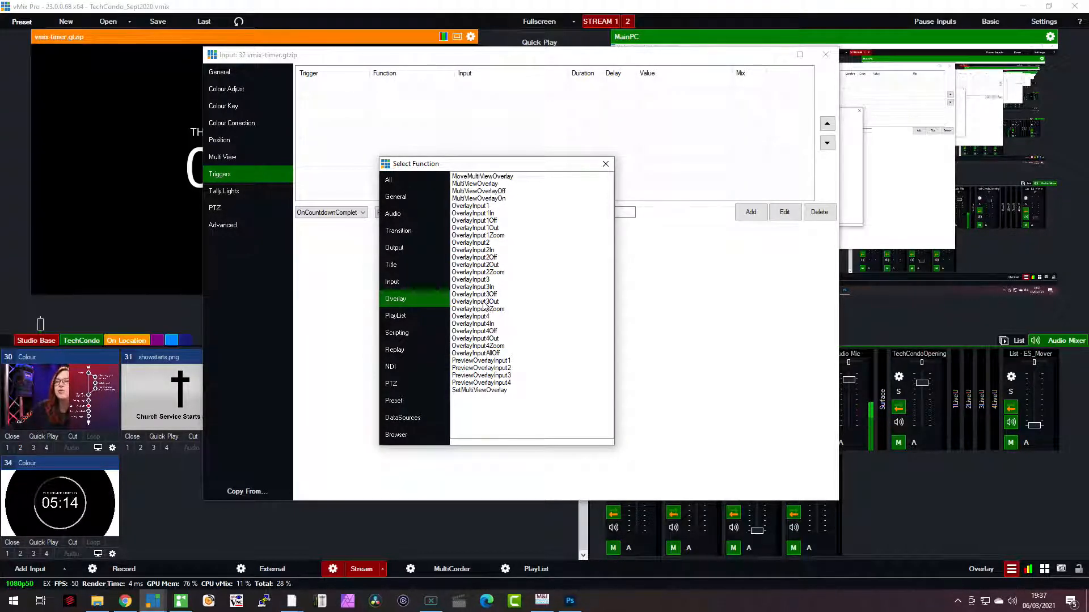
double_click(483, 302)
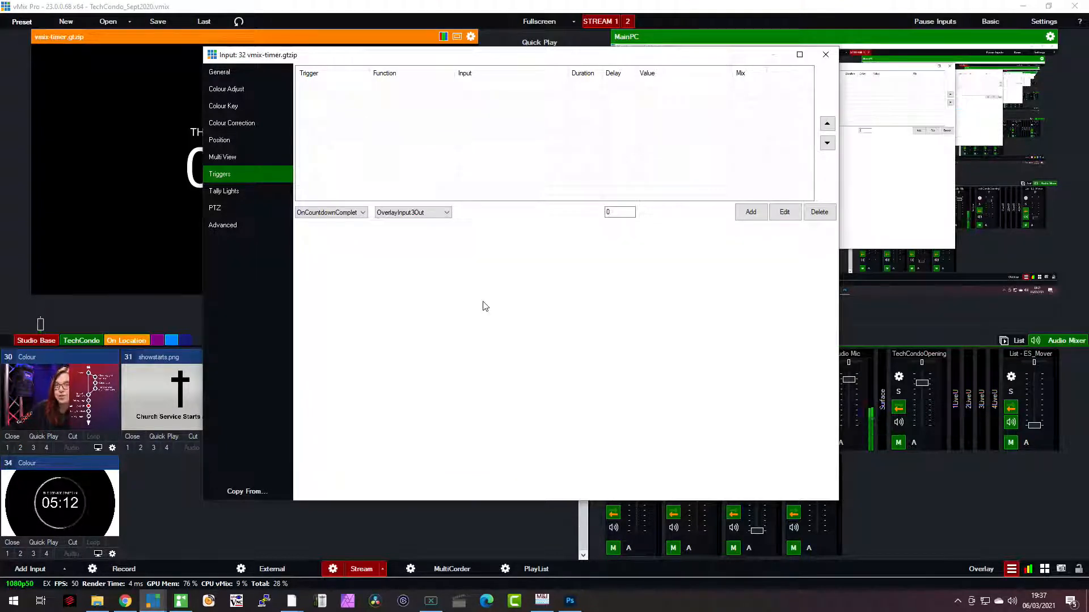
click(754, 216)
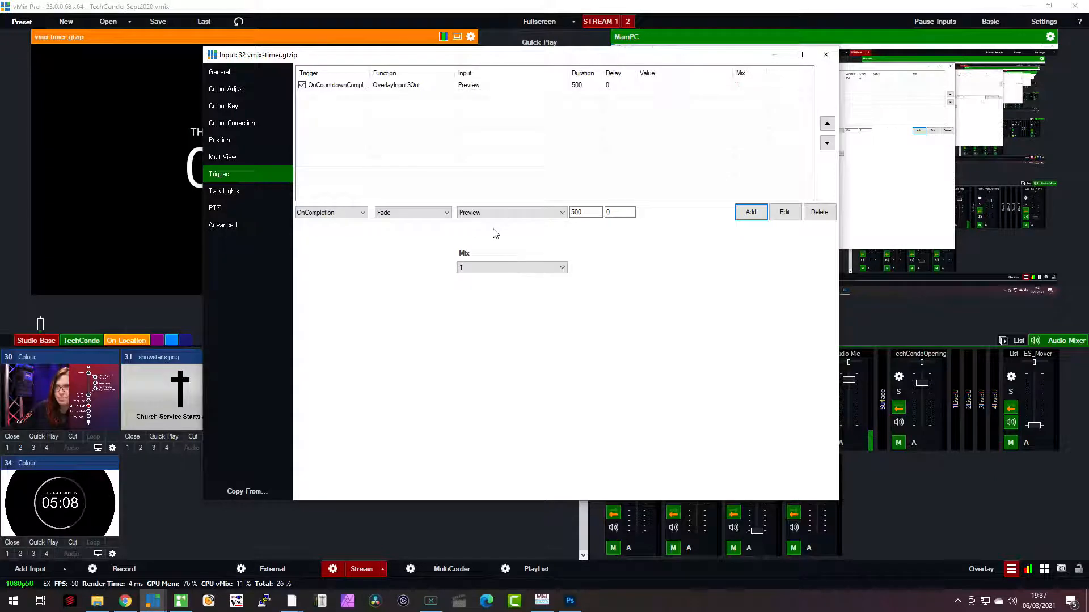
- Add a second OnCountdownCompleted trigger that performs a Cut to 1 BD-Main, and close the timer's input settings
click(359, 213)
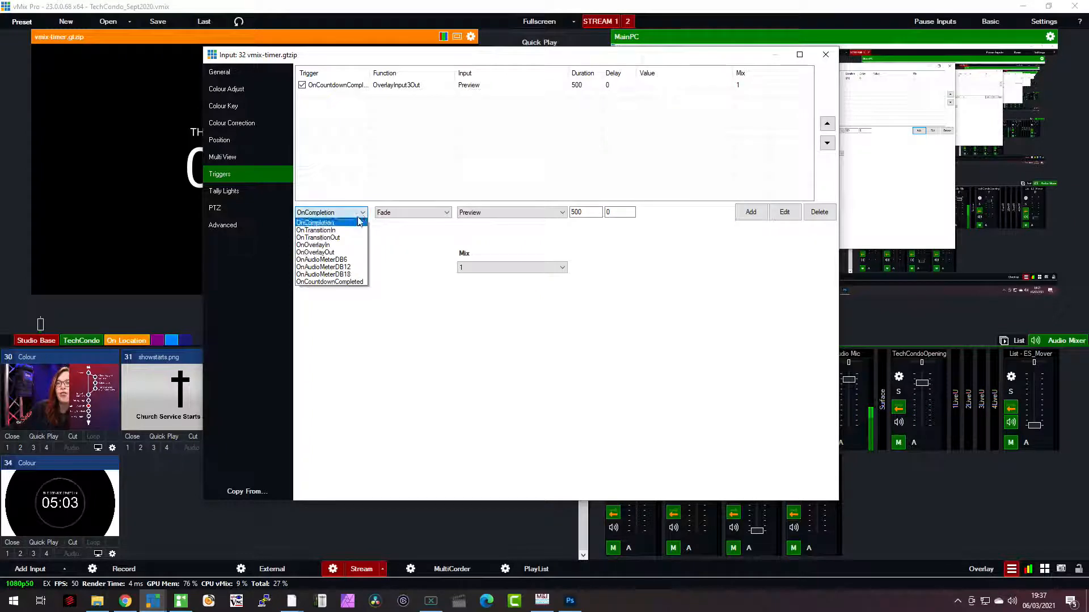
click(348, 282)
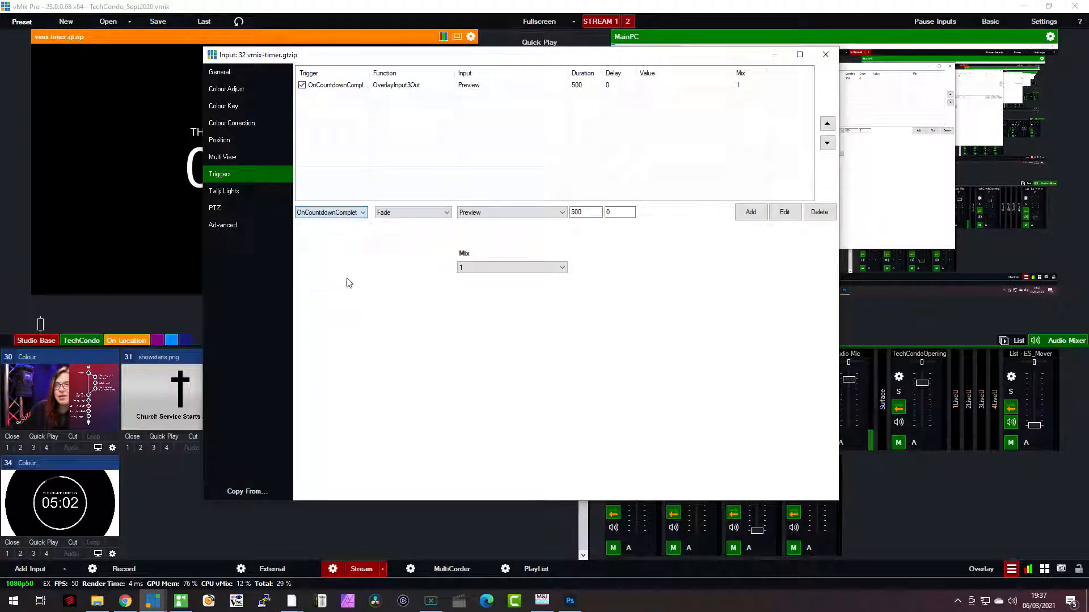
click(434, 215)
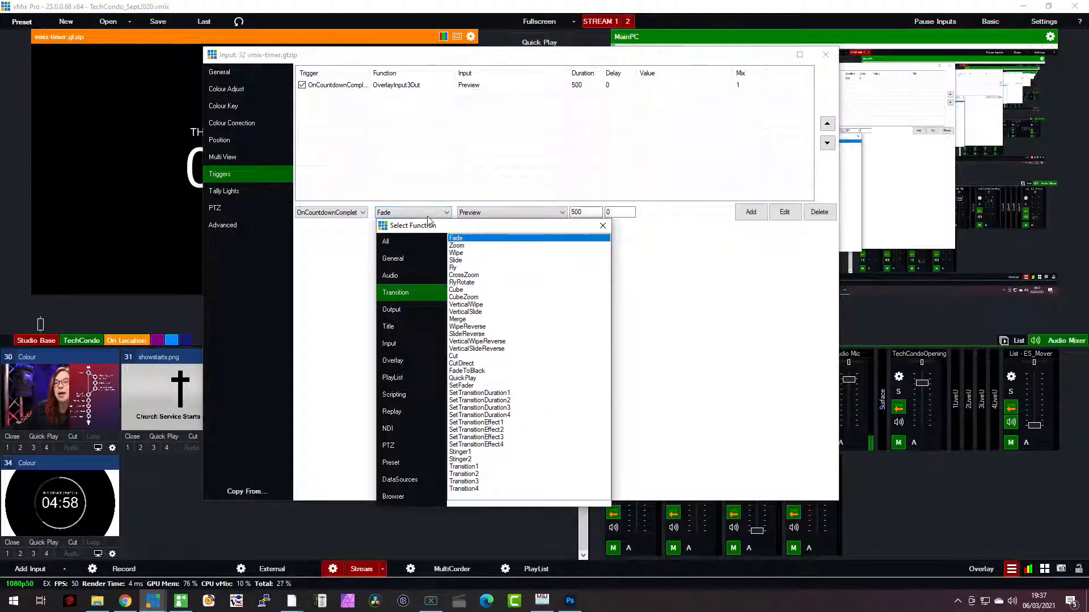
double_click(459, 356)
click(502, 219)
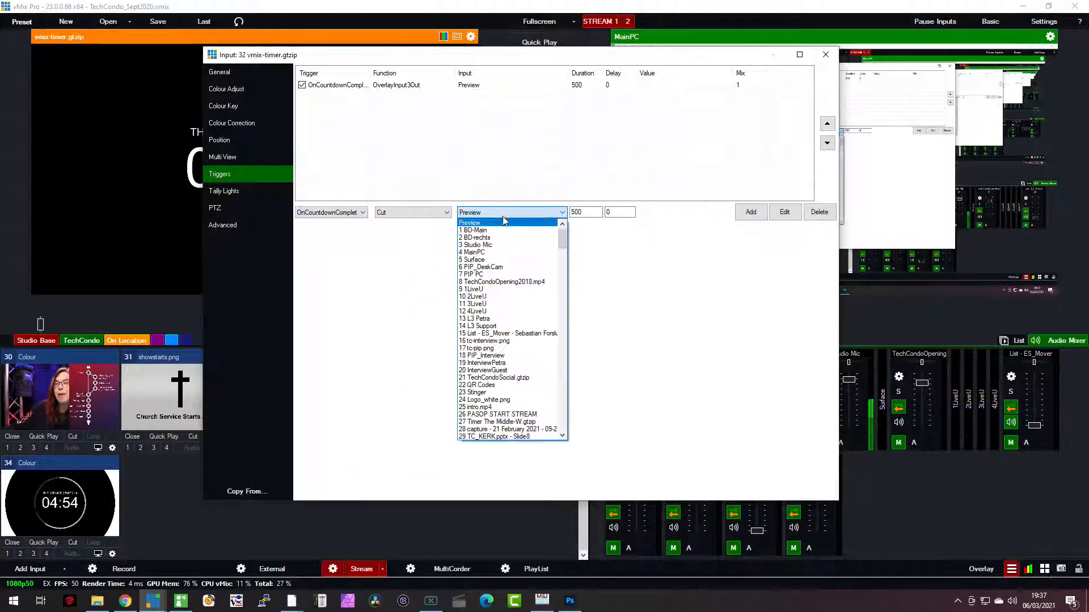
click(501, 232)
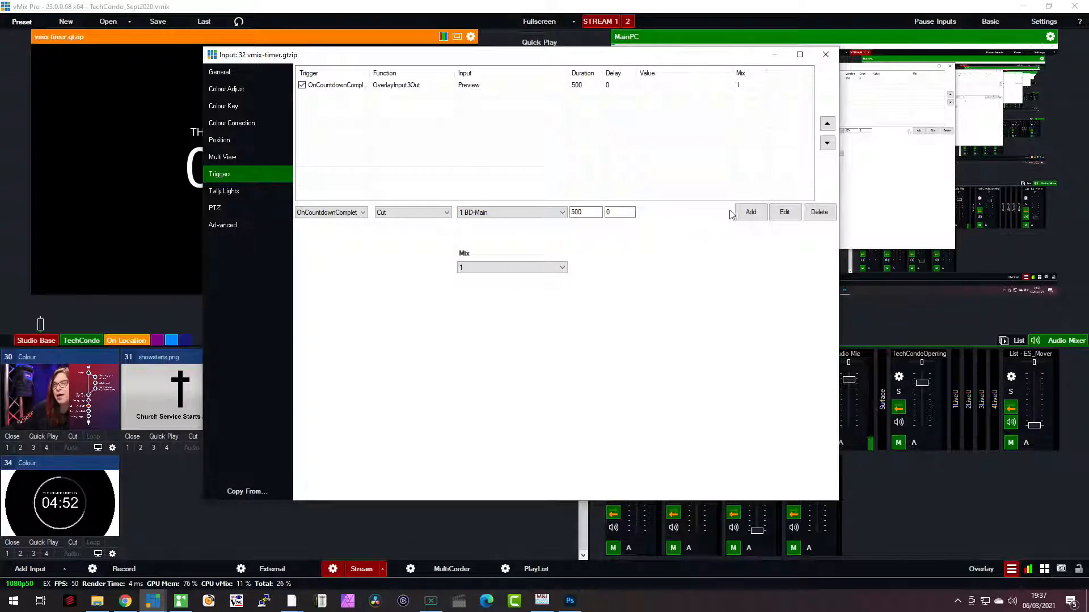
click(750, 213)
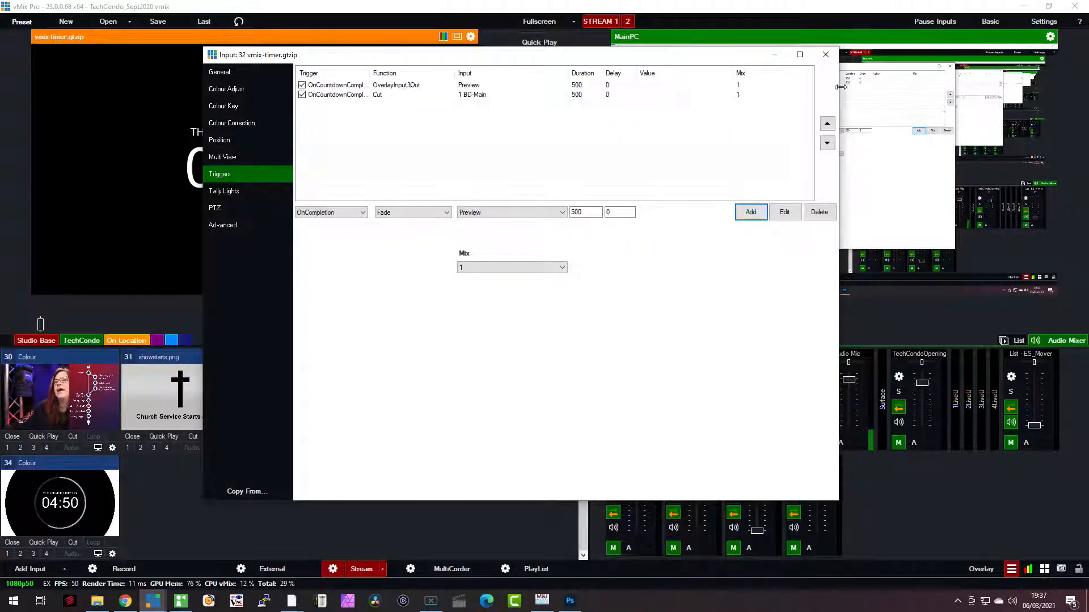
click(829, 57)
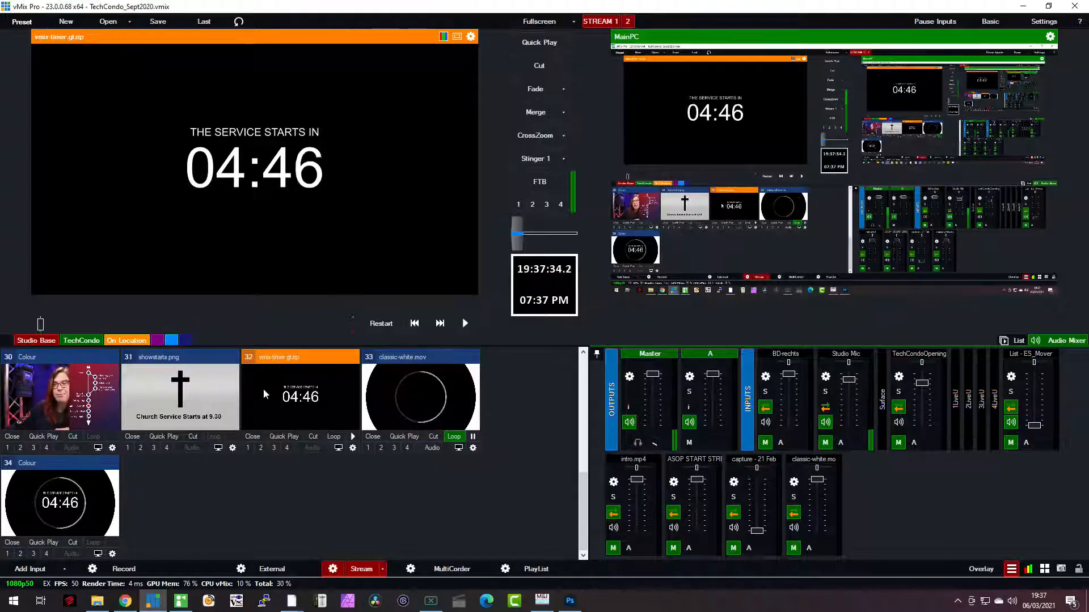
- Open the title editor from combined input 34 and set the countdown duration of TIMER.Text to 00:01:00
right_click(84, 509)
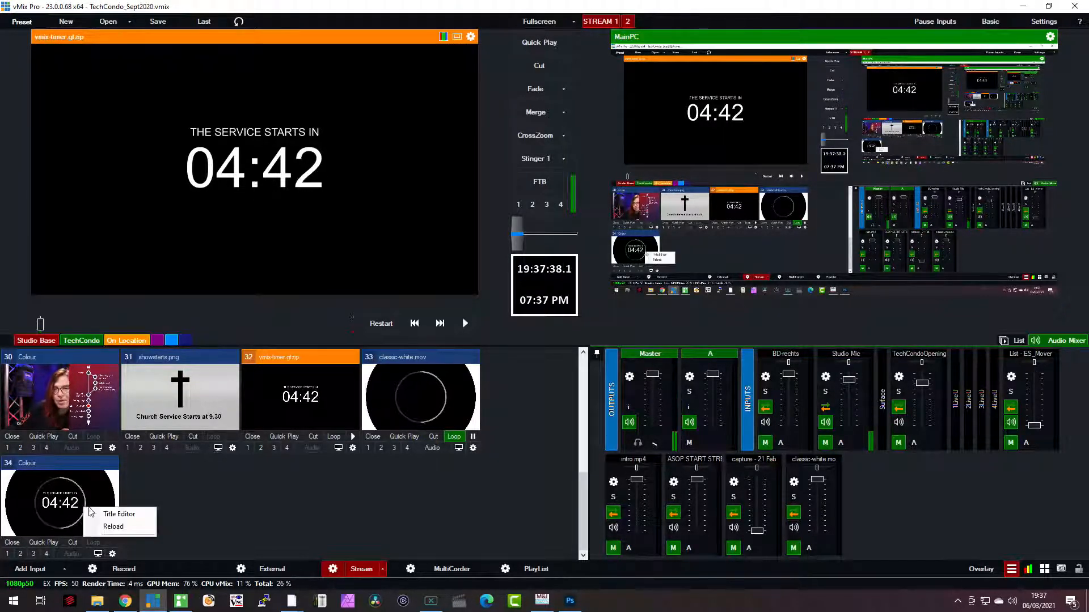
click(116, 515)
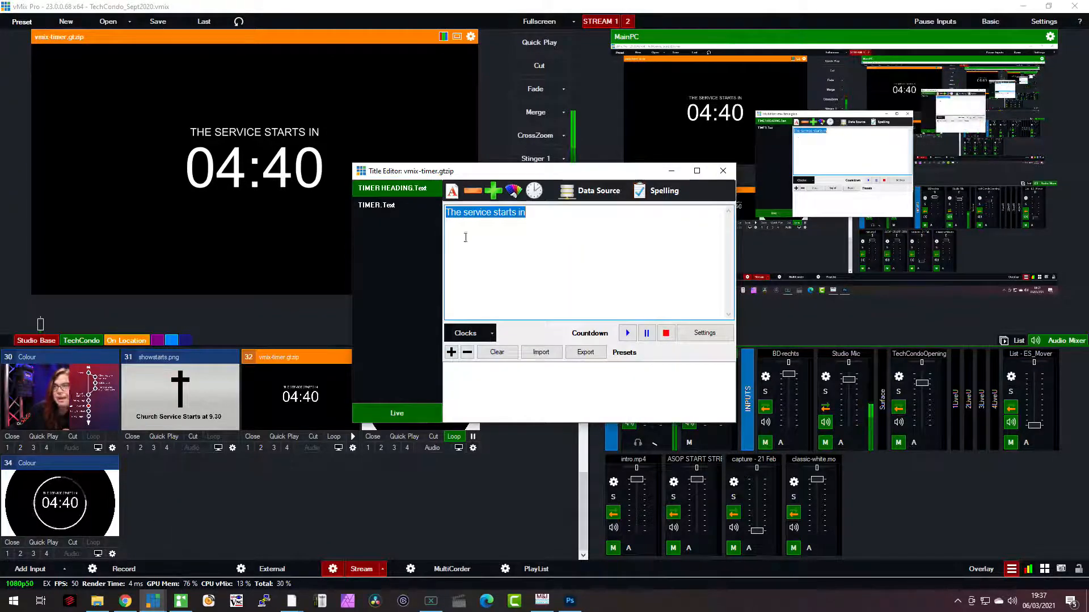
click(400, 205)
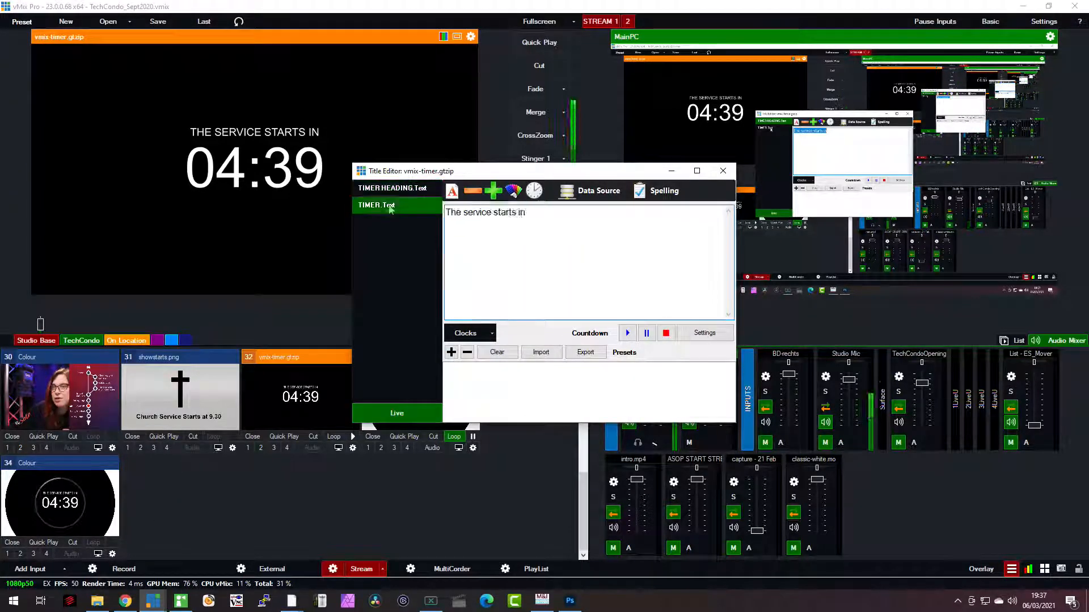
click(678, 338)
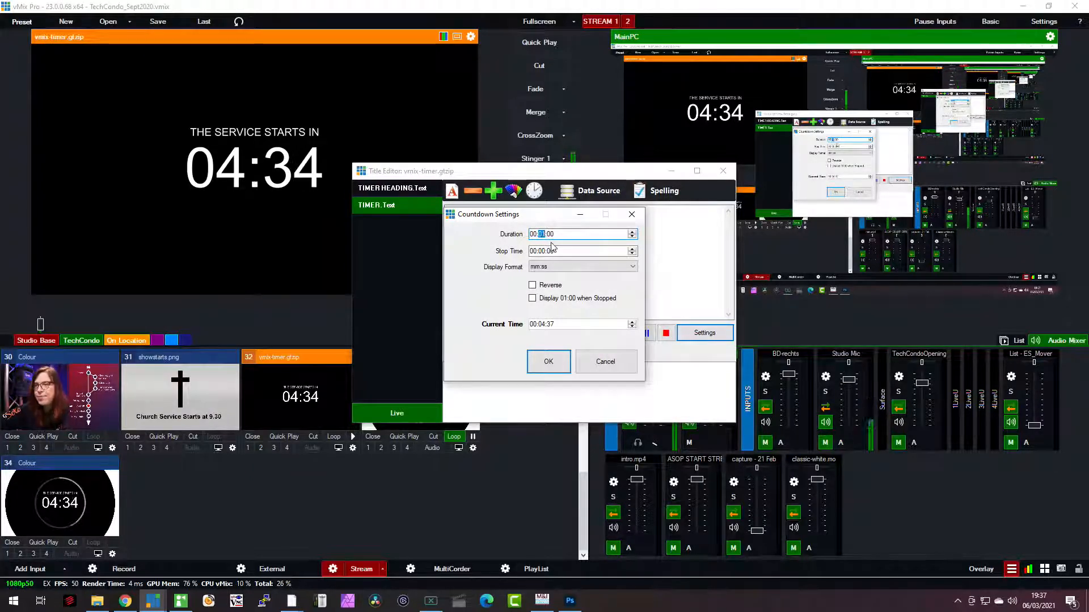
text(01)
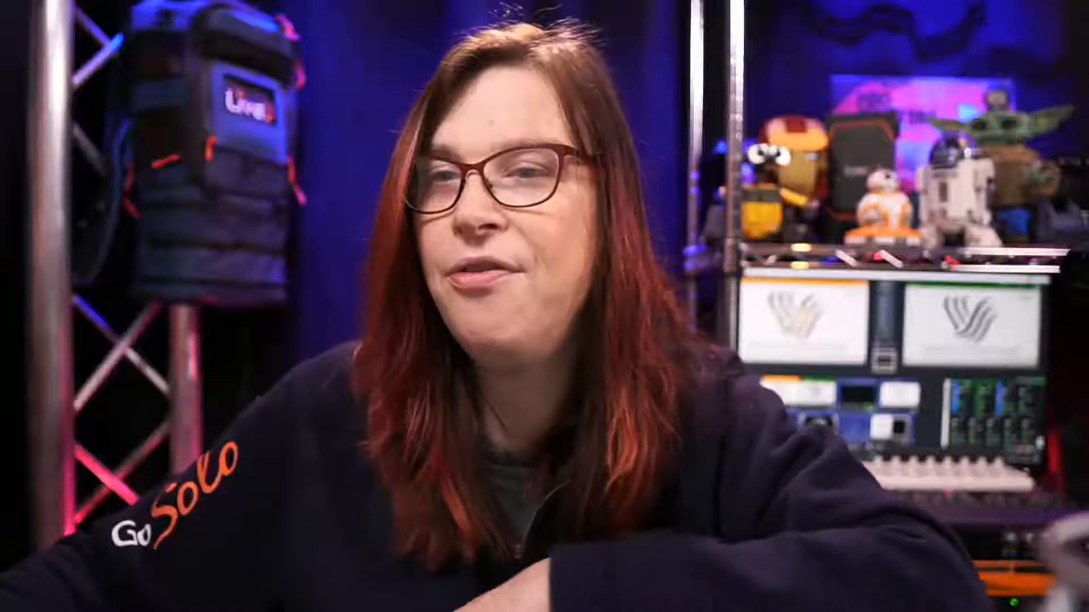